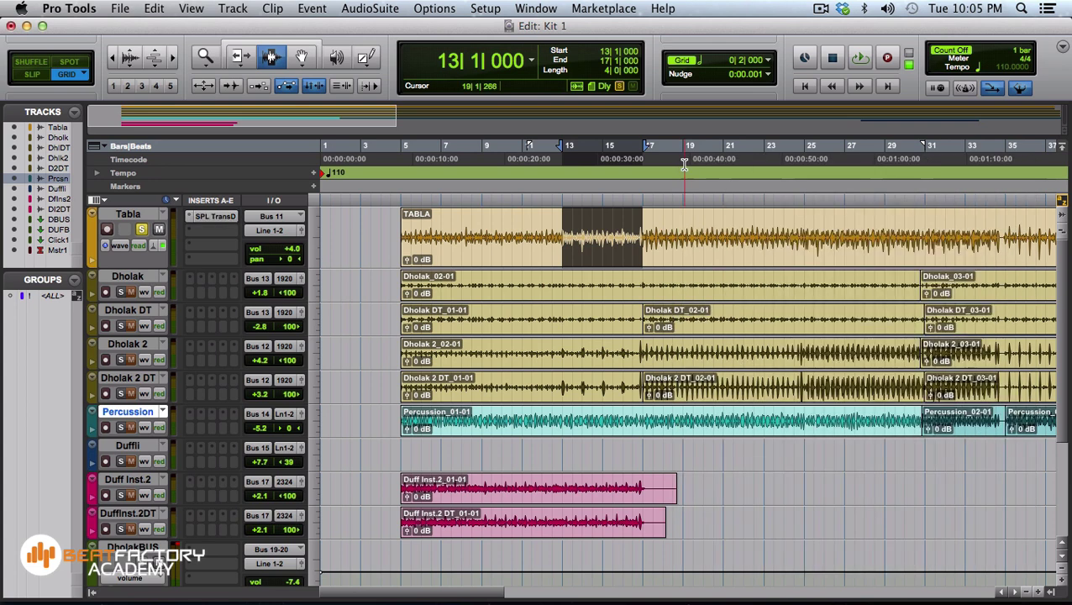
Remove the SPL Transient Designer insert from the Tabla track
left_click(188, 216)
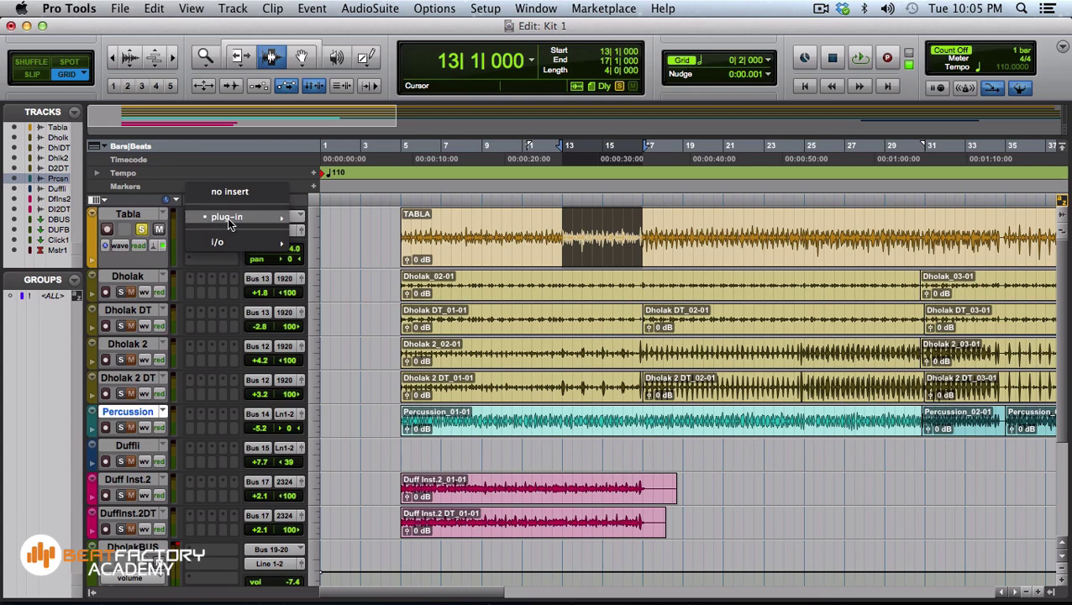
mouse_move(231, 215)
left_click(231, 191)
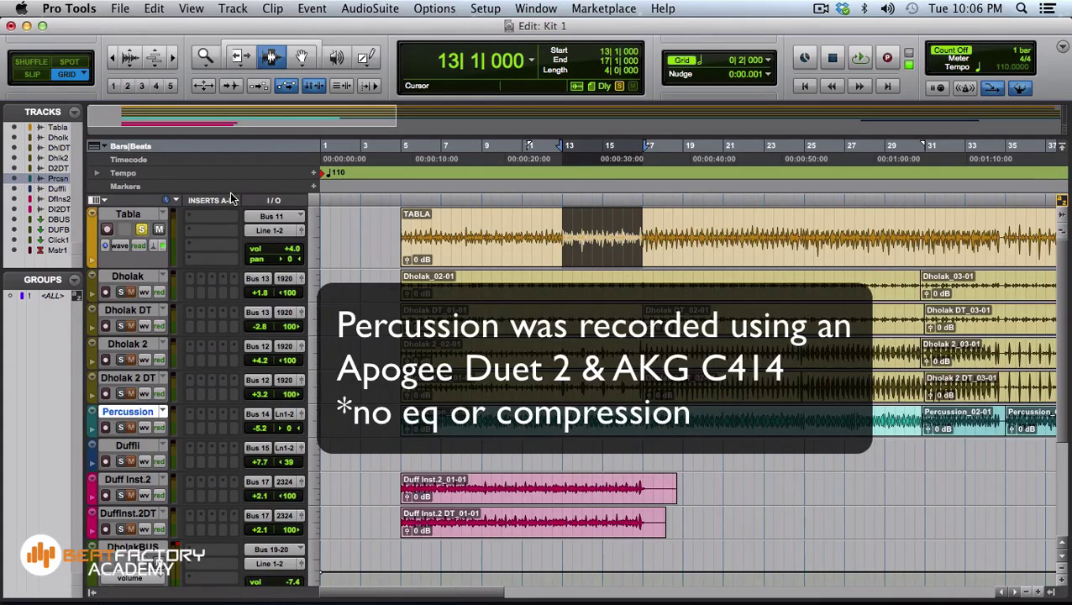
Unsolo the Tabla track, listen to bars 13 to 17 with all tracks playing, and solo the Tabla again
left_click(143, 231)
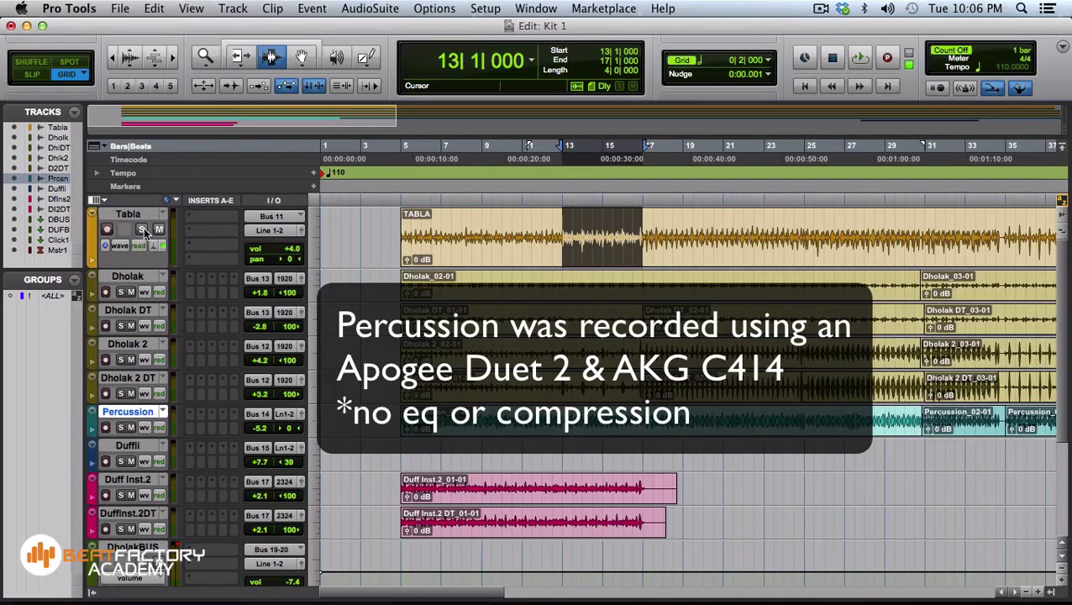
key("space")
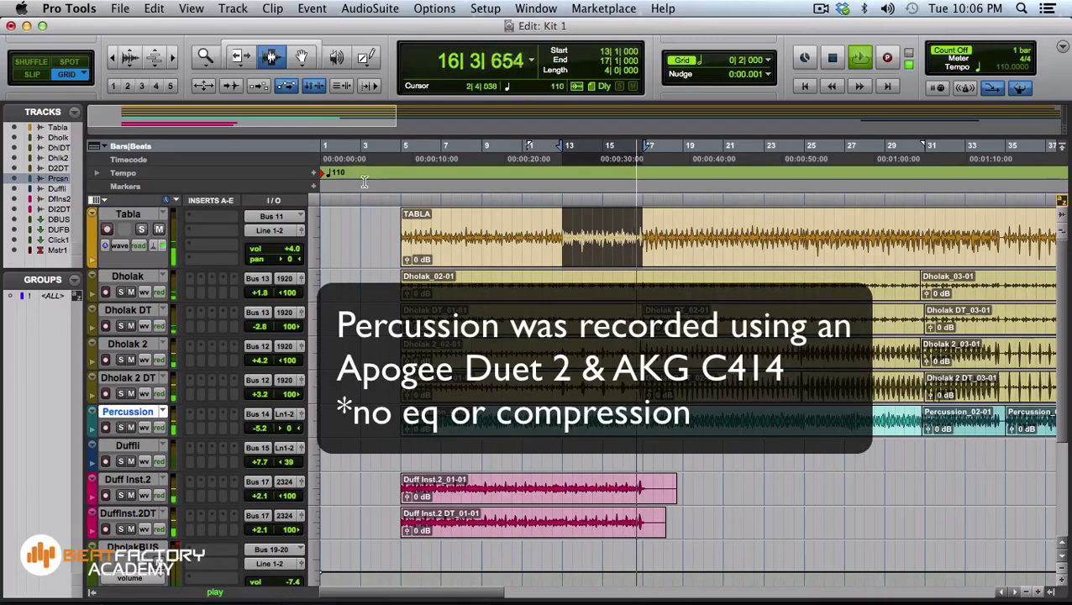
key("space")
left_click_drag(484, 246, 641, 246)
left_click(566, 236)
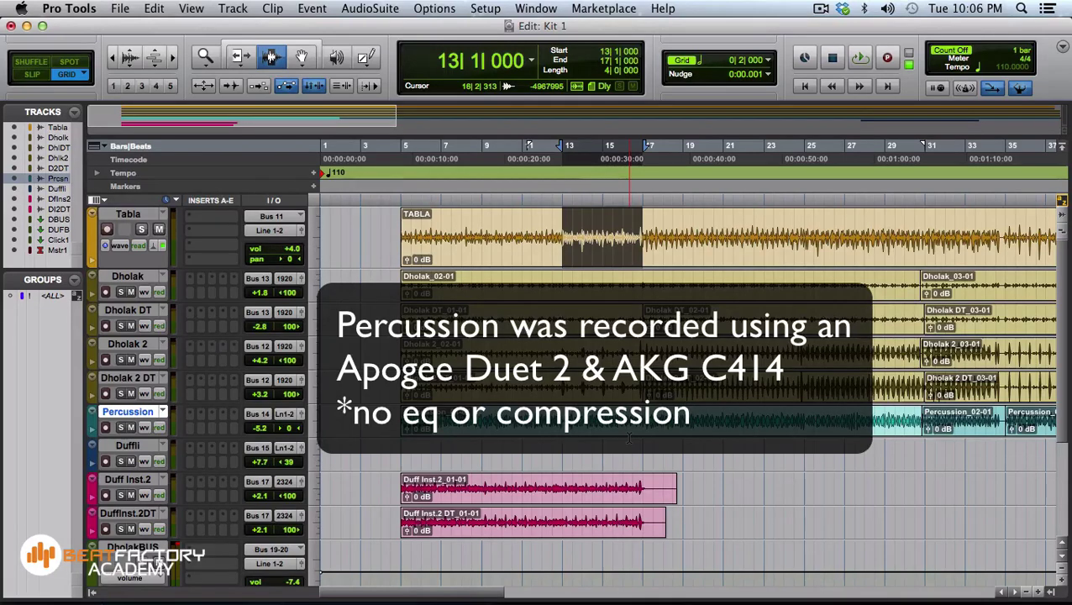
left_click(143, 232)
Insert the UAD SPL Transient Designer in the Tabla track's first insert slot and reposition its plug-in window
left_click(219, 217)
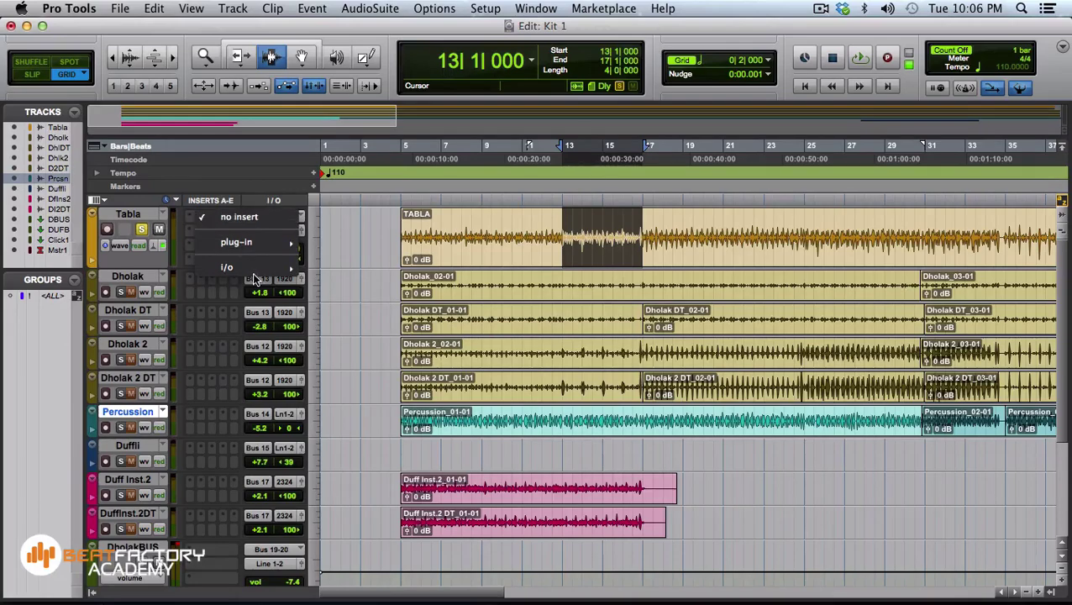
mouse_move(256, 244)
mouse_move(398, 486)
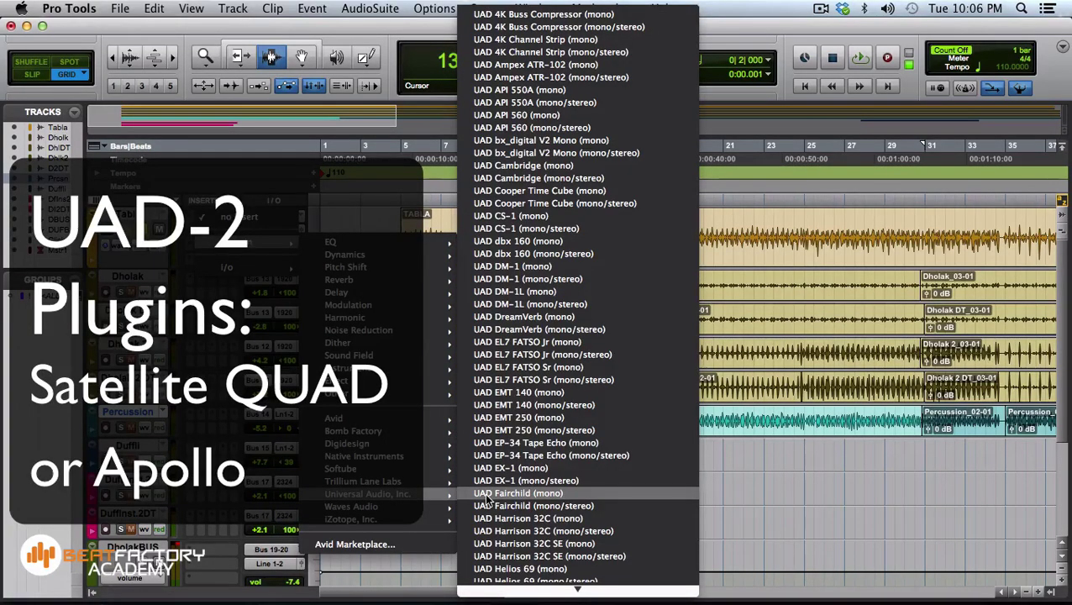
scroll(487, 499, "down", 20)
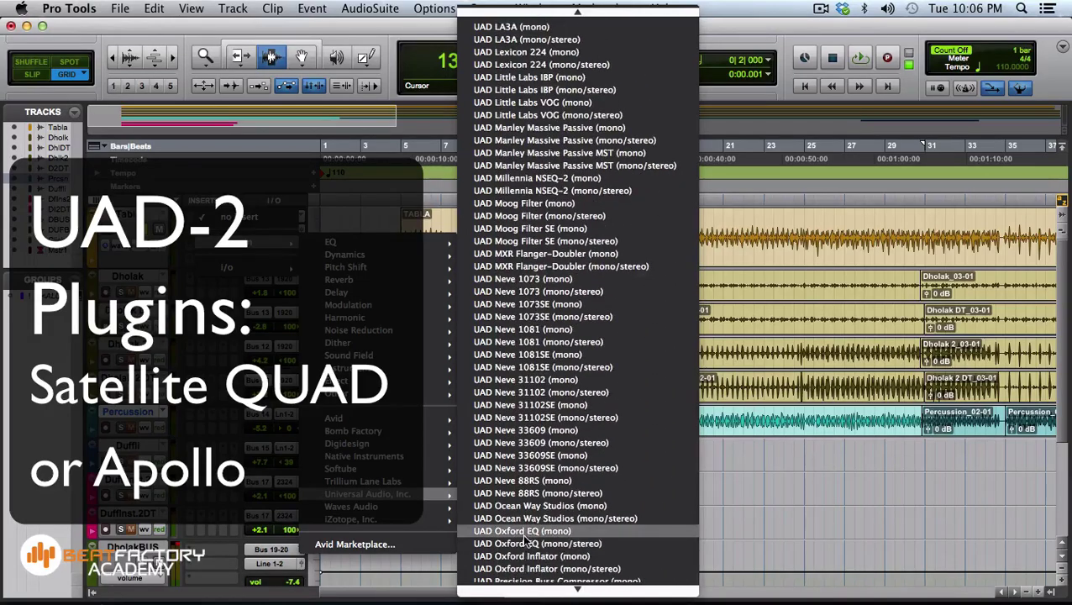
mouse_move(525, 595)
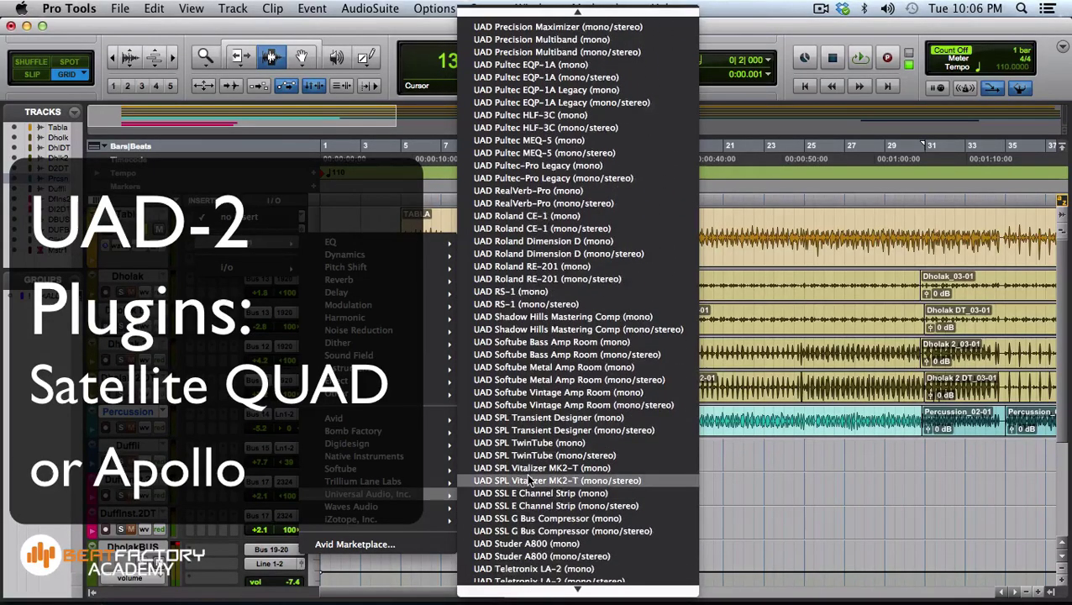
left_click(537, 408)
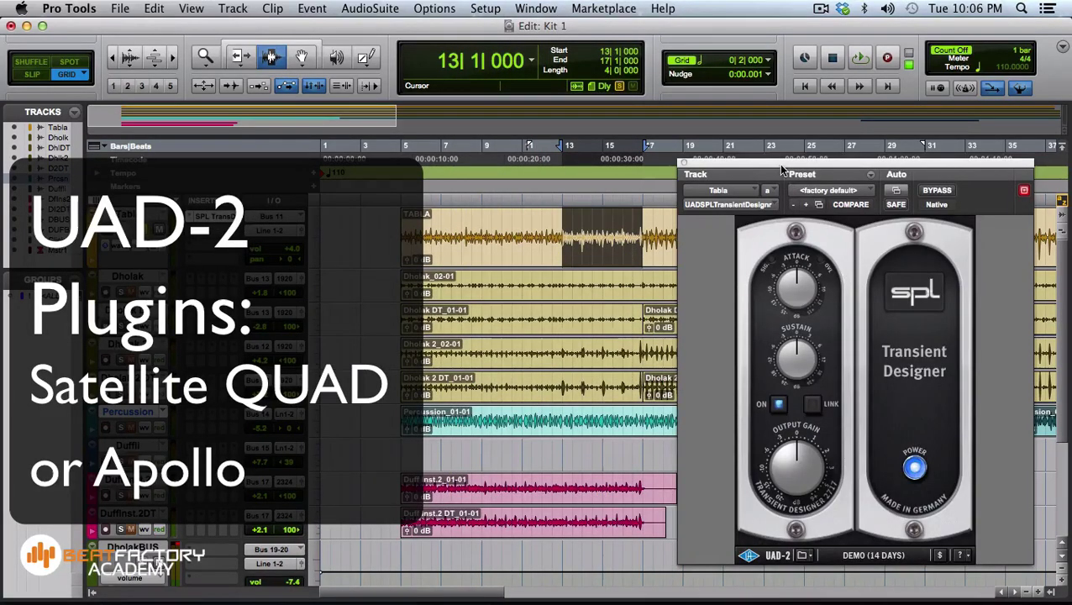
left_click_drag(781, 170, 803, 170)
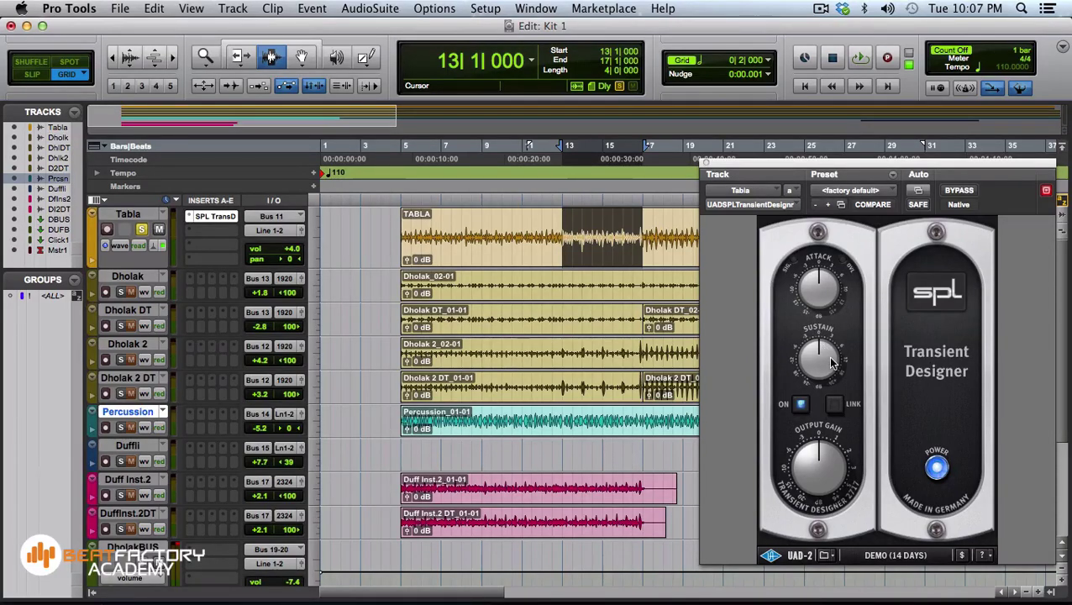
Raise the Transient Designer's Sustain well above its centre setting while the selected Tabla section plays
key("space")
left_click_drag(830, 362, 839, 326)
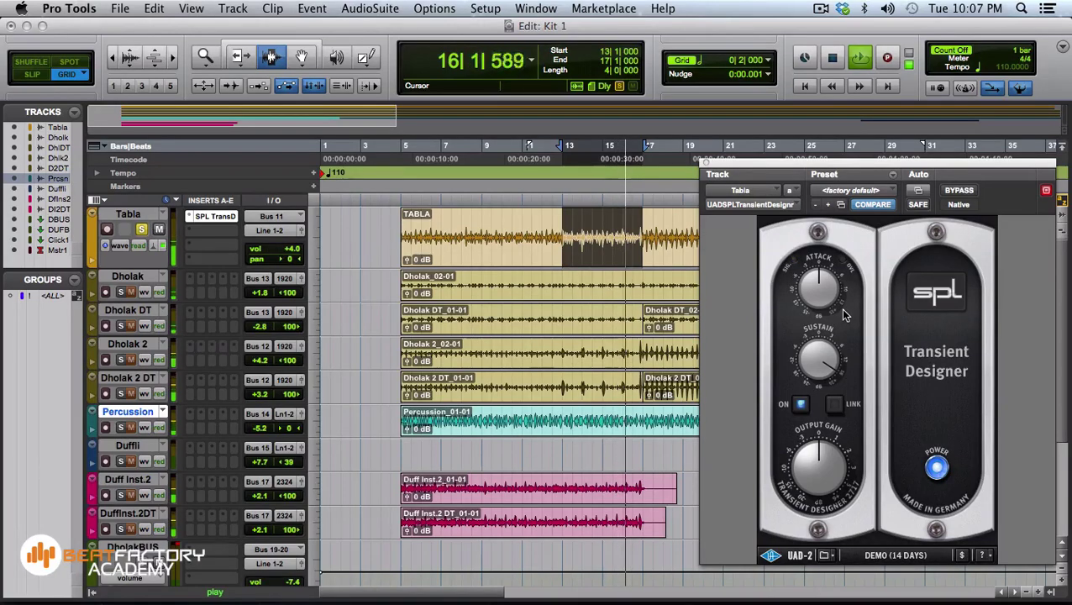
key("space")
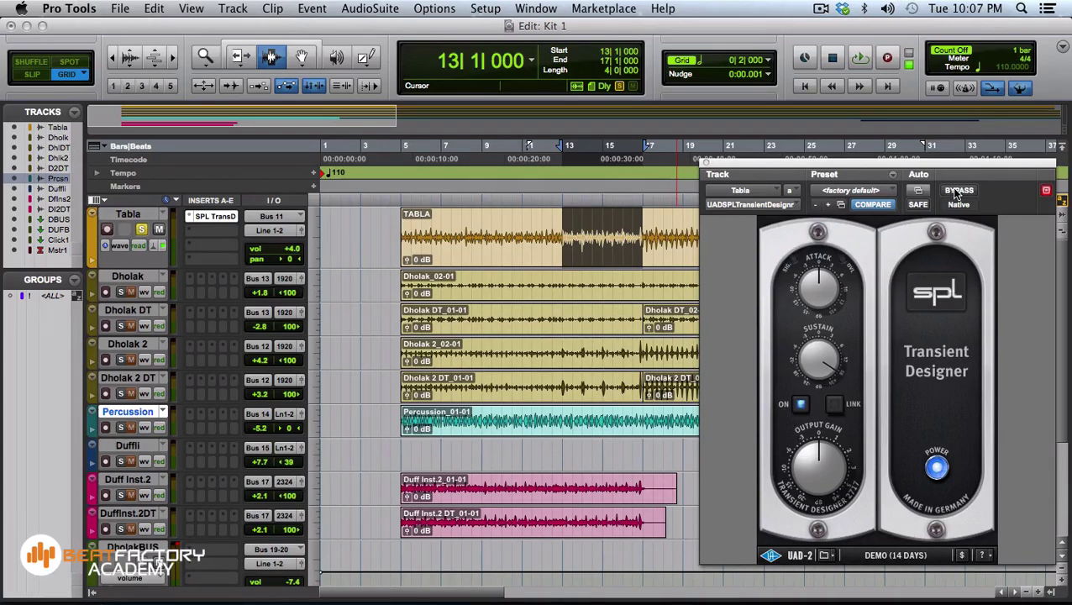
Compare the Tabla section with the Transient Designer active and bypassed, and reactivate the plug-in
key("space")
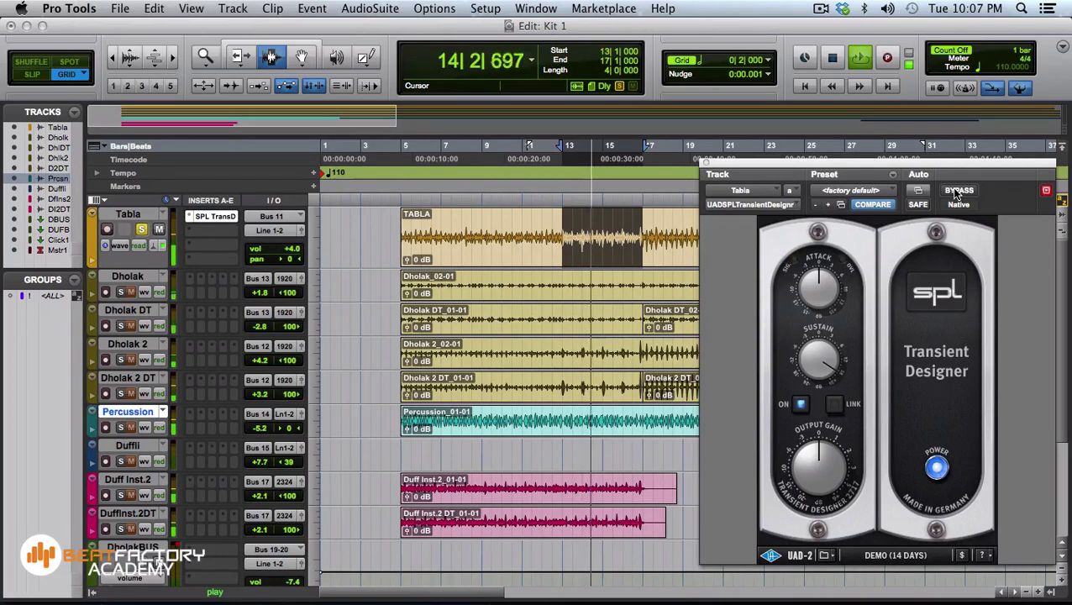
key("space")
left_click(956, 192)
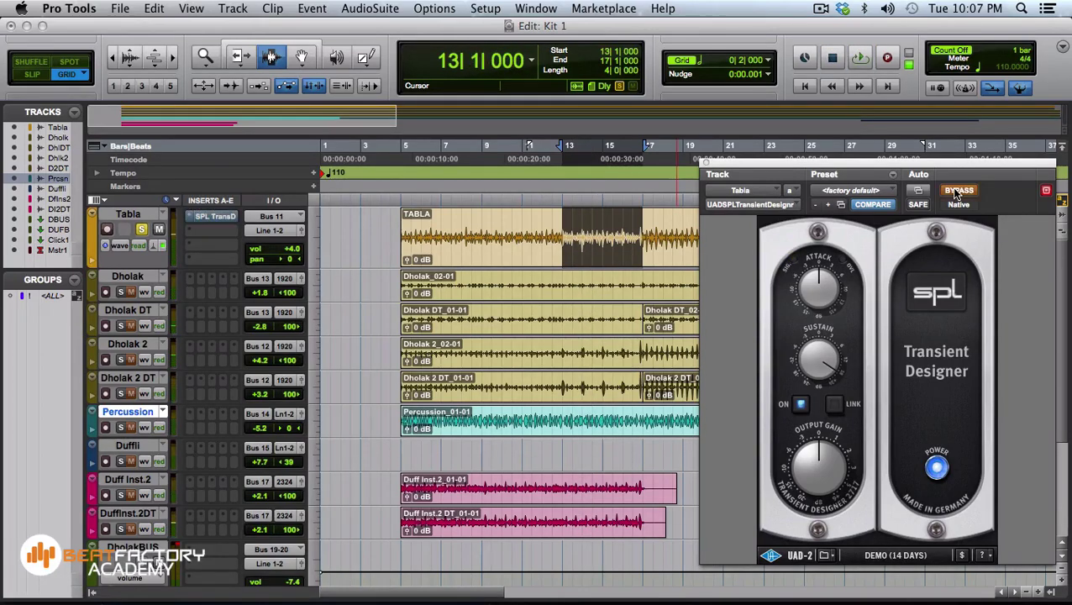
key("space")
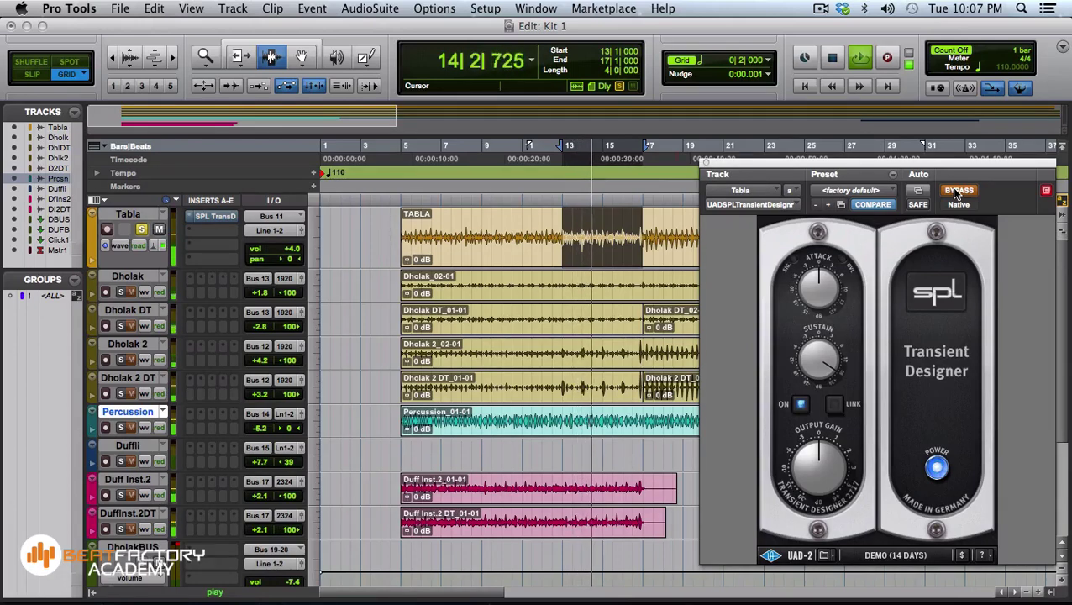
key("space")
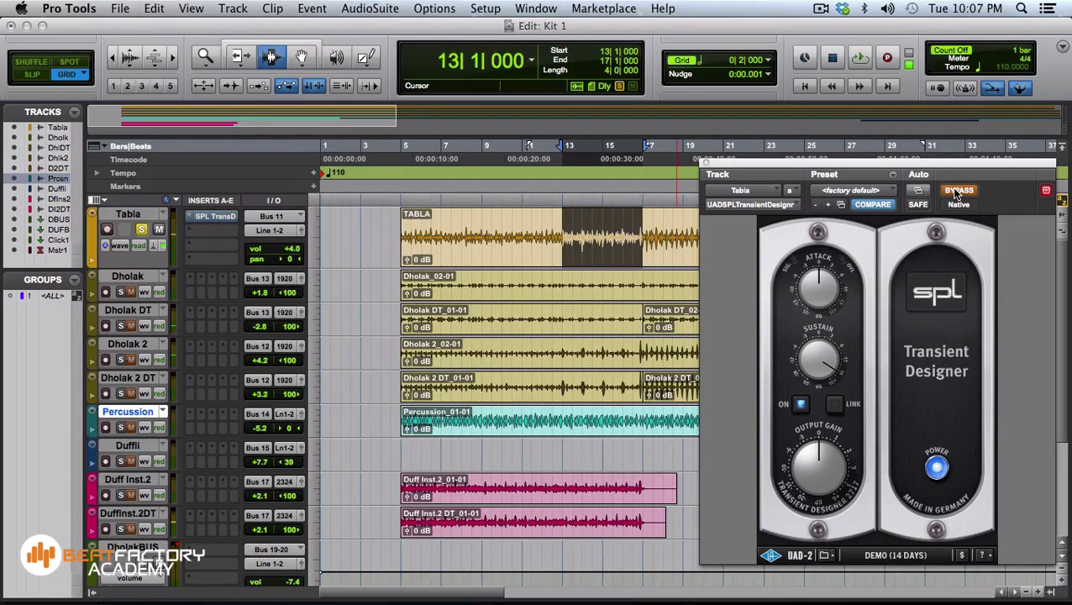
left_click(955, 191)
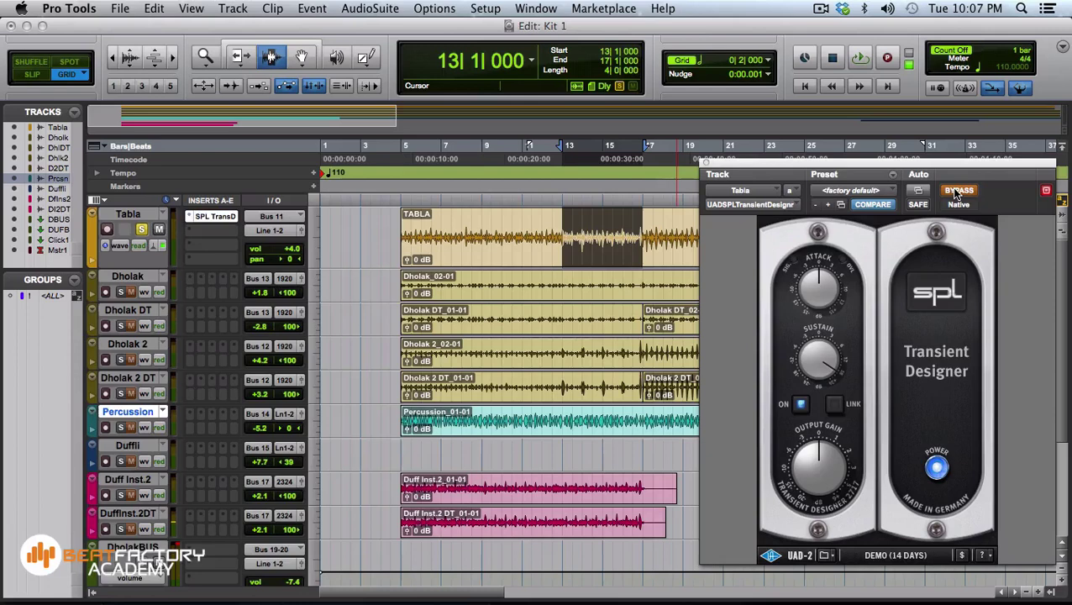
Insert the UAD Neve 88RS in the Tabla track's second insert slot and move its window so all controls are reachable
left_click(201, 234)
mouse_move(220, 261)
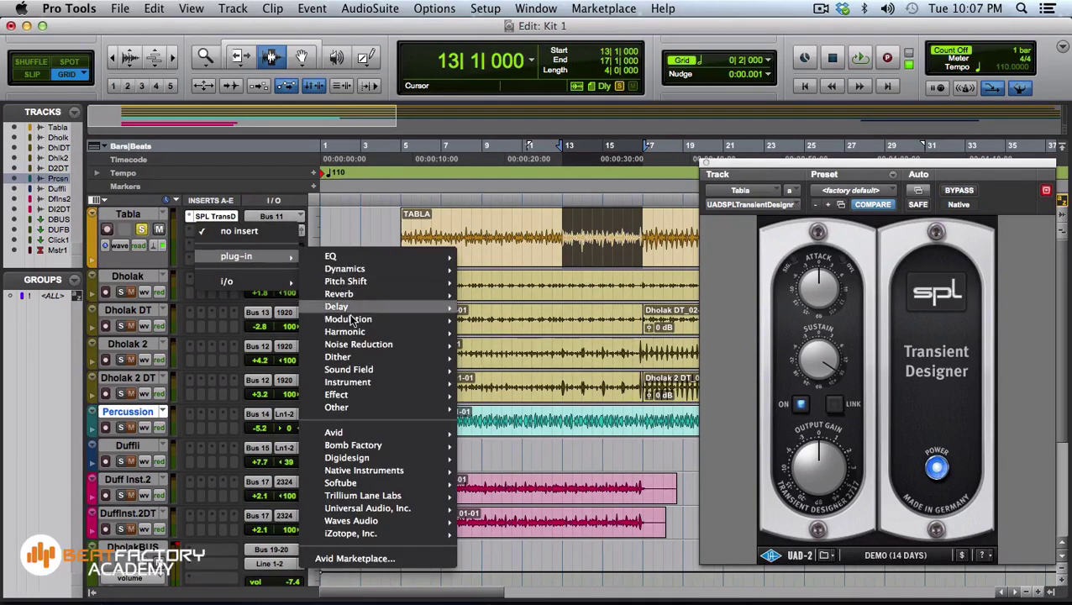
mouse_move(355, 371)
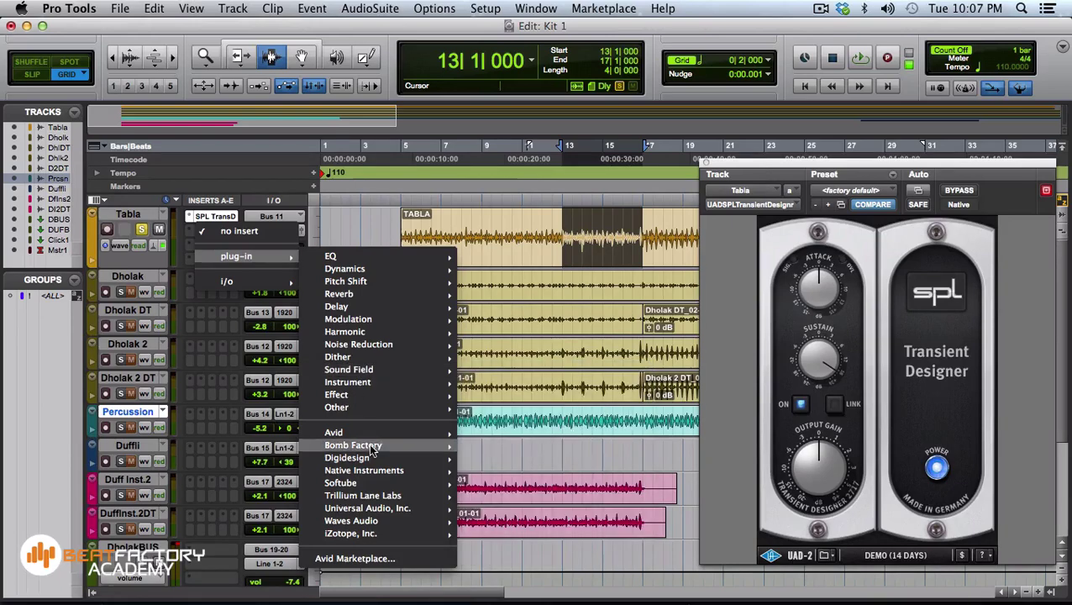
mouse_move(368, 508)
mouse_move(529, 586)
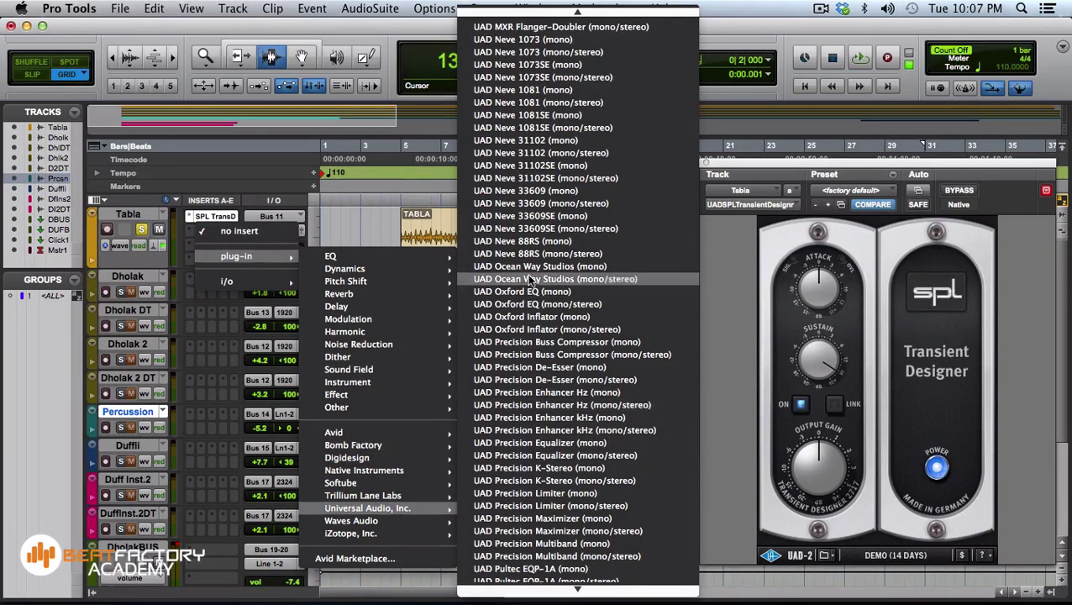
left_click(540, 242)
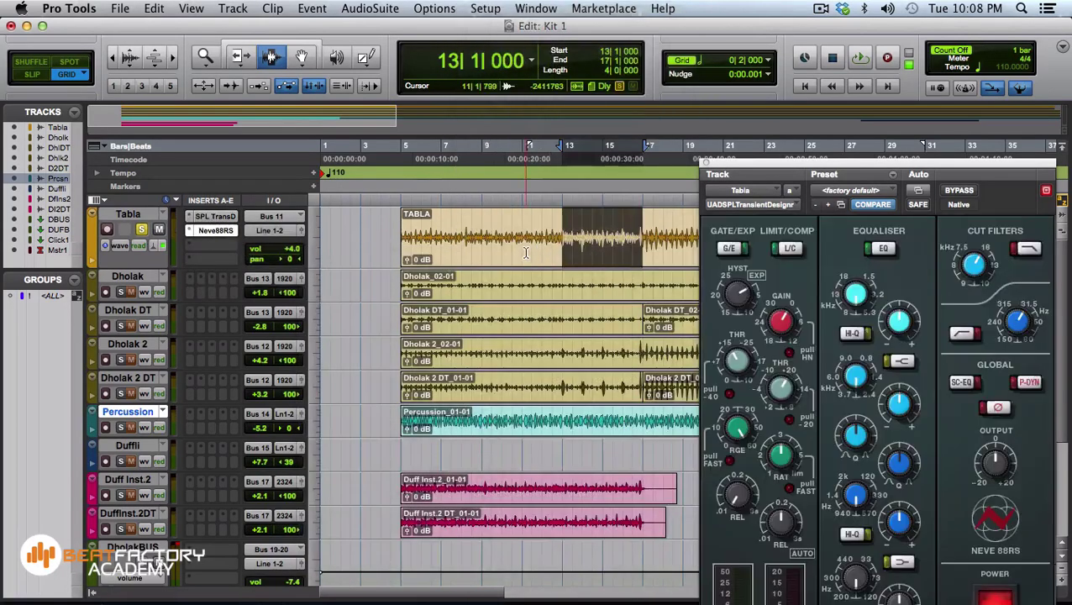
left_click_drag(851, 160, 812, 77)
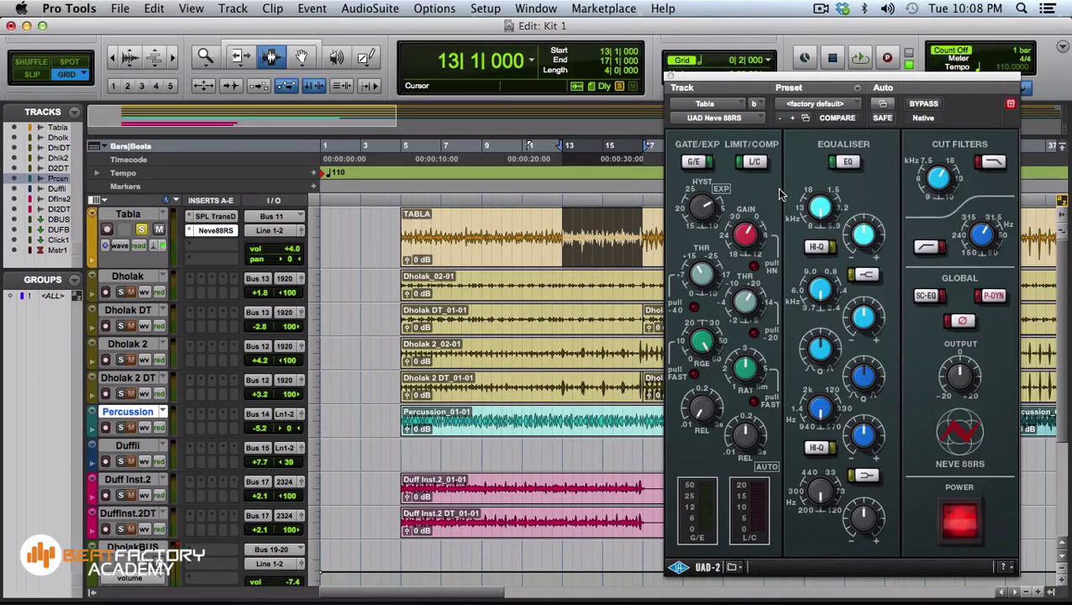
Switch on the Neve 88RS equaliser, engage its low-cut filter, and audition the Tabla section
left_click(855, 168)
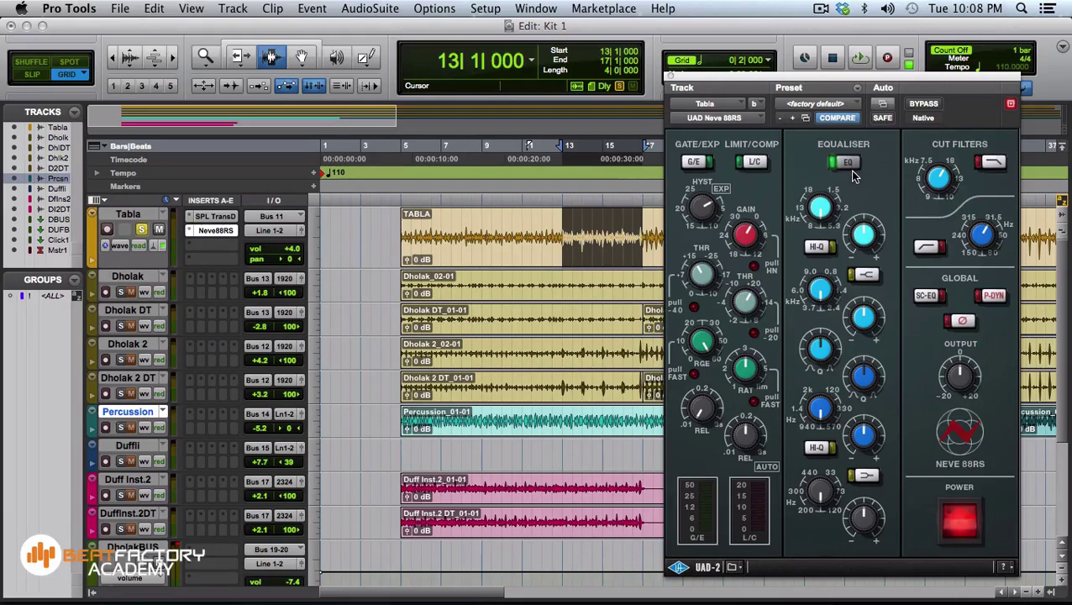
left_click(930, 246)
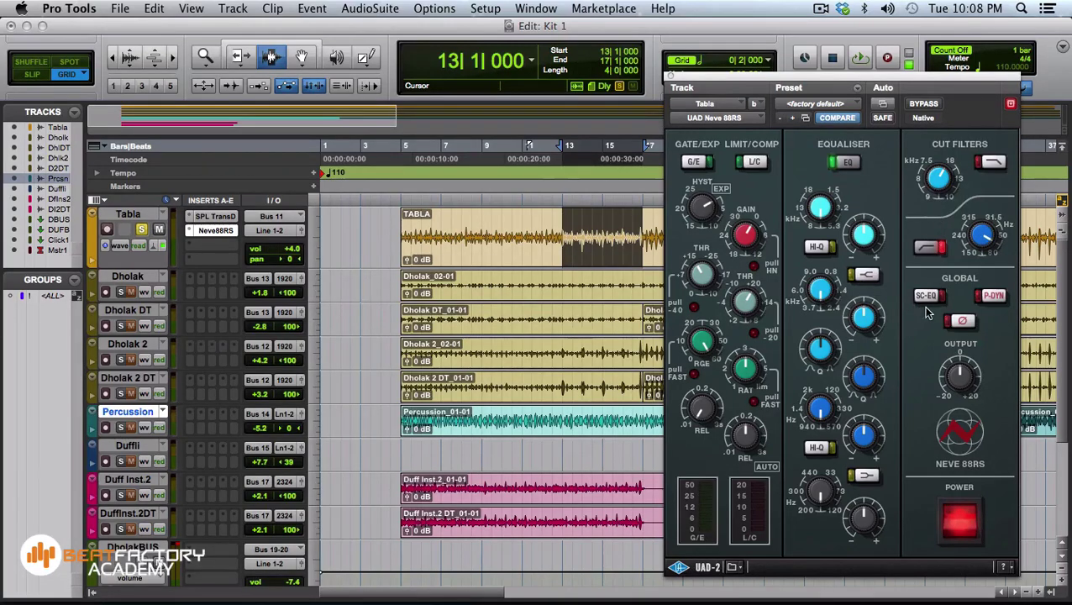
key("space")
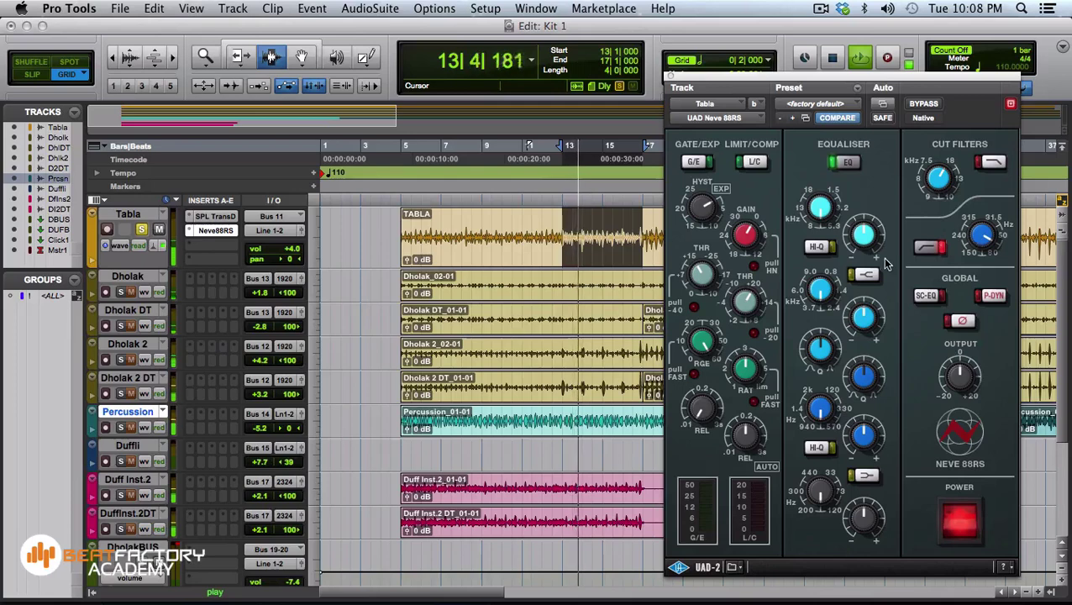
key("space")
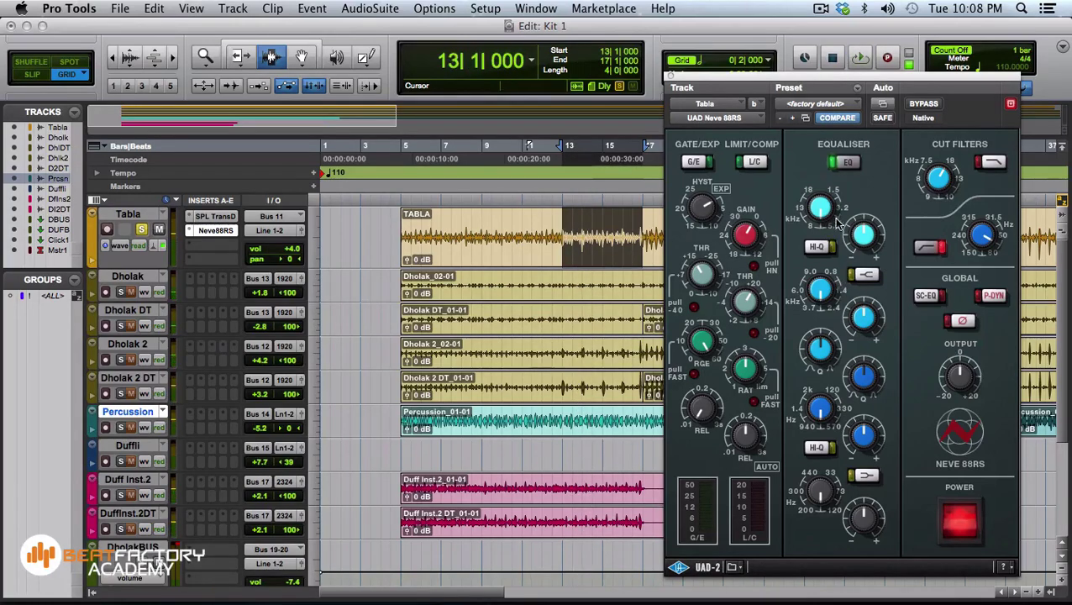
Enable Hi-Q and boost the Neve 88RS high band, cut the upper mids, and boost the lower mids while auditioning the Tabla
left_click(817, 247)
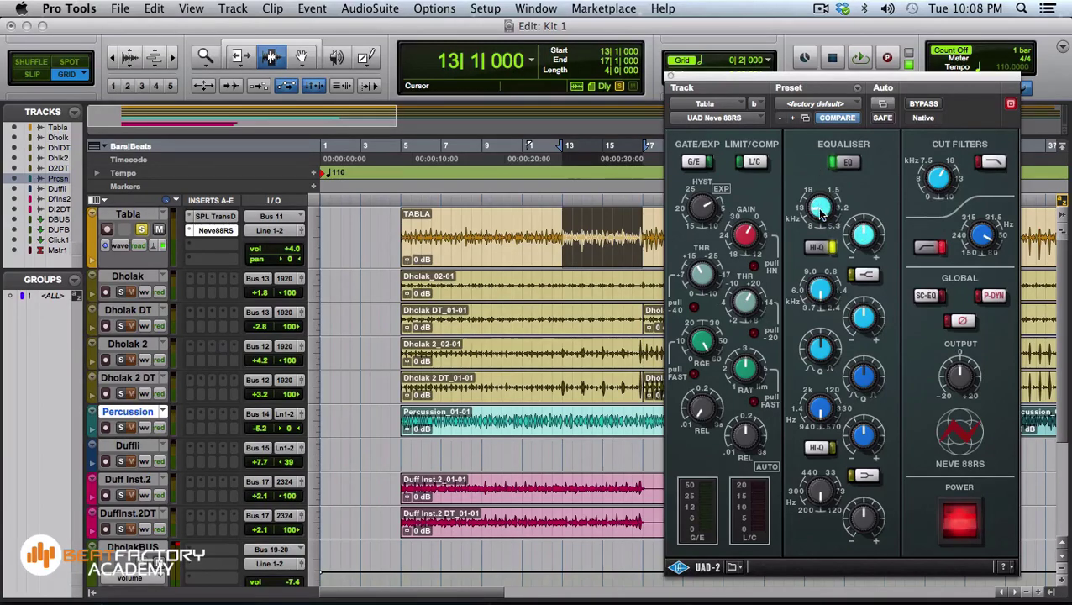
key("space")
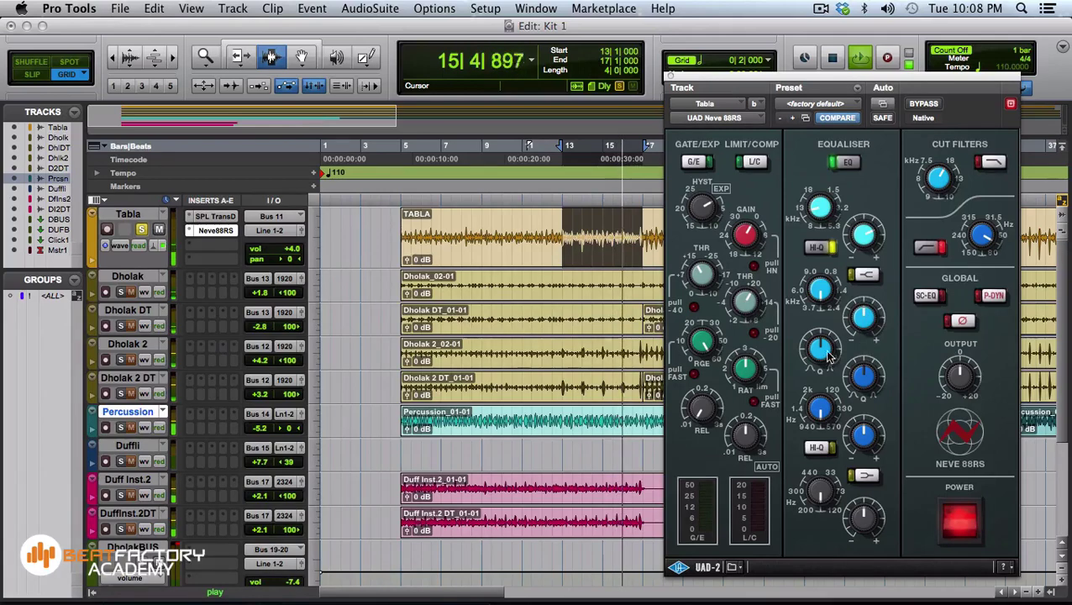
key("space")
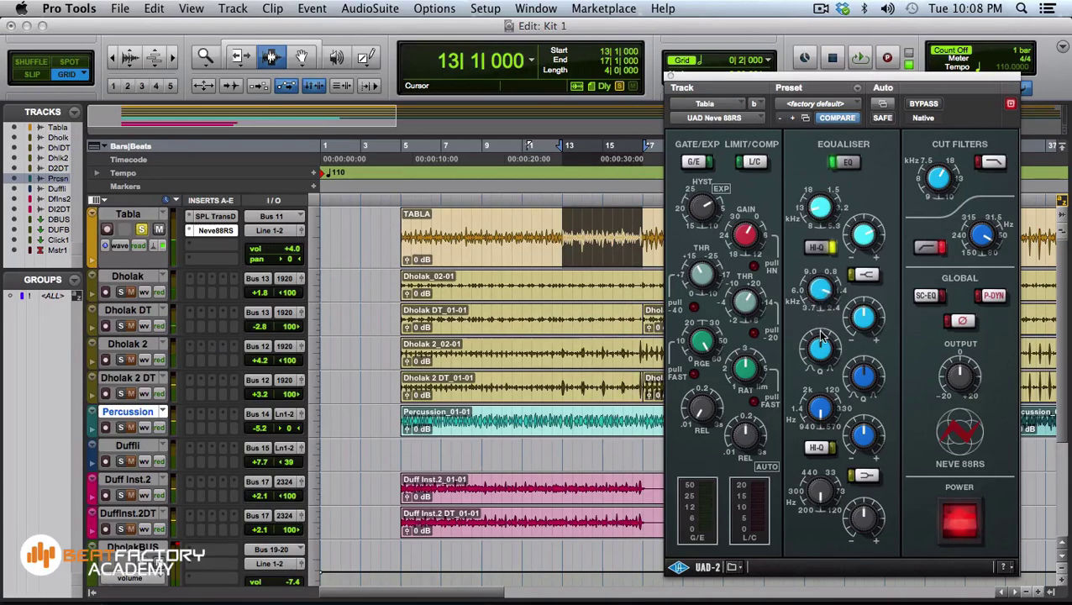
key("space")
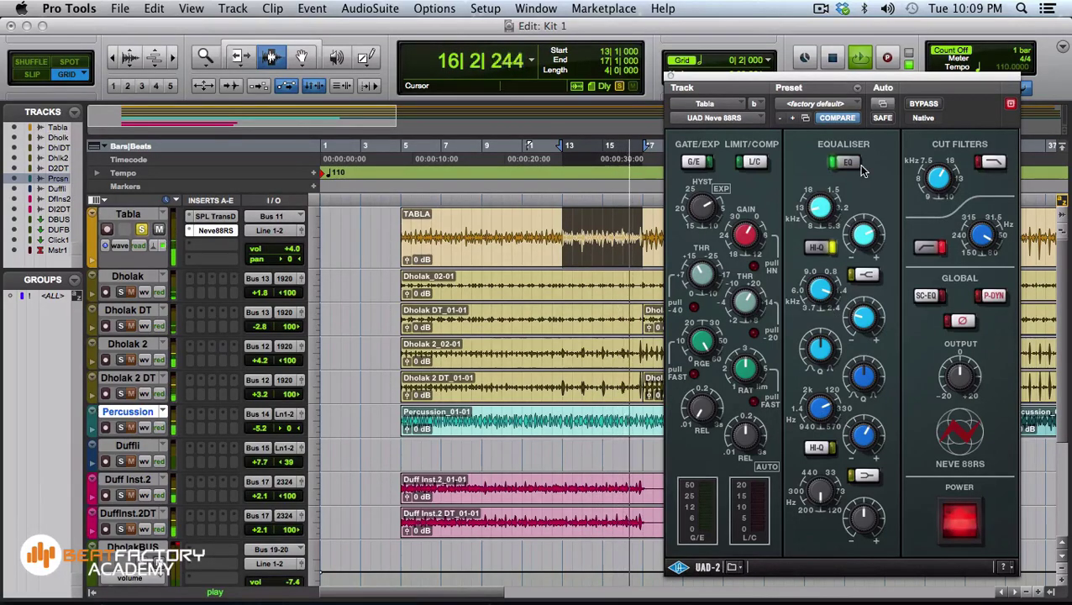
Compare the Tabla with the Neve 88RS powered off and on during playback, and stop with it powered on
left_click(958, 524)
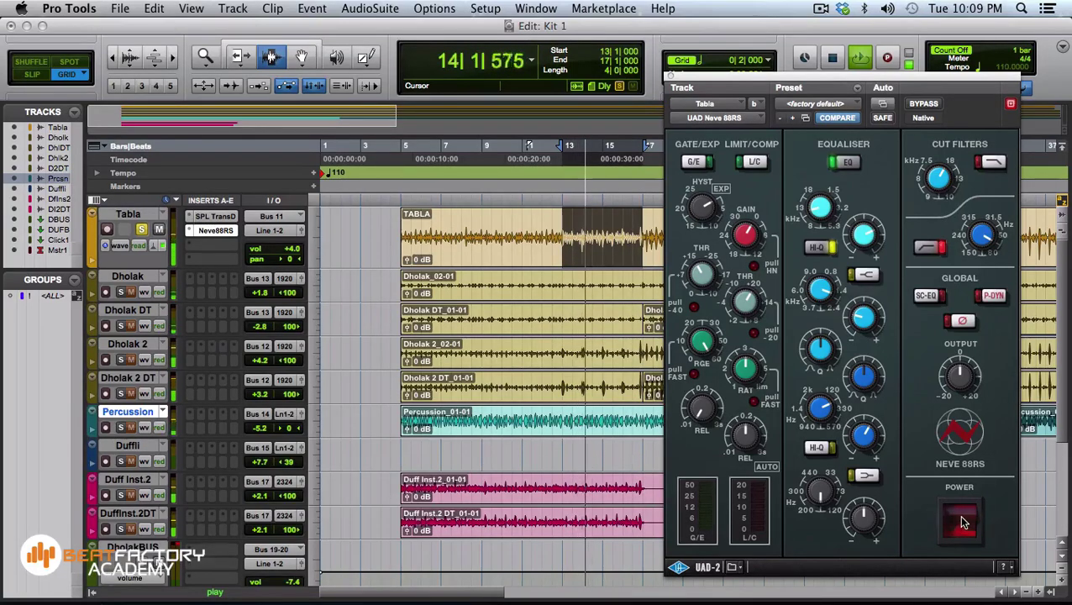
left_click(962, 521)
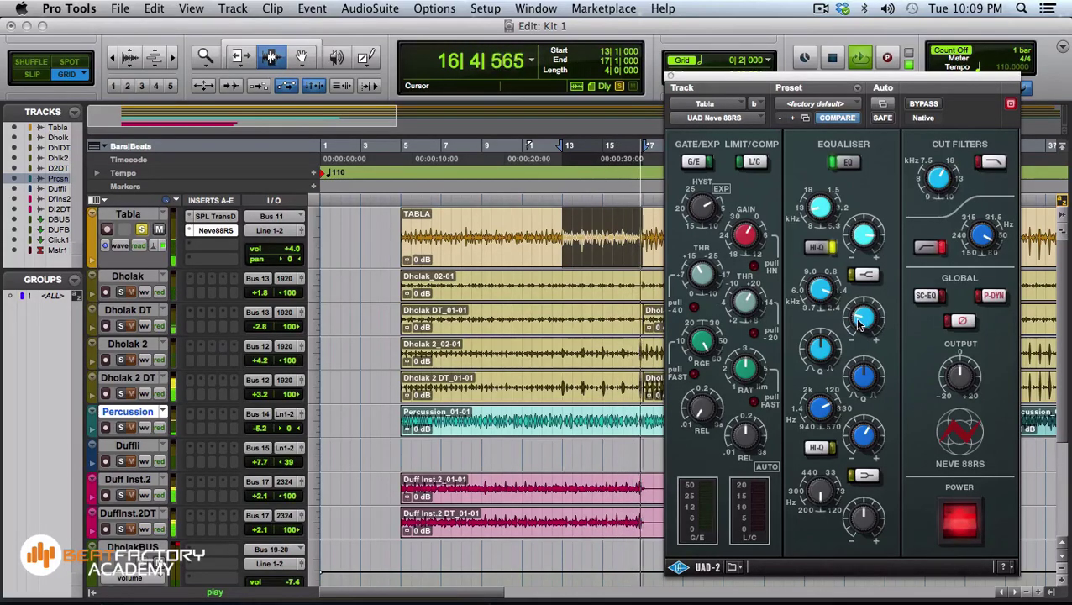
key("space")
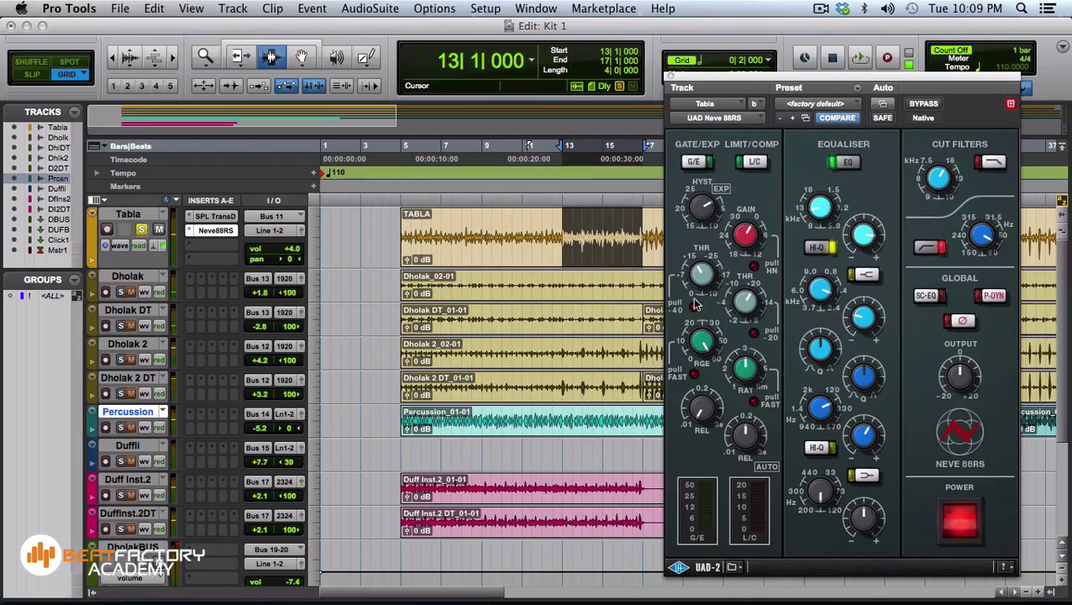
Bypass both the SPL Transient Designer and the Neve 88RS inserts on the Tabla track
left_click(203, 219)
left_click(209, 232, "super")
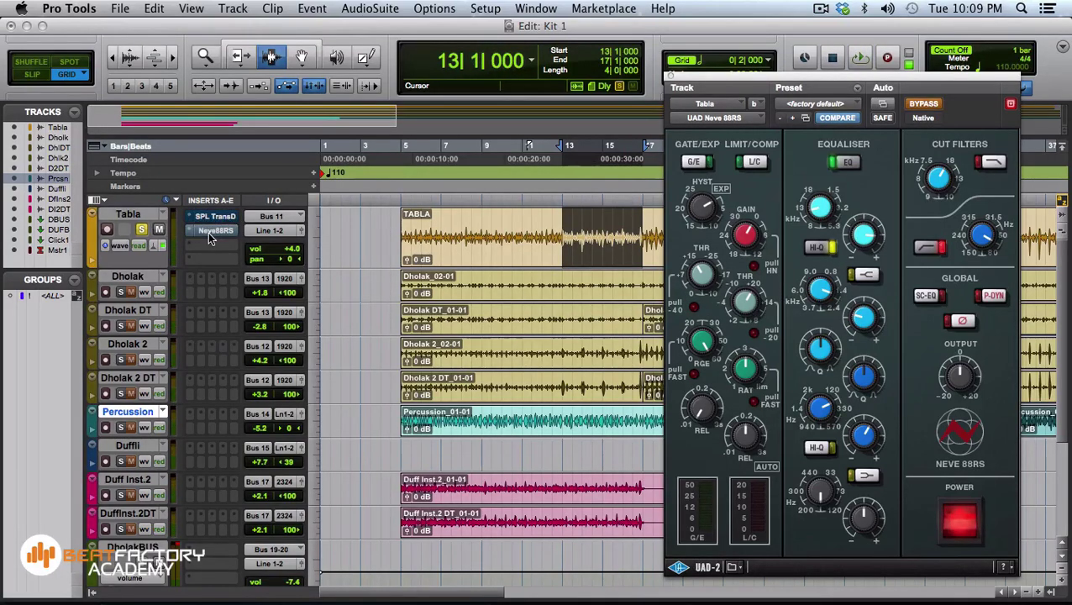
Audition the selected Tabla section with both the SPL Transient Designer and the Neve 88RS bypassed
key("space")
left_click(212, 218, "super")
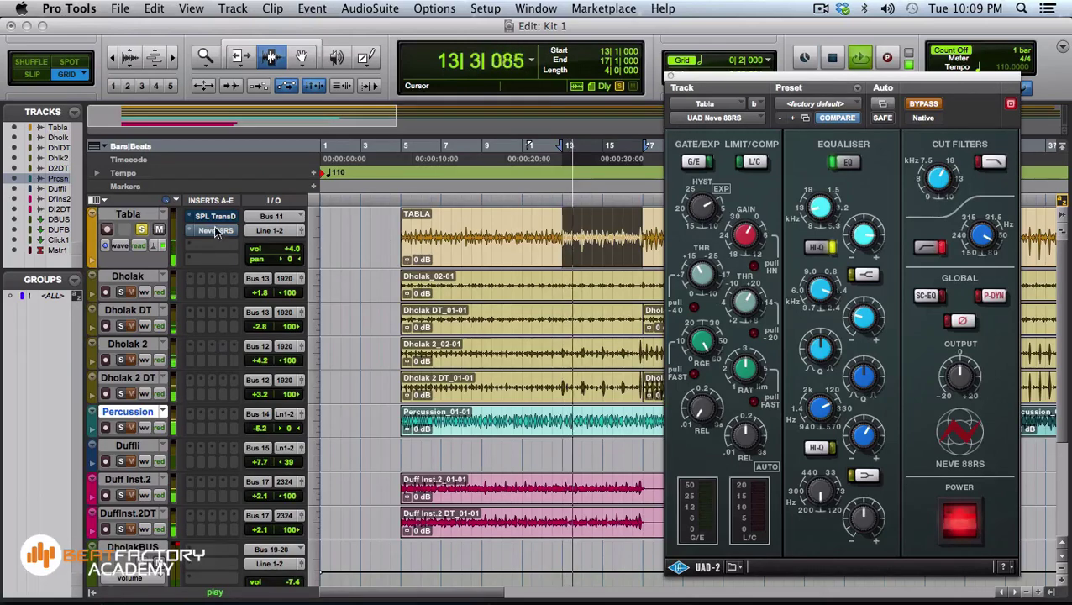
key("space")
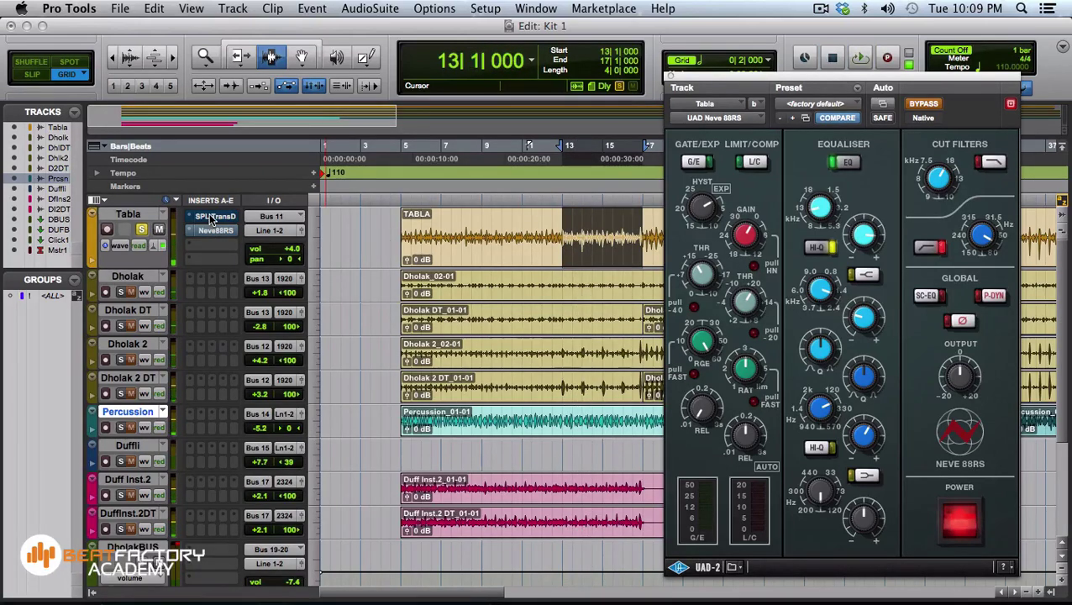
Re-enable the SPL Transient Designer and Neve 88RS inserts, audition the processed Tabla, and close the Neve 88RS window
left_click(211, 220, "super")
left_click(216, 231, "super")
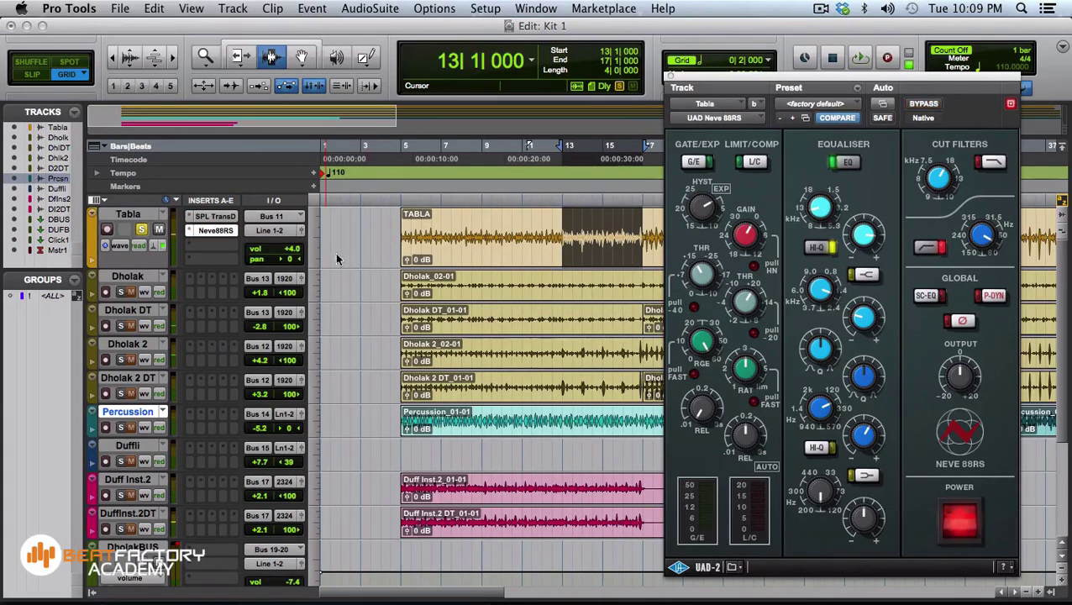
key("space")
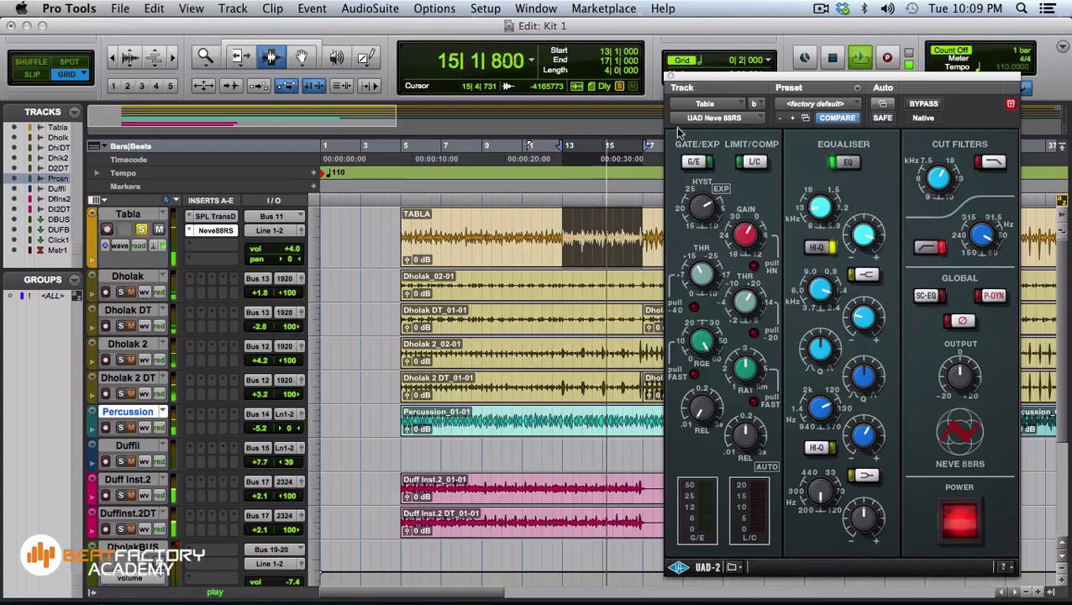
left_click(671, 78)
key("space")
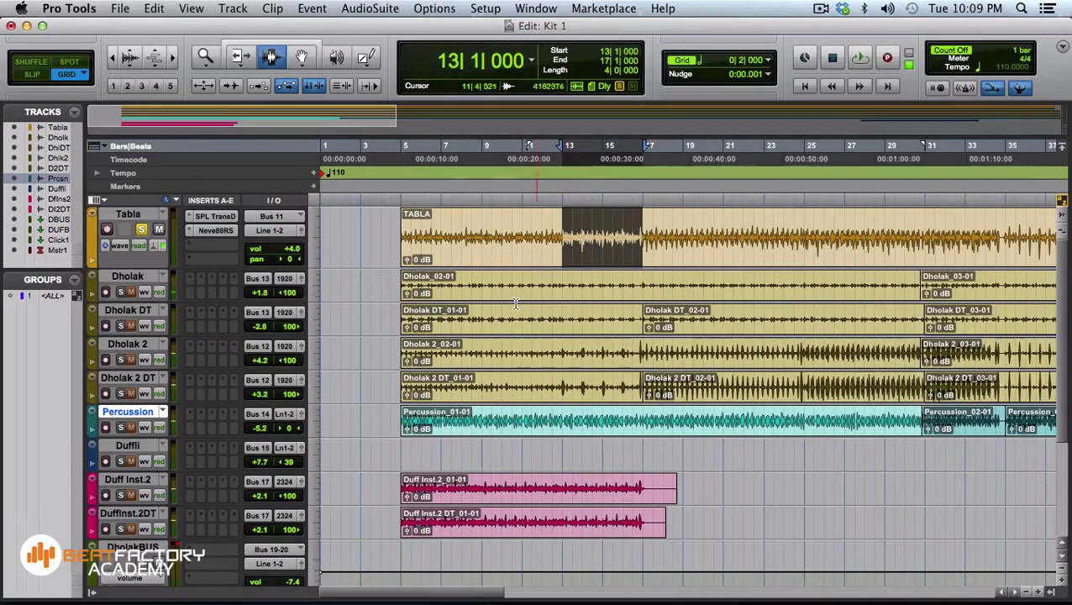
Unsolo the Tabla, solo Dholak and Dholak DT, and play bars 13 to 17 selected across both tracks
left_click(142, 231)
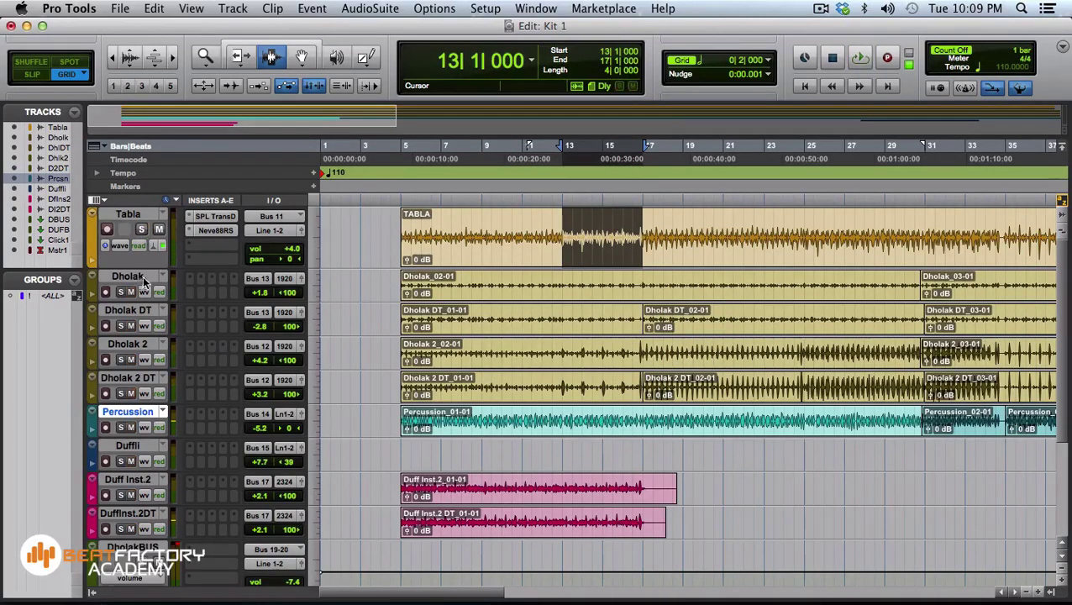
left_click(120, 292)
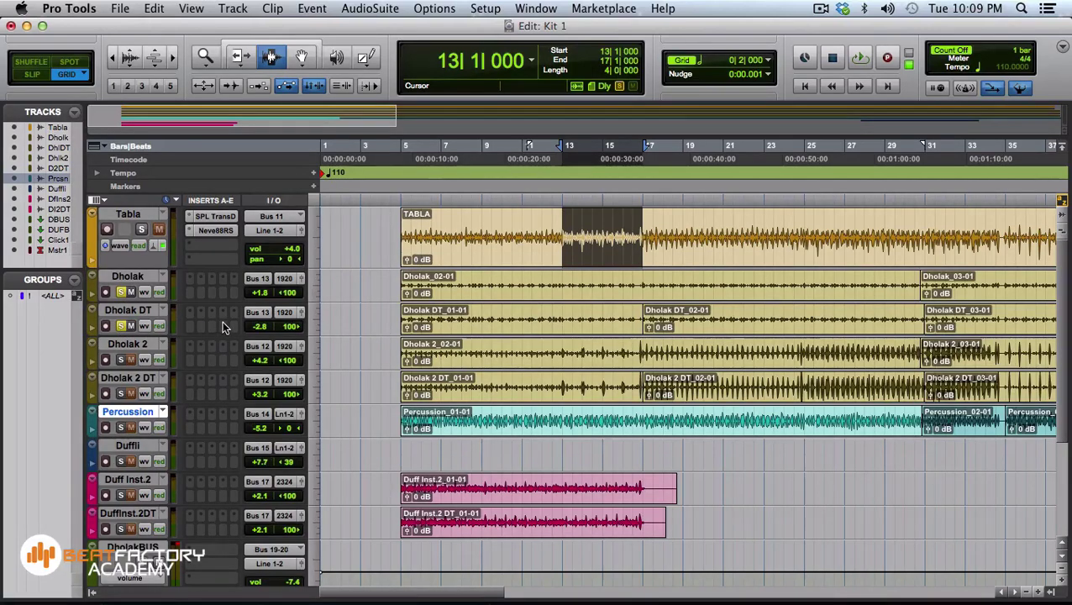
left_click(571, 288)
left_click_drag(592, 298, 638, 317)
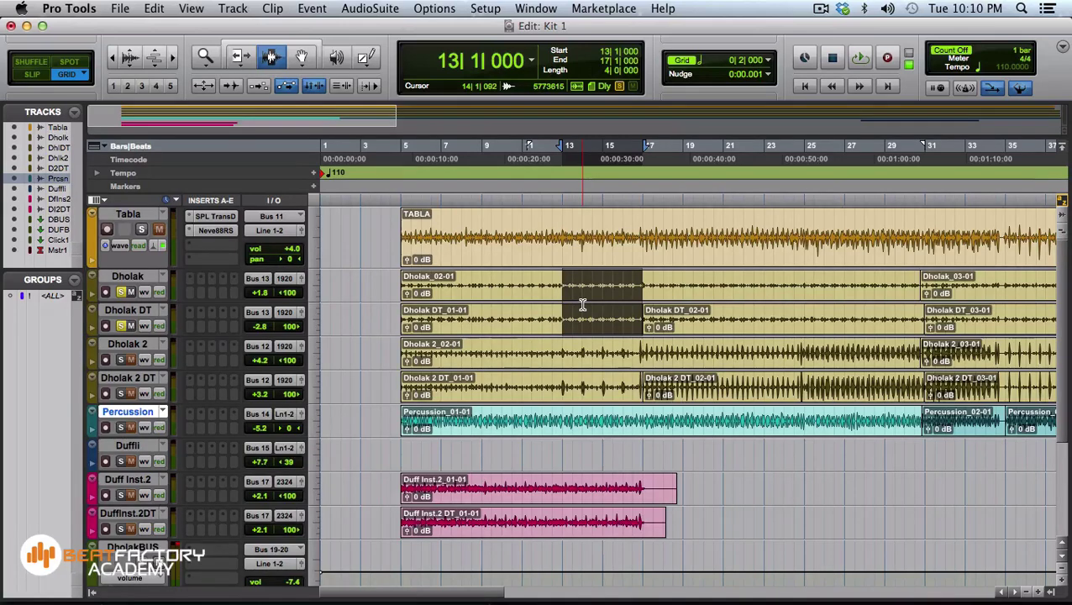
key("space")
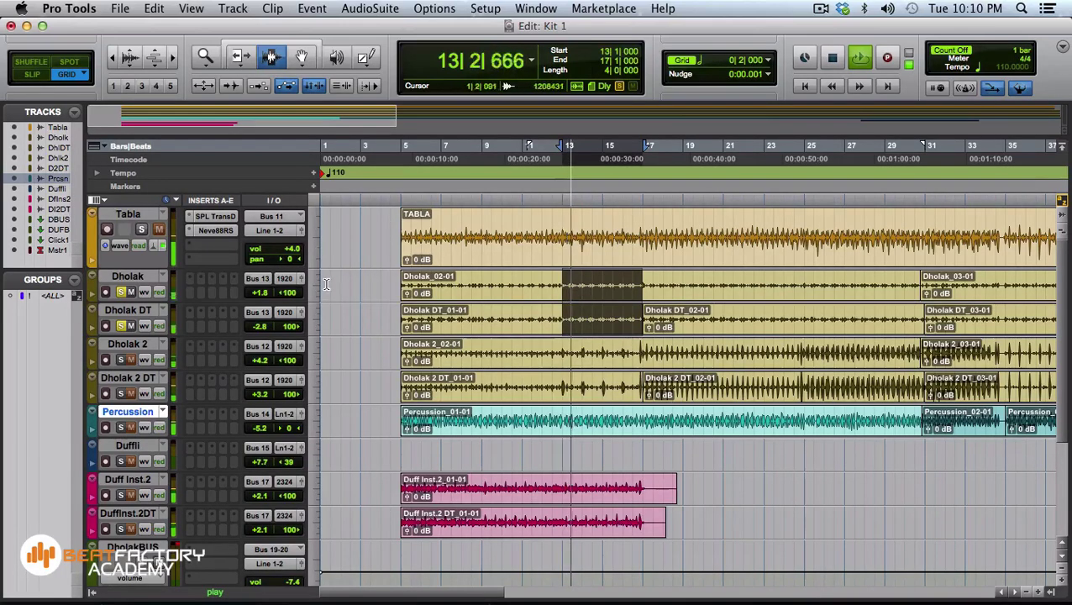
Raise the DholakBUS volume to +3.9 dB in the mixer and add Dholak 2 and Dholak 2 DT to the solos
key("super+equal")
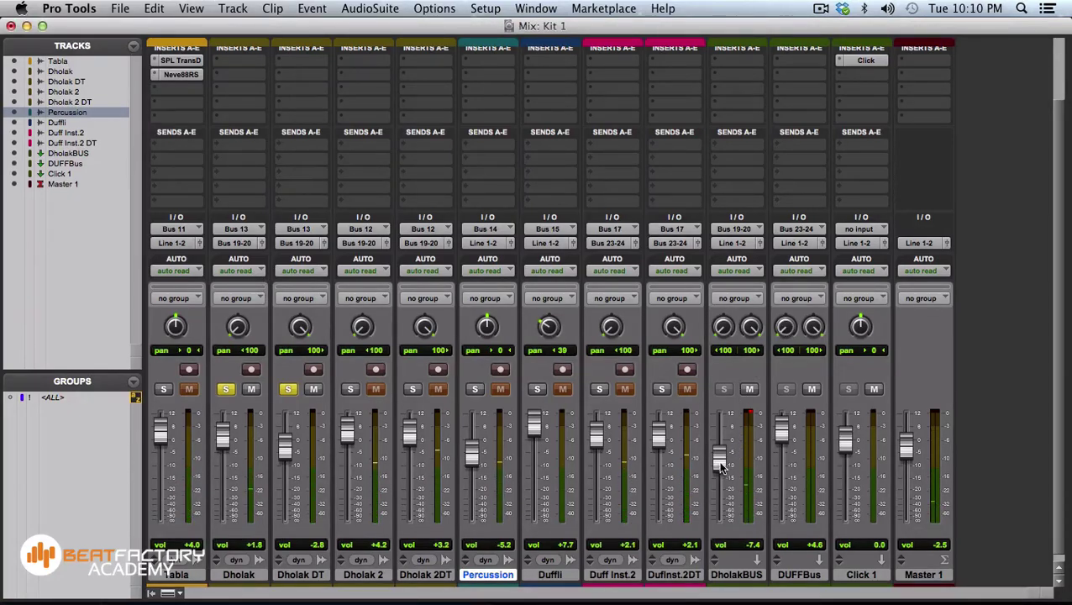
left_click_drag(720, 467, 721, 434)
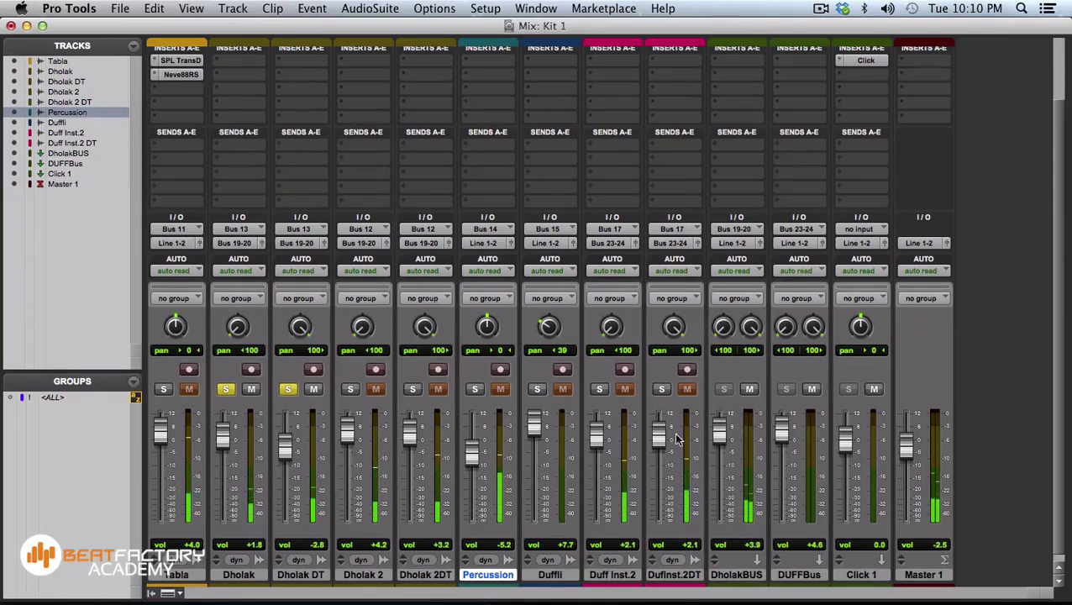
left_click(353, 392)
left_click(410, 393)
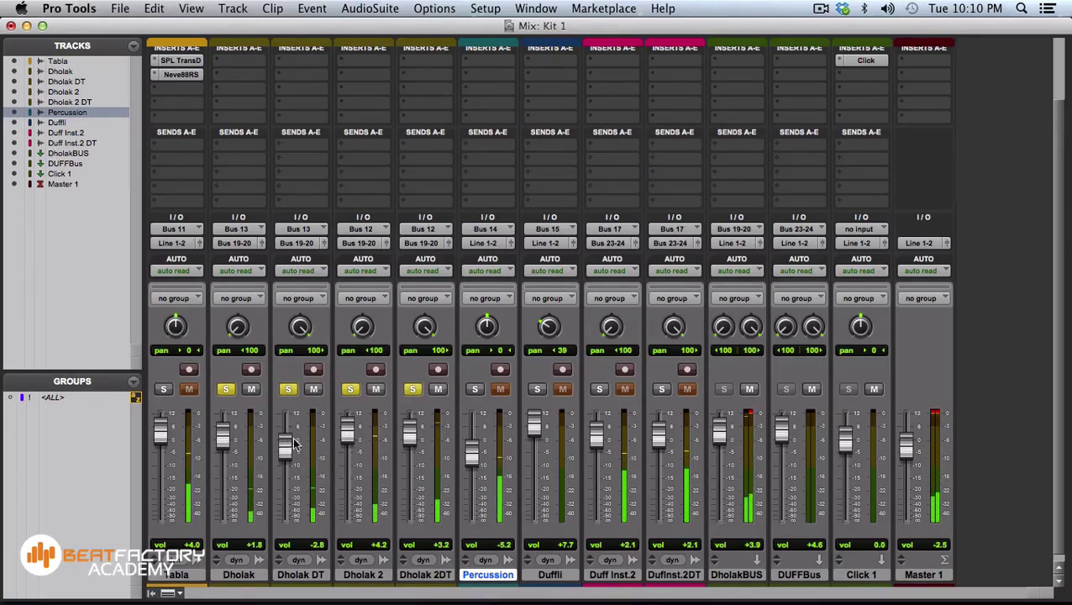
Set the volumes to 0.0 for Dholak 2, +0.3 for Dholak 2 DT, -1.2 for Dholak DT and -1.9 for Dholak
left_click(353, 428, "alt")
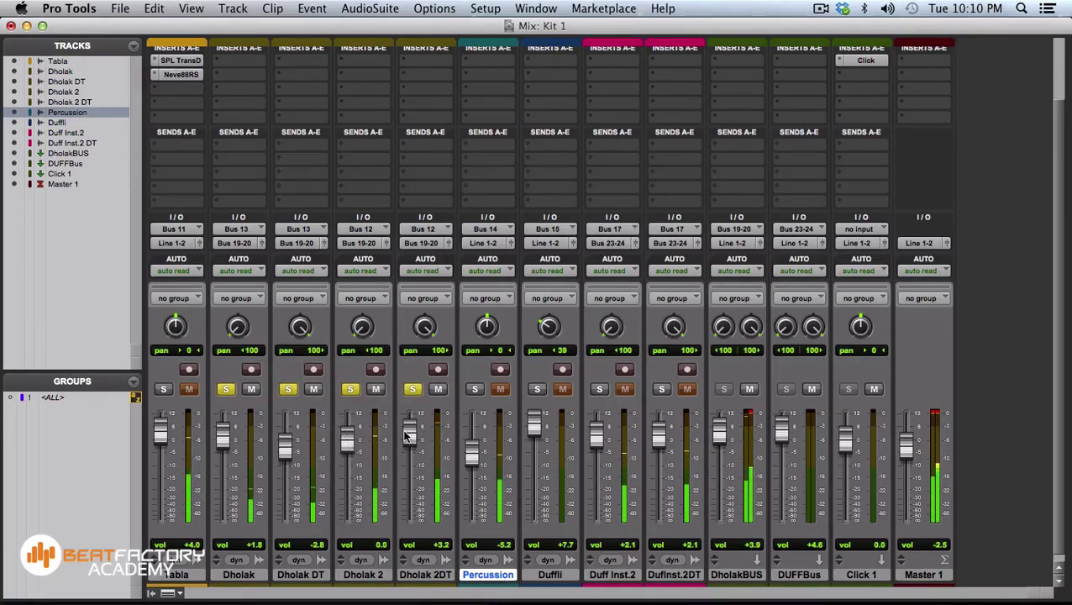
left_click(409, 436, "alt")
left_click_drag(407, 443, 407, 439)
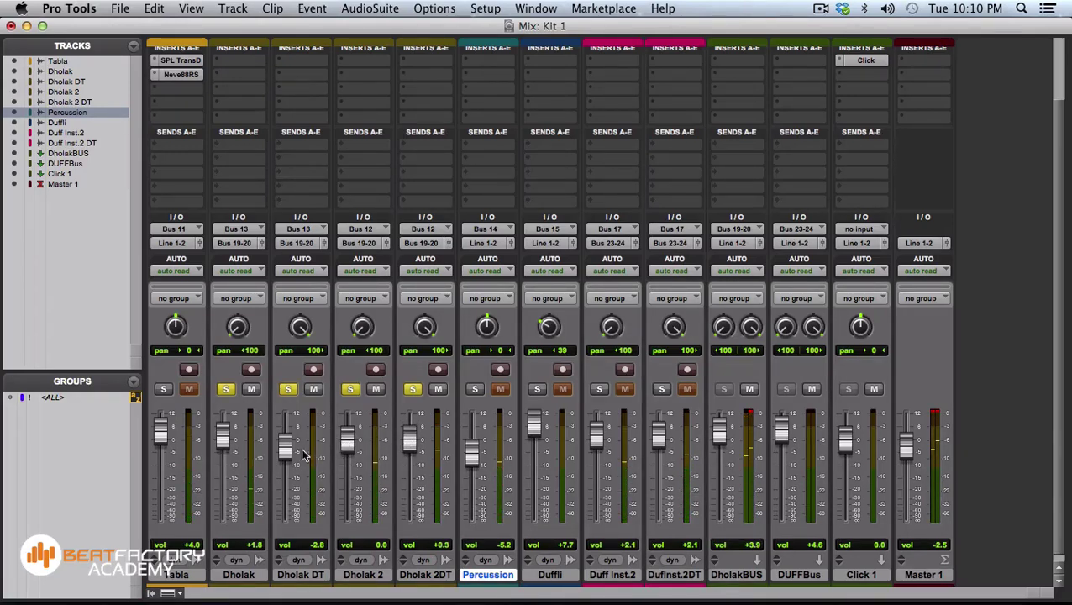
left_click_drag(292, 452, 289, 445)
left_click_drag(217, 438, 215, 445)
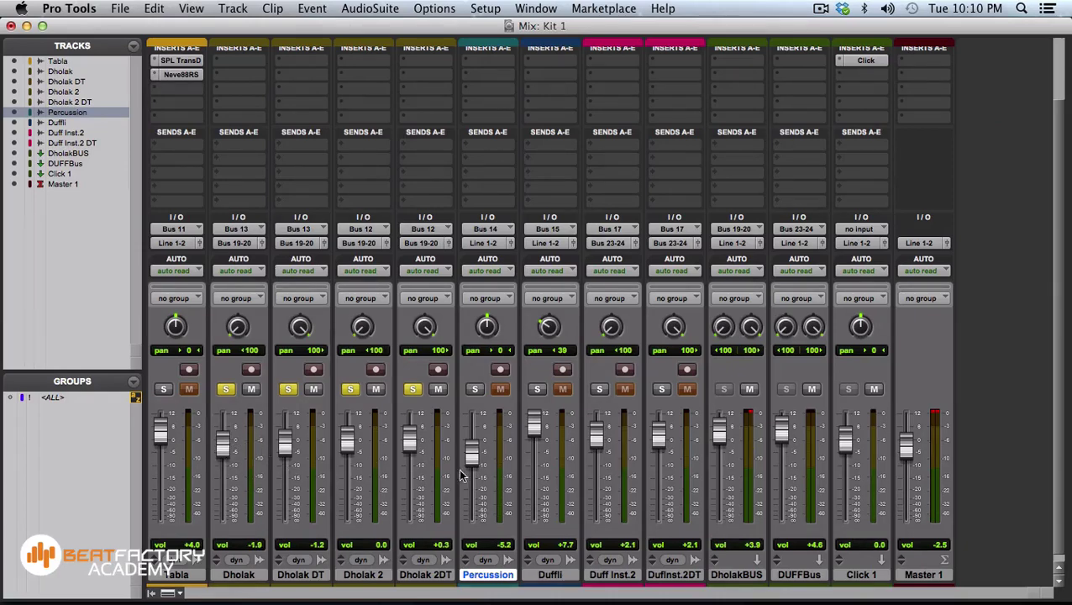
Alternate the solos between the Dholak and Dholak 2 pairs, finishing with all solos cleared and Dholak and Dholak DT at 0.0
left_click(730, 576)
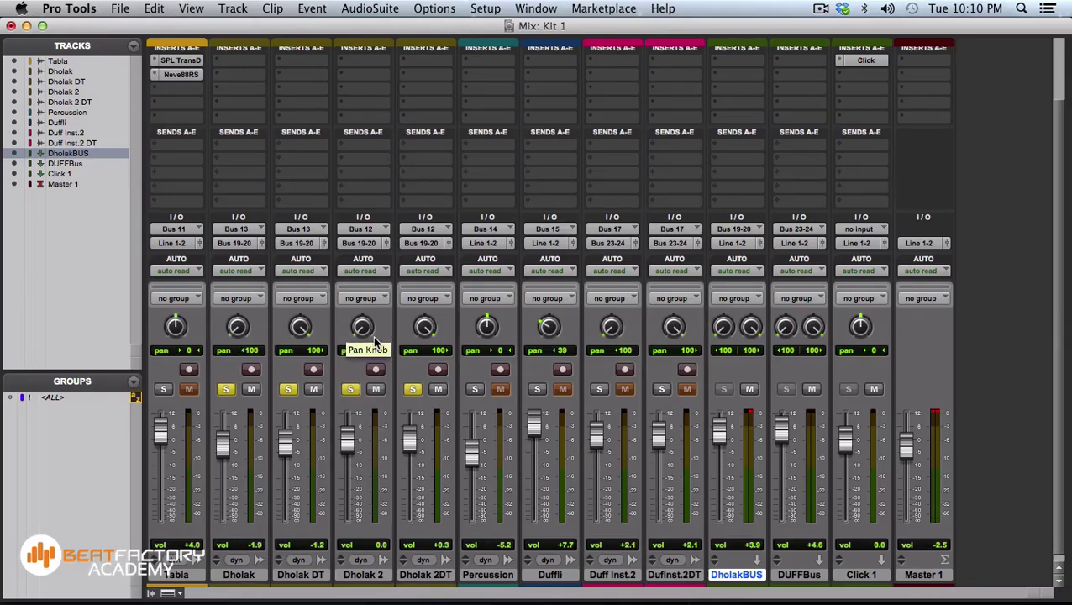
left_click(413, 388)
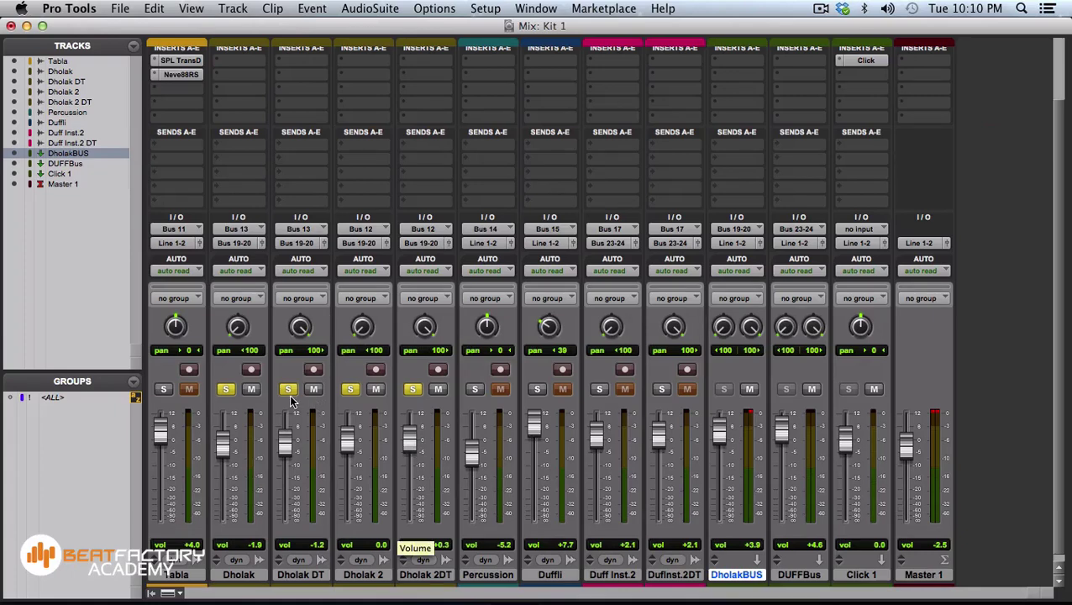
left_click(287, 388)
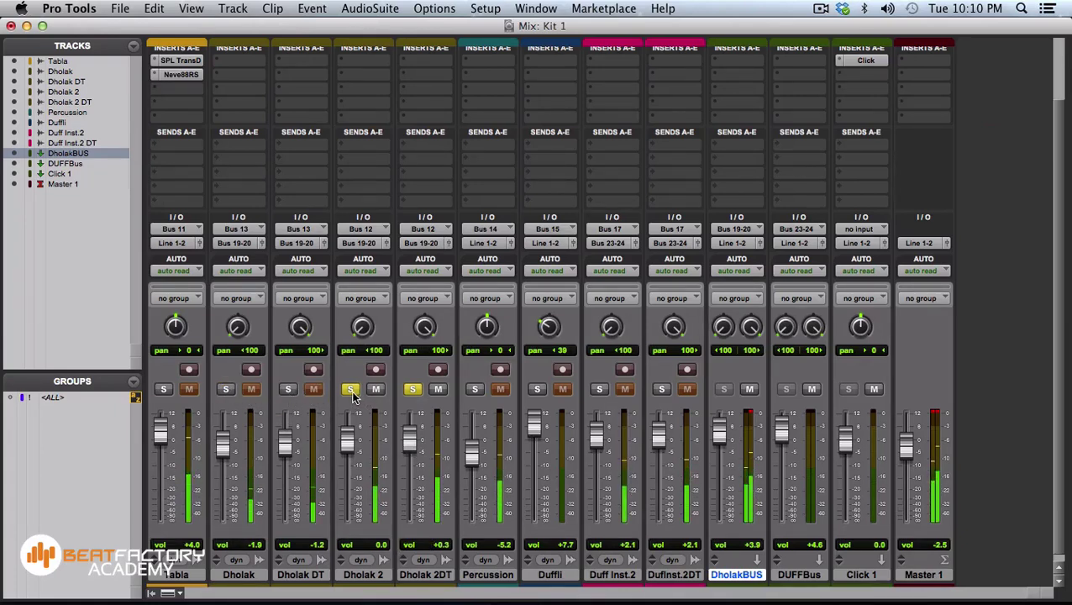
left_click(351, 389)
left_click(411, 389)
left_click(226, 390)
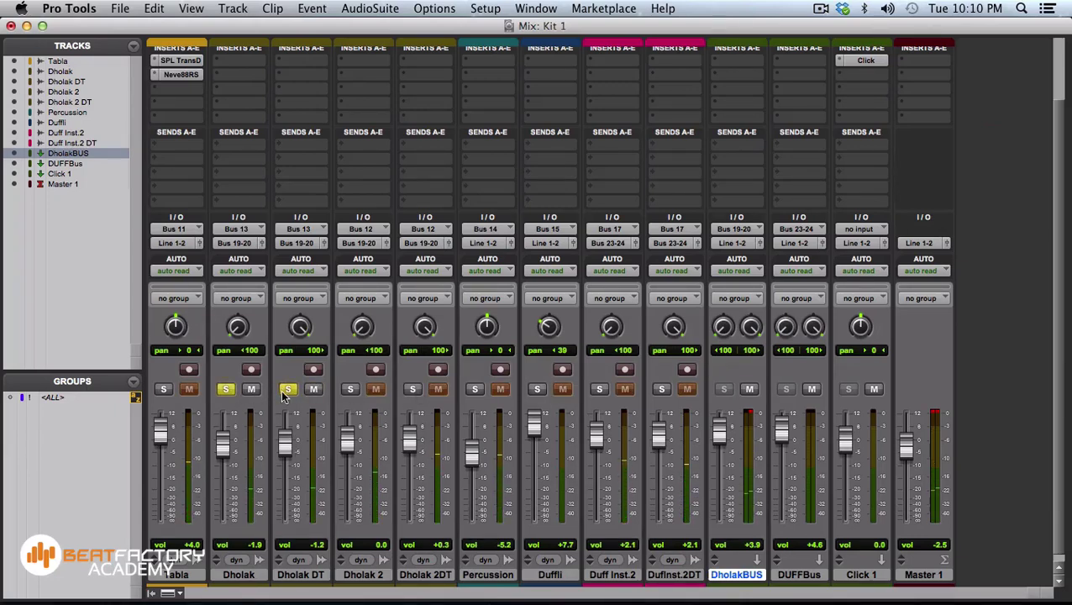
left_click(230, 392)
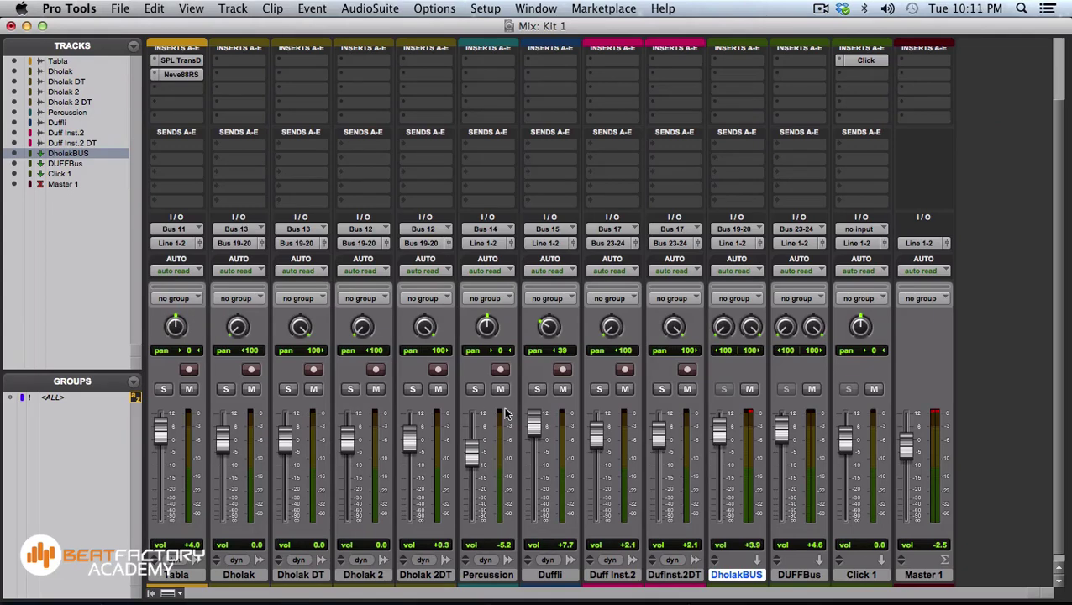
Insert the stereo UAD dbx 160 as a multichannel plug-in in DholakBUS's first insert slot and adjust its compression
scroll(739, 189, "up", 3)
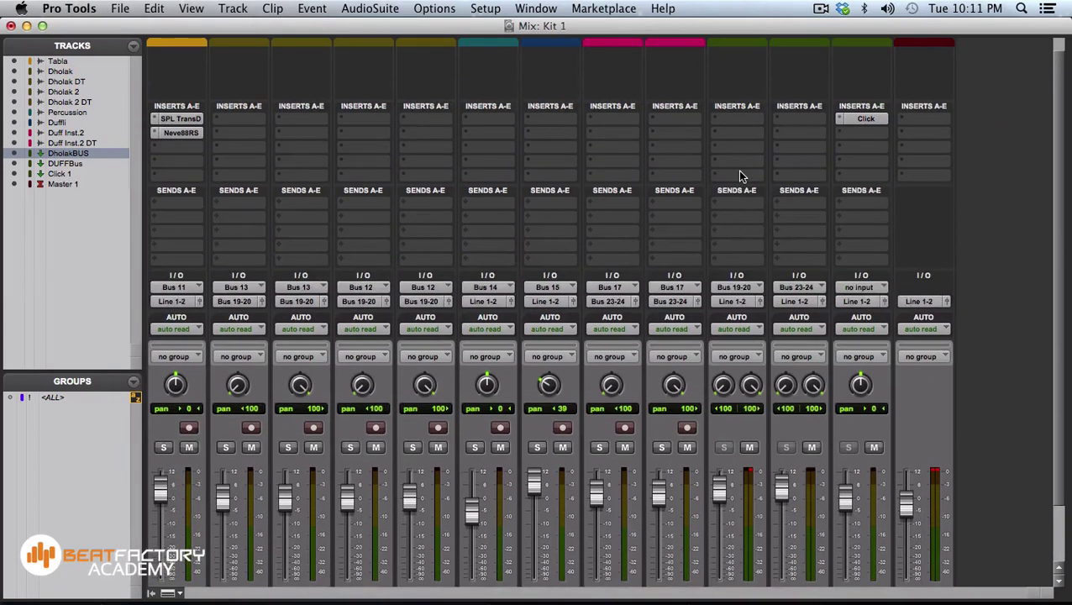
left_click(746, 122)
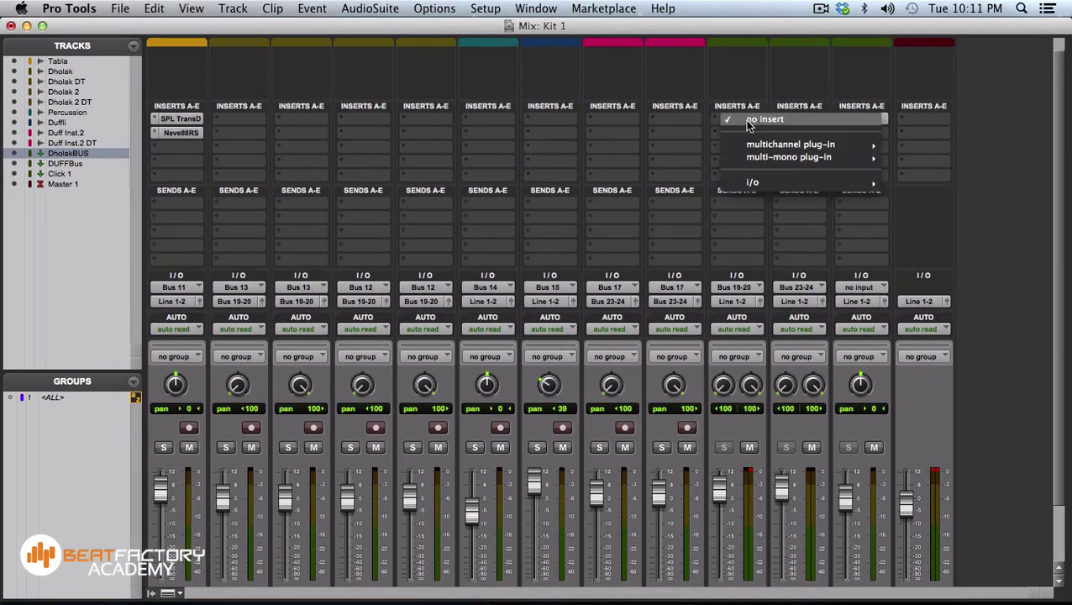
mouse_move(807, 145)
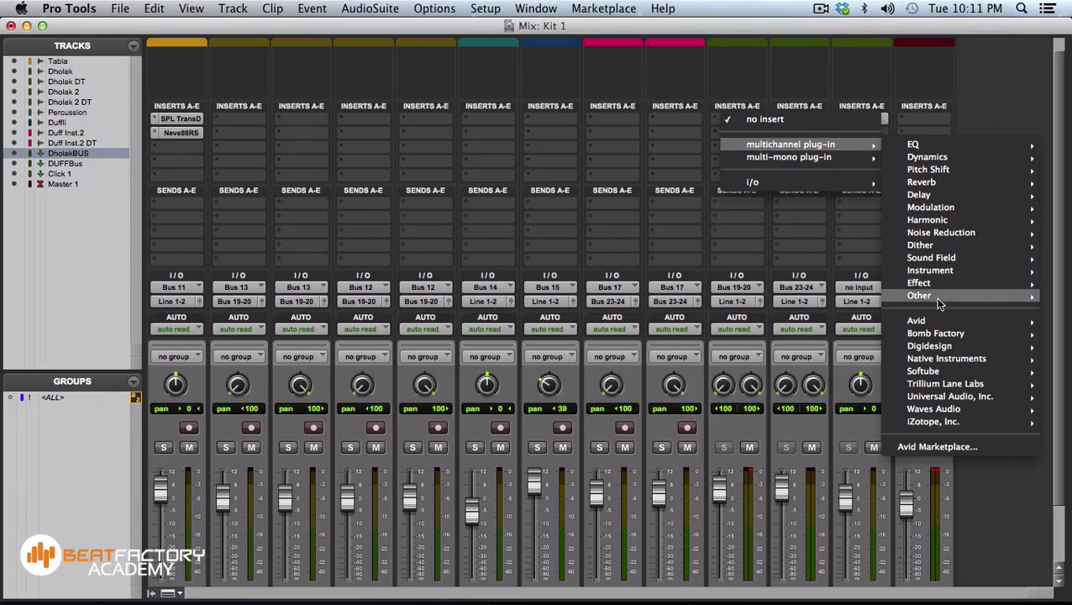
mouse_move(941, 398)
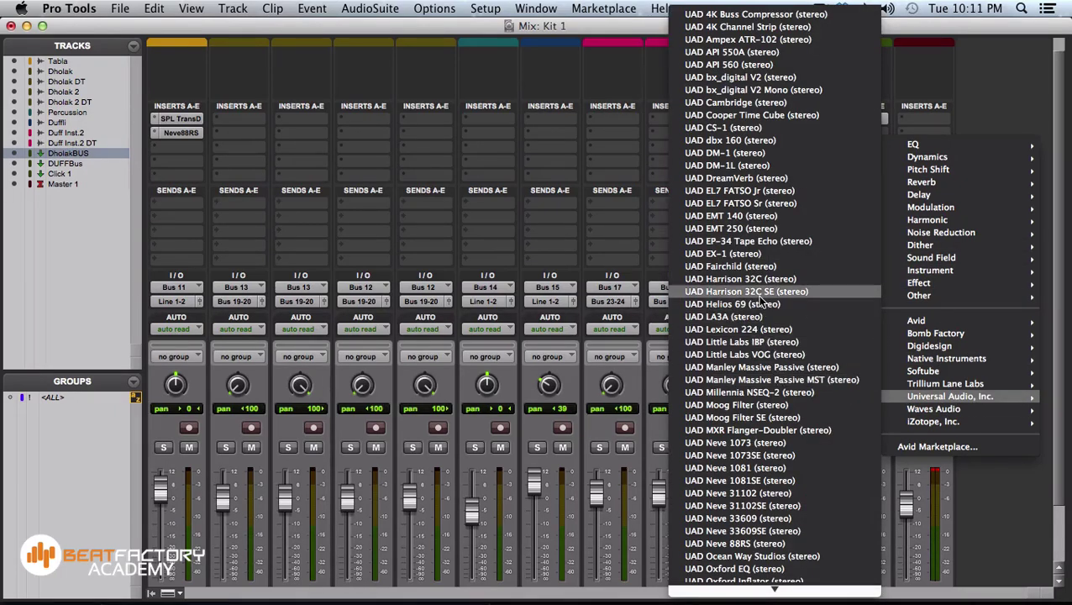
left_click(742, 140)
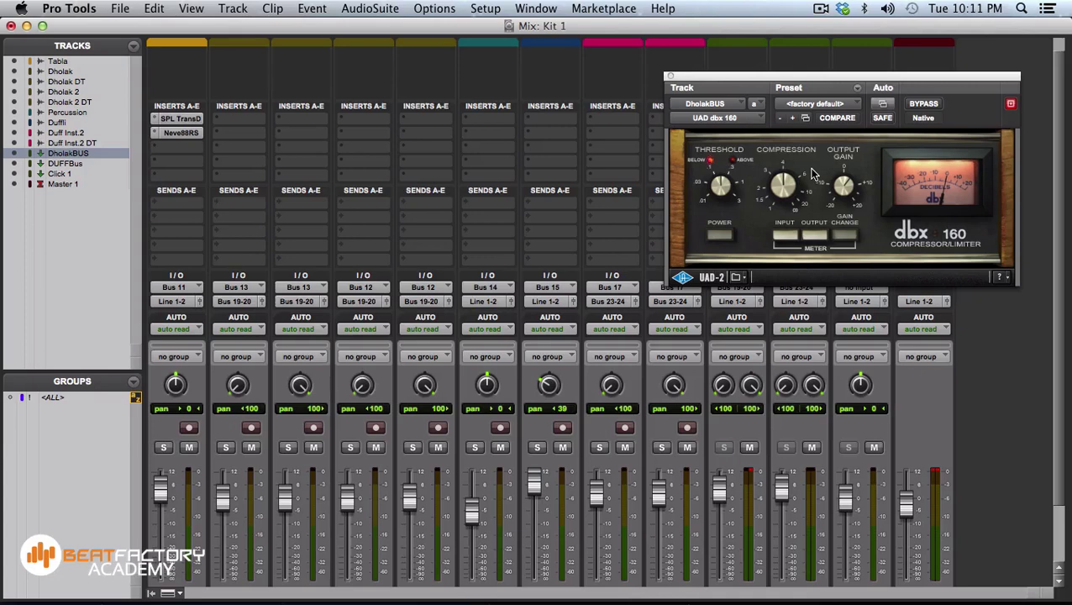
left_click_drag(821, 80, 714, 68)
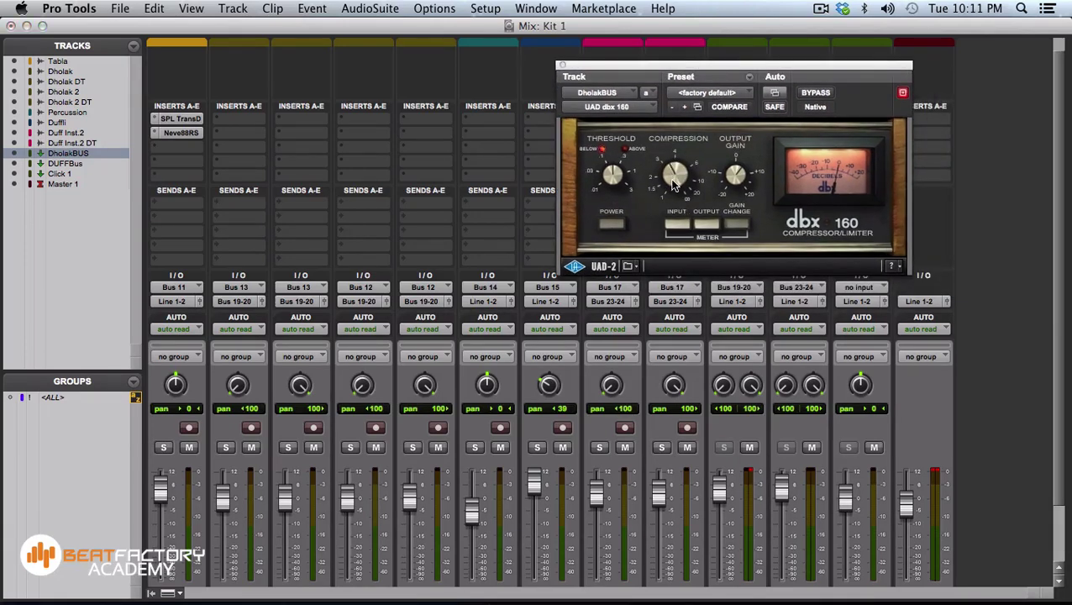
left_click_drag(673, 186, 673, 184)
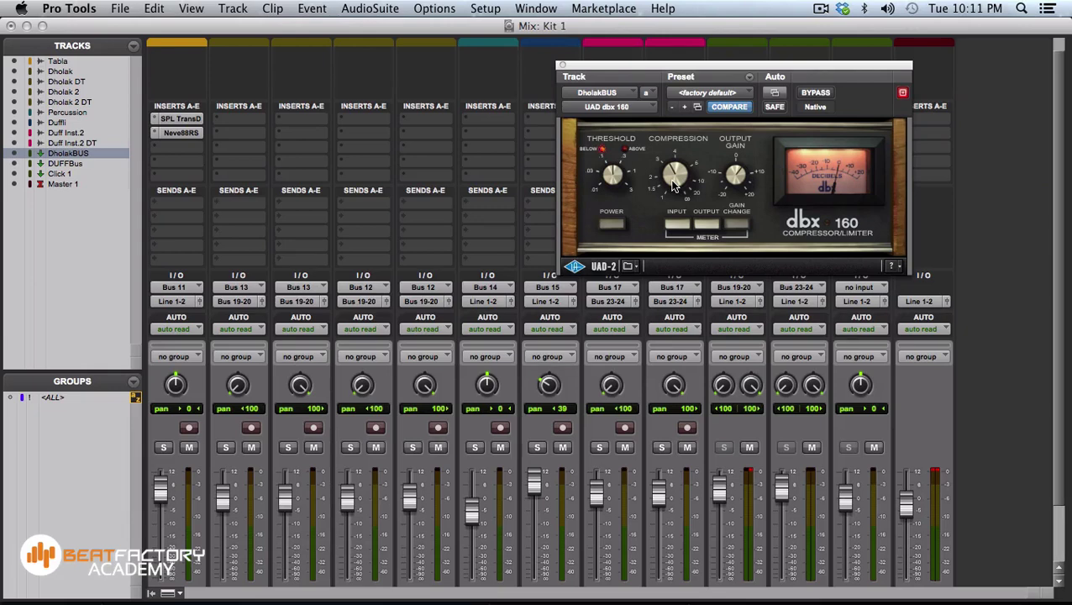
Solo Dholak, Dholak DT, Dholak 2 and Dholak 2 DT in the Edit window and audition bars 13 to 17 through the dbx 160
key("super+equal")
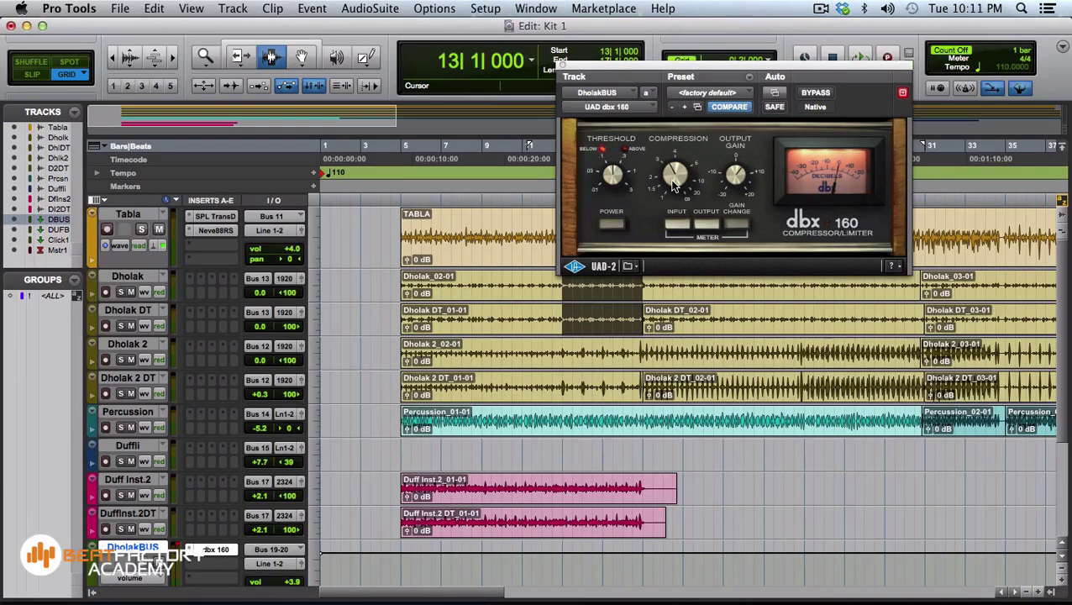
key("space")
key("space")
left_click(120, 292)
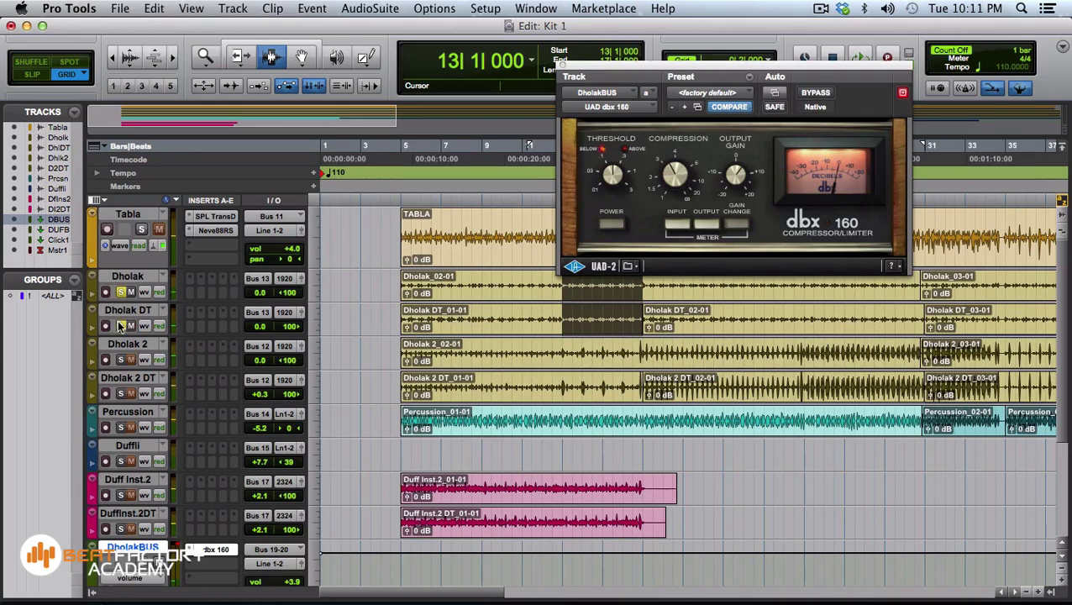
left_click(122, 394)
key("space")
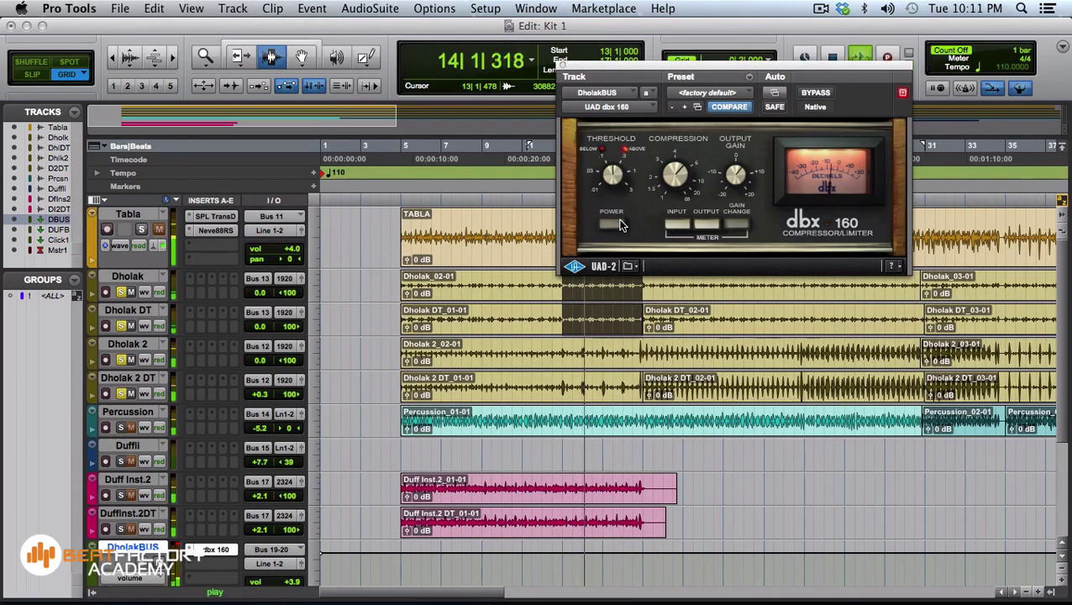
key("space")
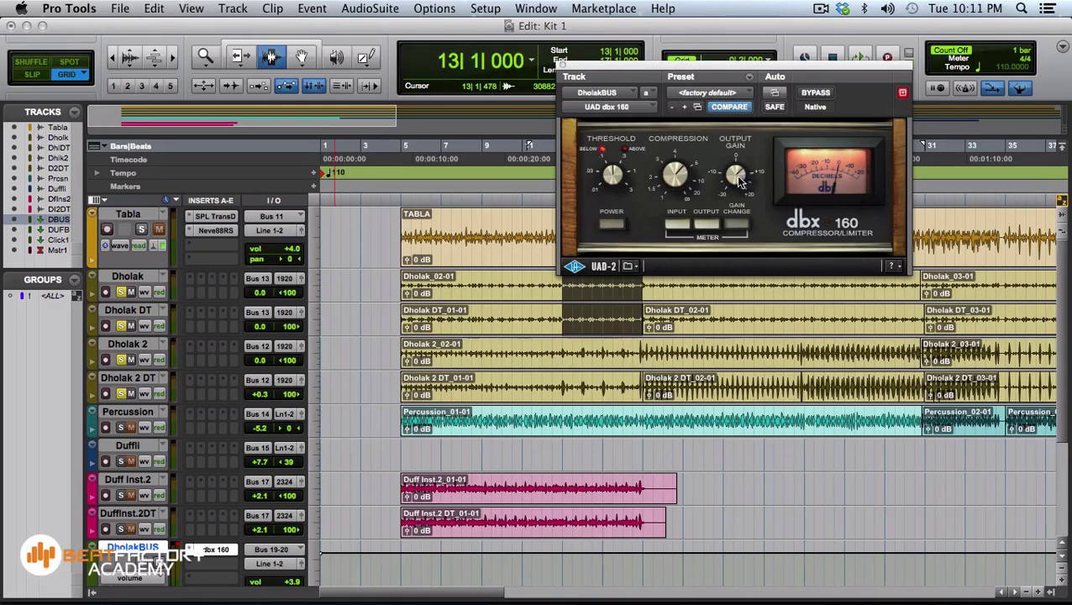
Toggle the dbx 160's power while playing the Dholak tracks with the mixer in view, and close the plug-in window
key("space")
key("super+equal")
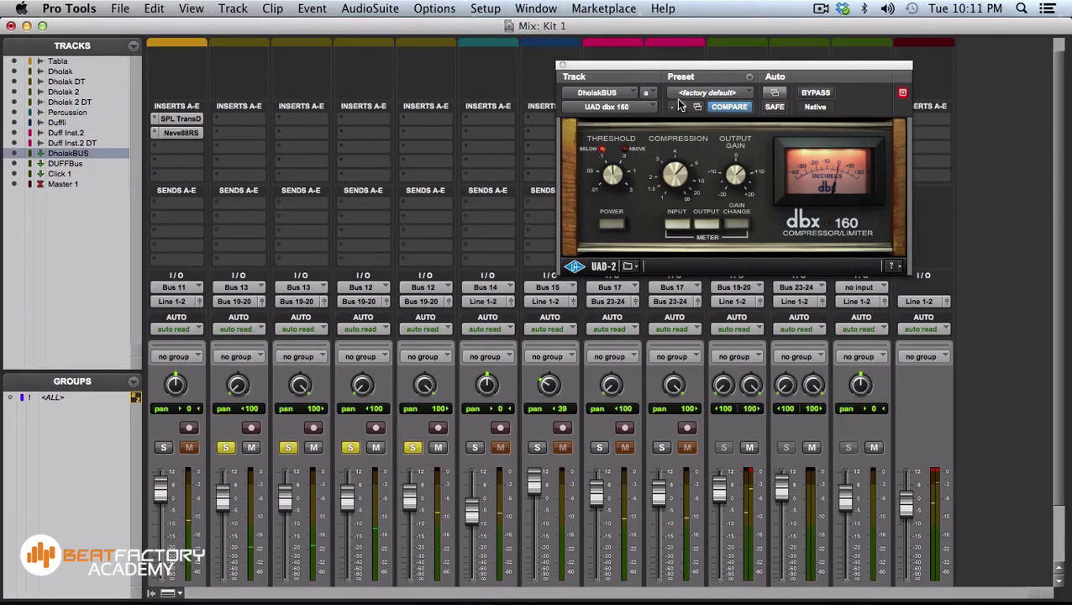
left_click_drag(683, 66, 414, 101)
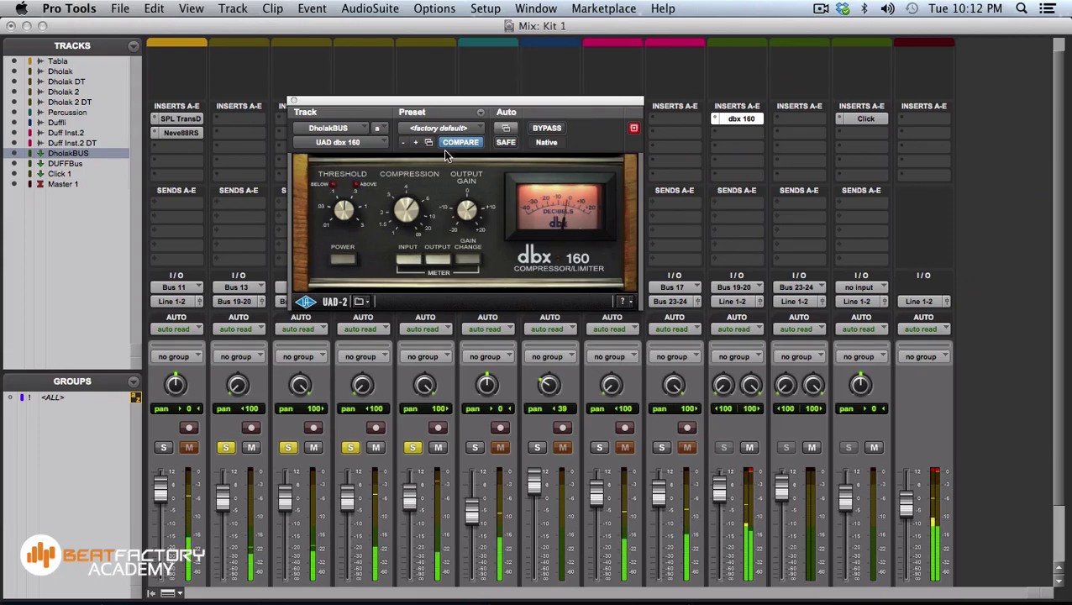
left_click(343, 260)
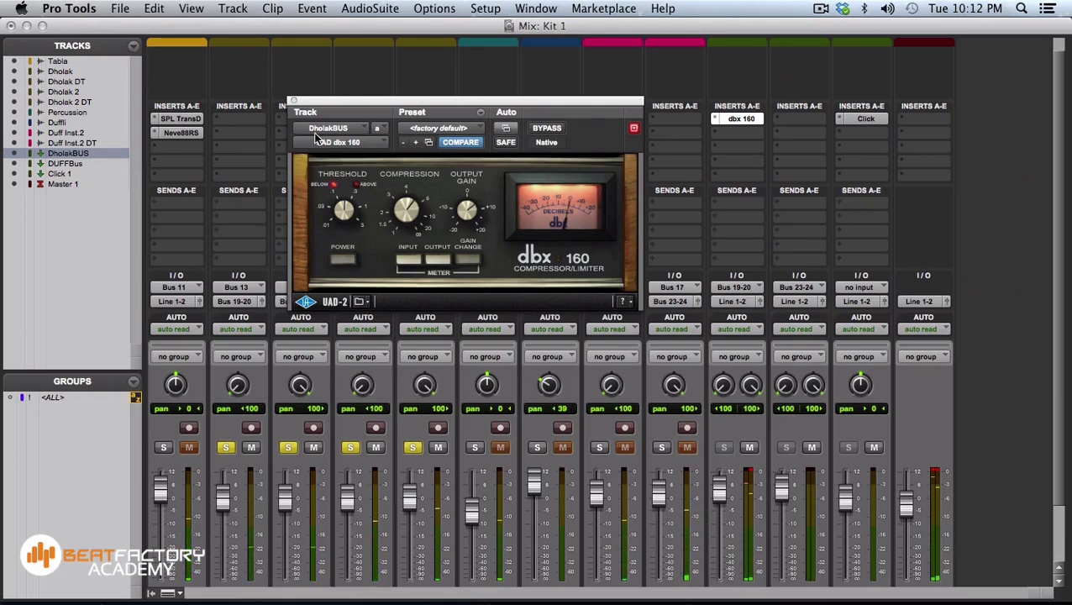
left_click(292, 99)
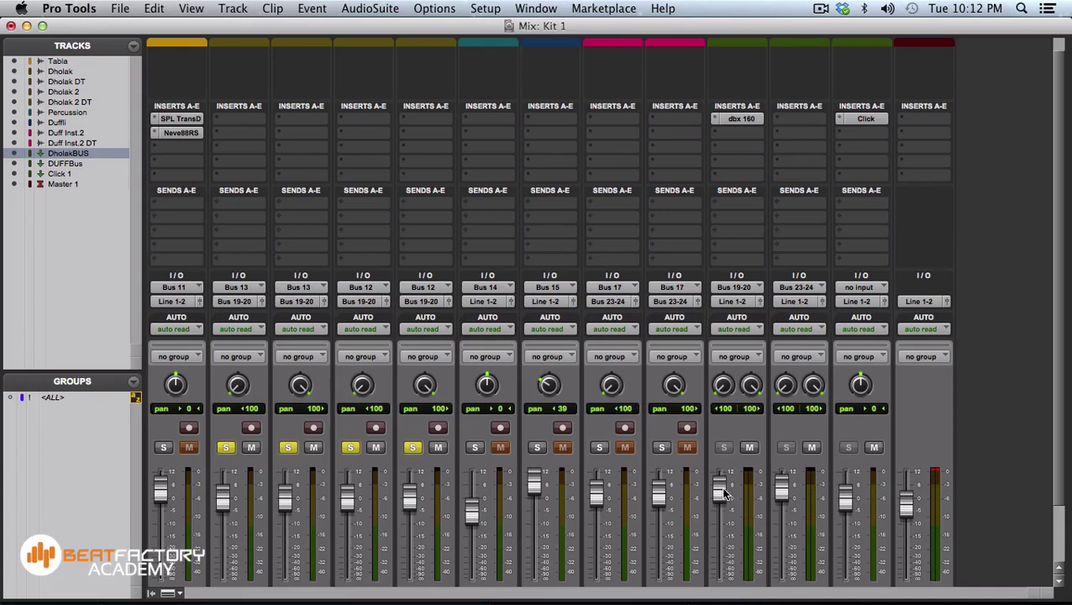
Lower DholakBUS to +1.0 and insert the stereo UAD SPL Transient Designer as a multichannel plug-in in its second insert slot
left_click_drag(724, 487, 724, 495)
left_click(730, 142)
mouse_move(730, 159)
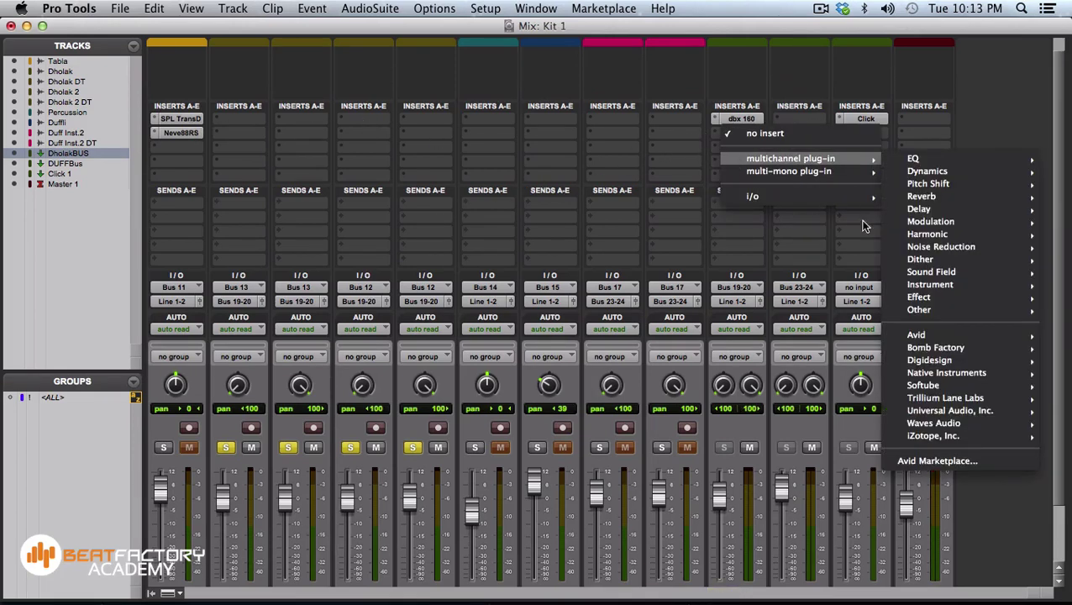
mouse_move(890, 273)
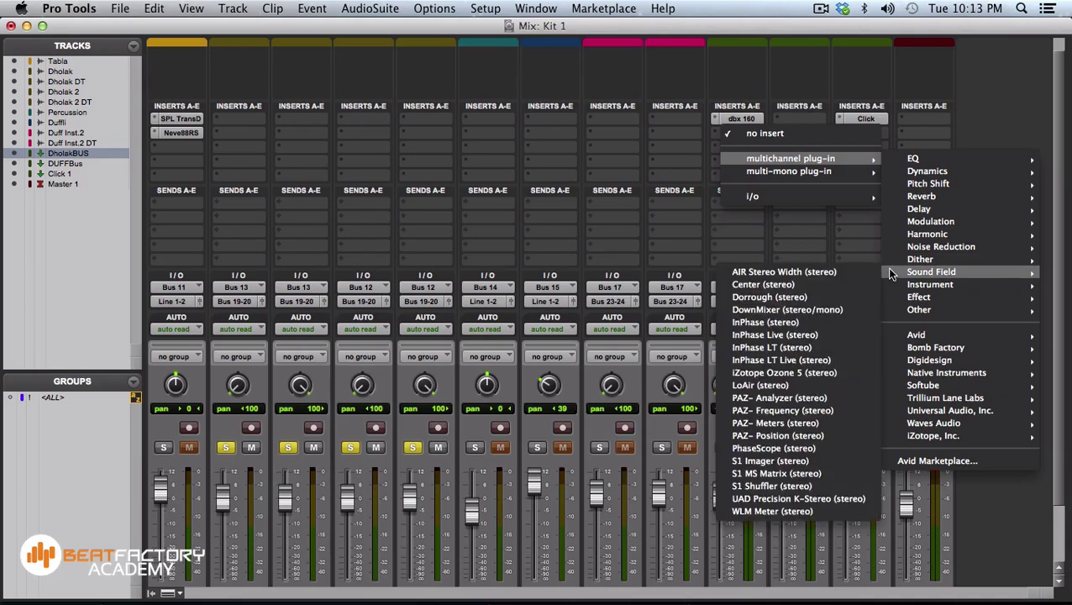
mouse_move(928, 395)
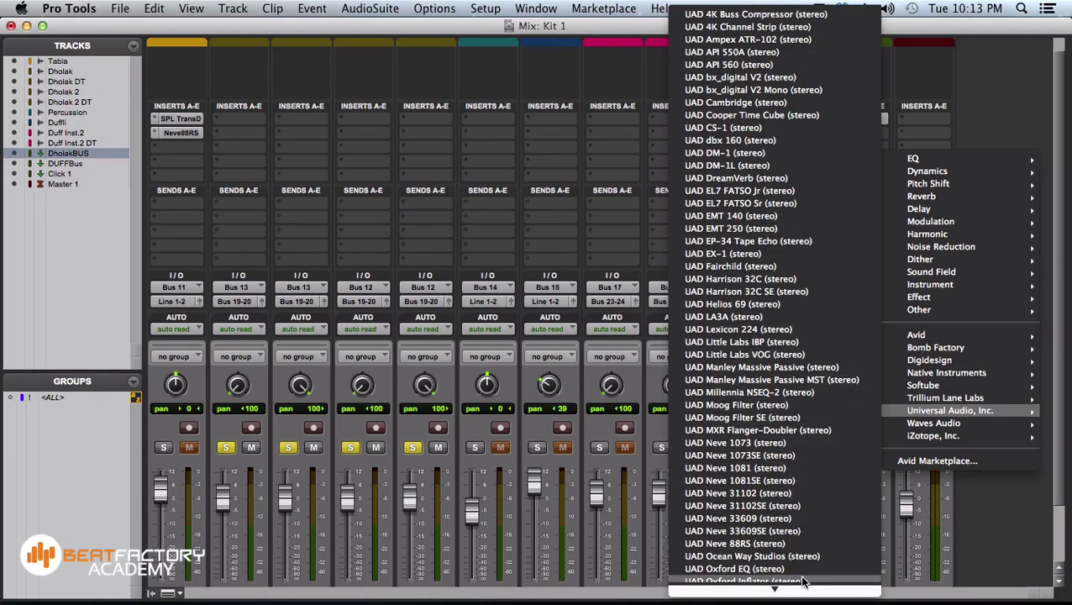
mouse_move(802, 590)
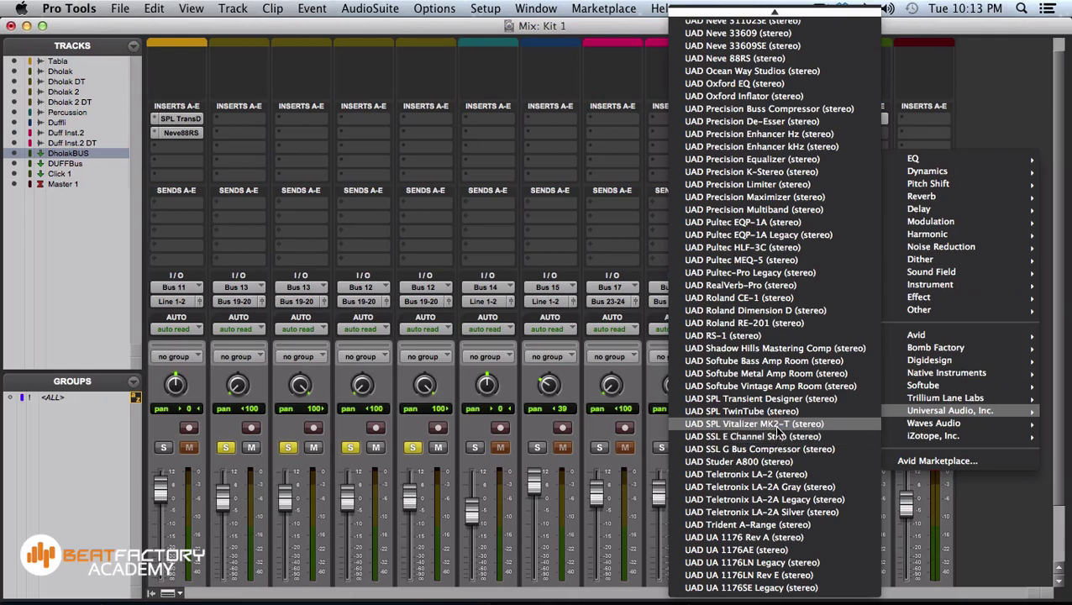
left_click(767, 398)
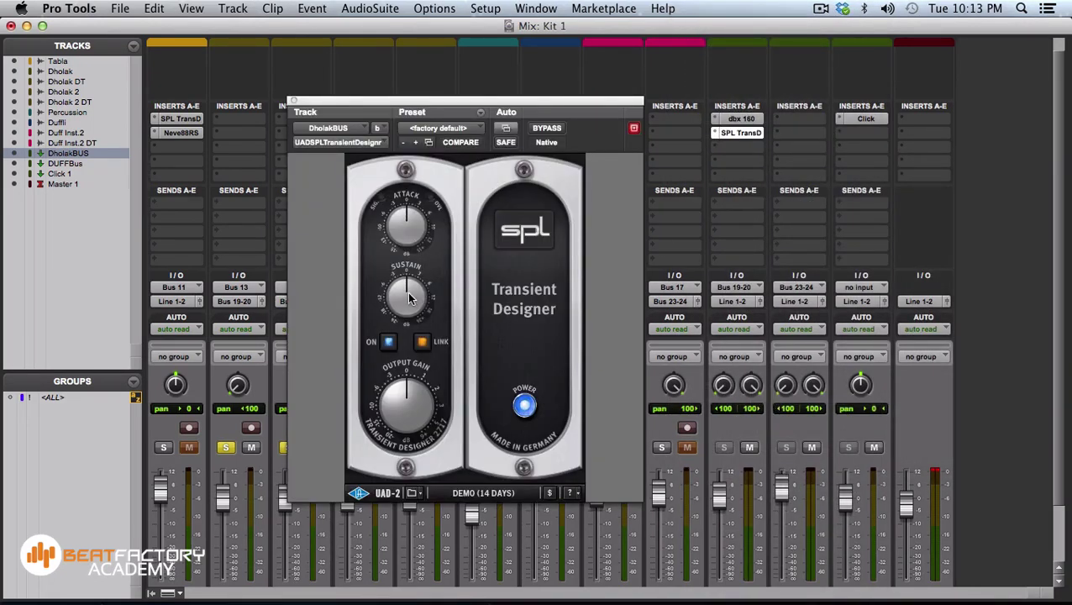
Raise the Transient Designer's sustain on DholakBUS while playing the soloed Dholak tracks, and close the plug-in window
left_click_drag(410, 298, 416, 276)
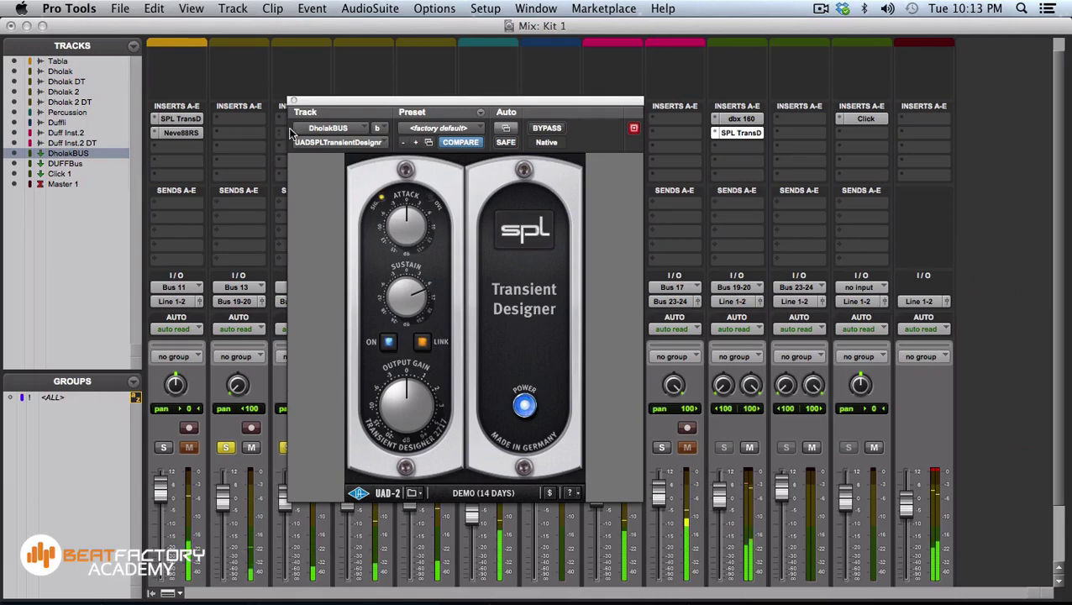
left_click(293, 100)
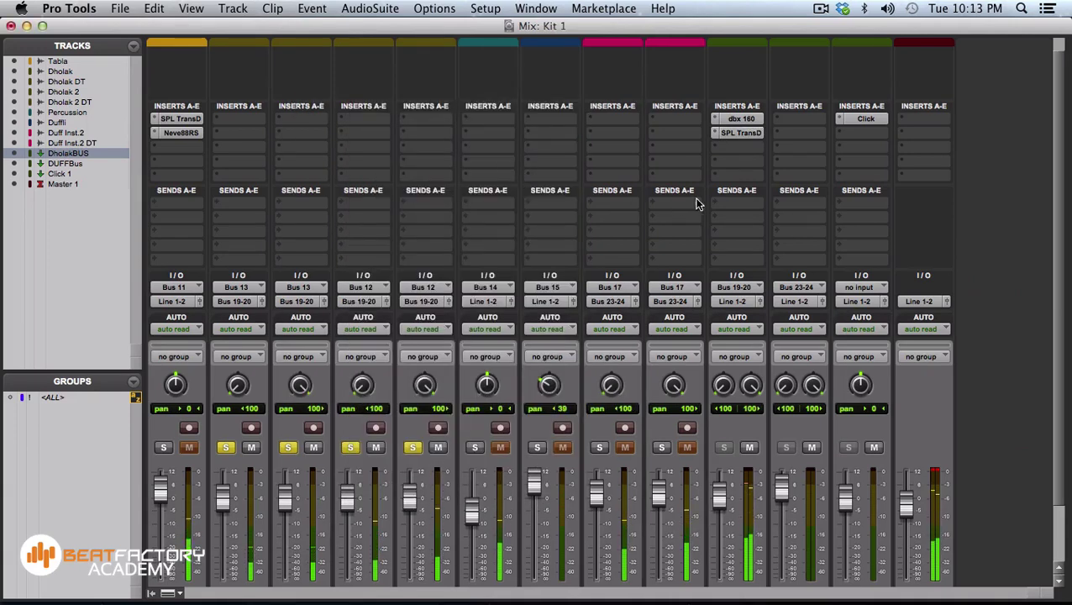
left_click(739, 131)
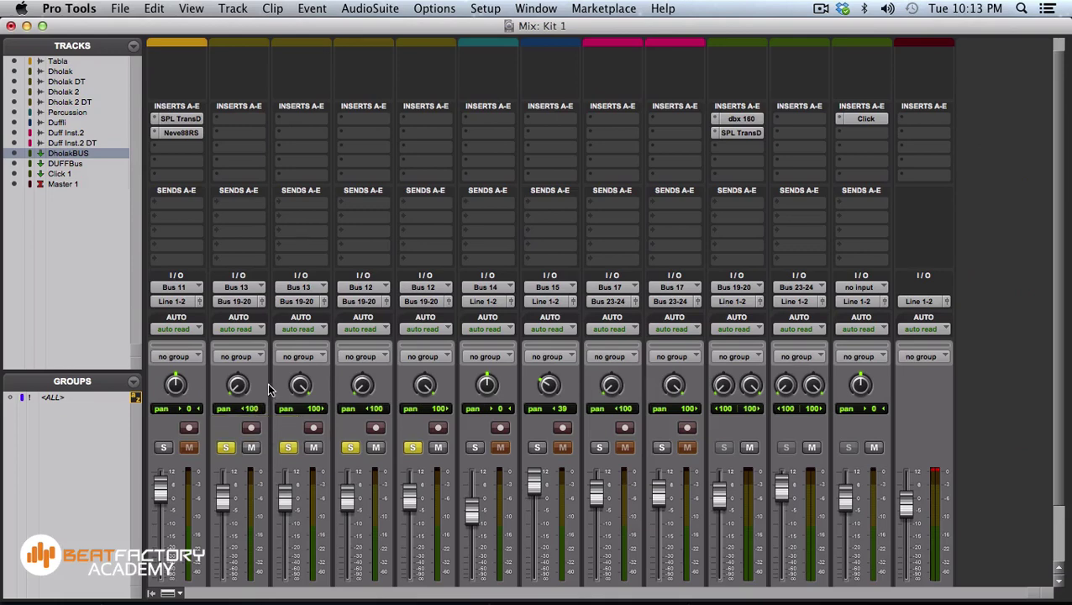
Solo Tabla together with the Dholak tracks and lower the DholakBUS fader to -2.5 to balance them
left_click(165, 448)
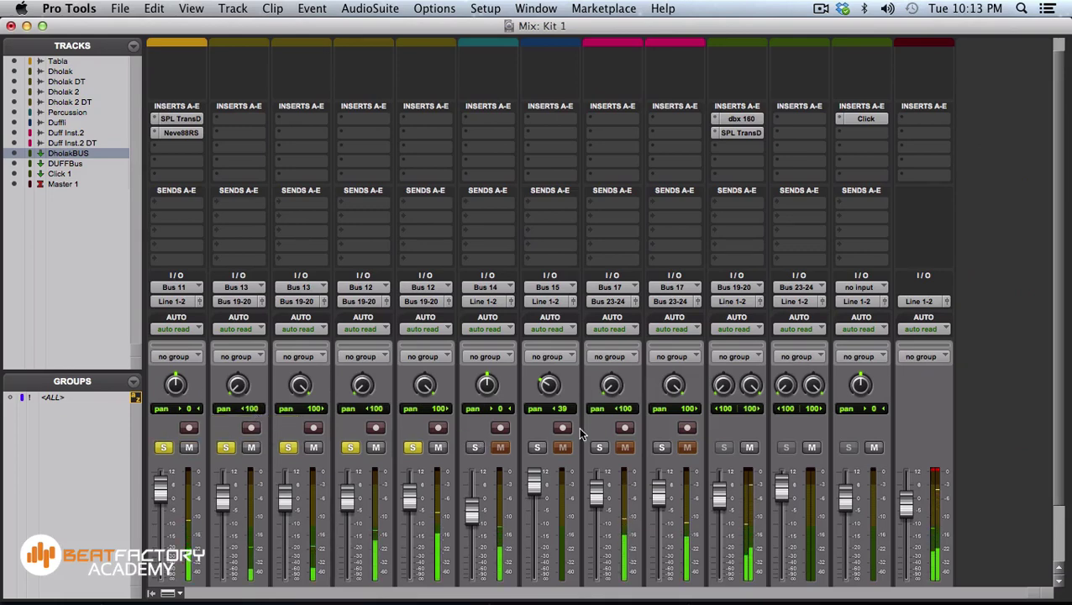
scroll(675, 462, "down", 4)
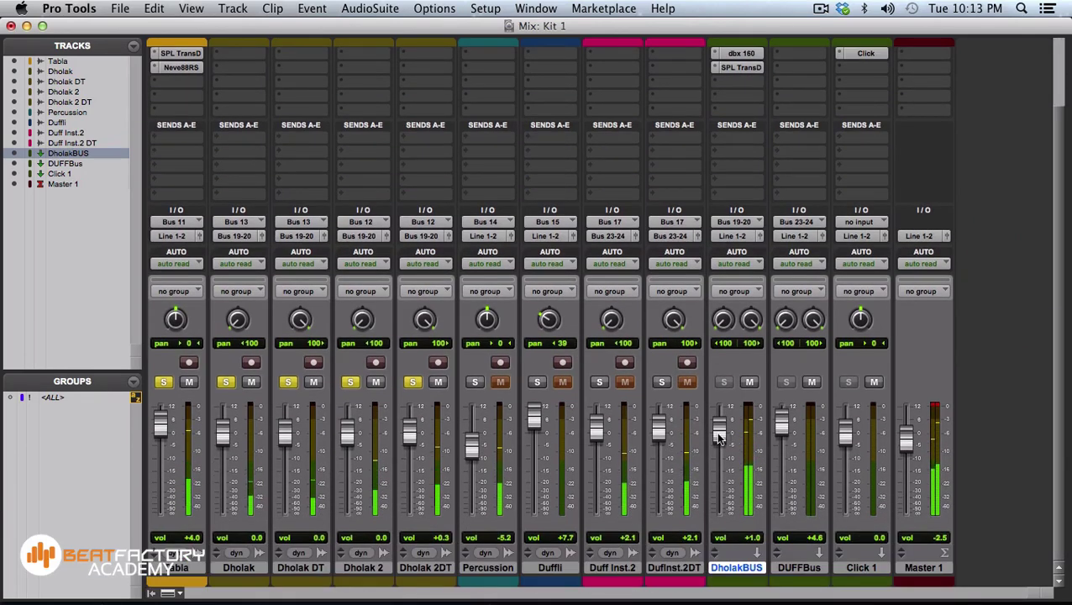
left_click_drag(720, 427, 728, 448)
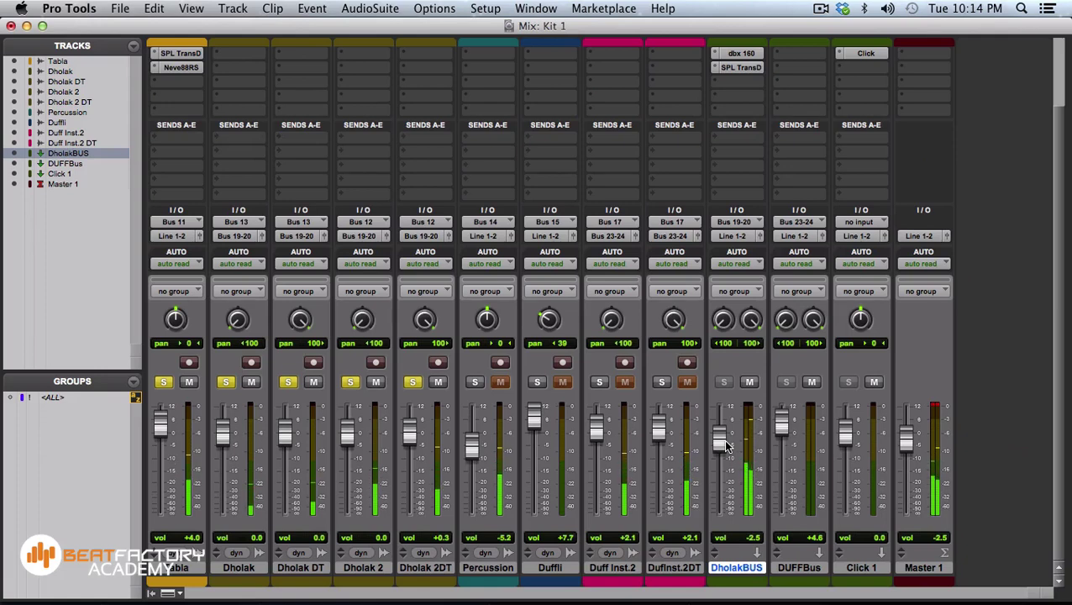
Reduce the Transient Designer's sustain on DholakBUS and on Tabla during playback, and close the plug-in window
left_click(739, 68)
left_click_drag(411, 318, 411, 338)
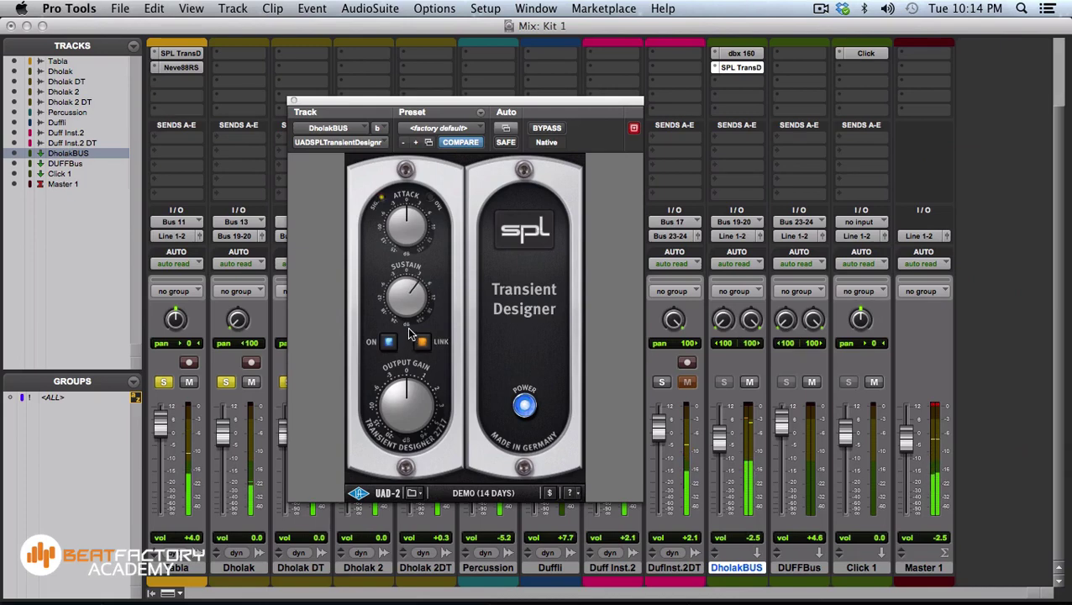
left_click(186, 55)
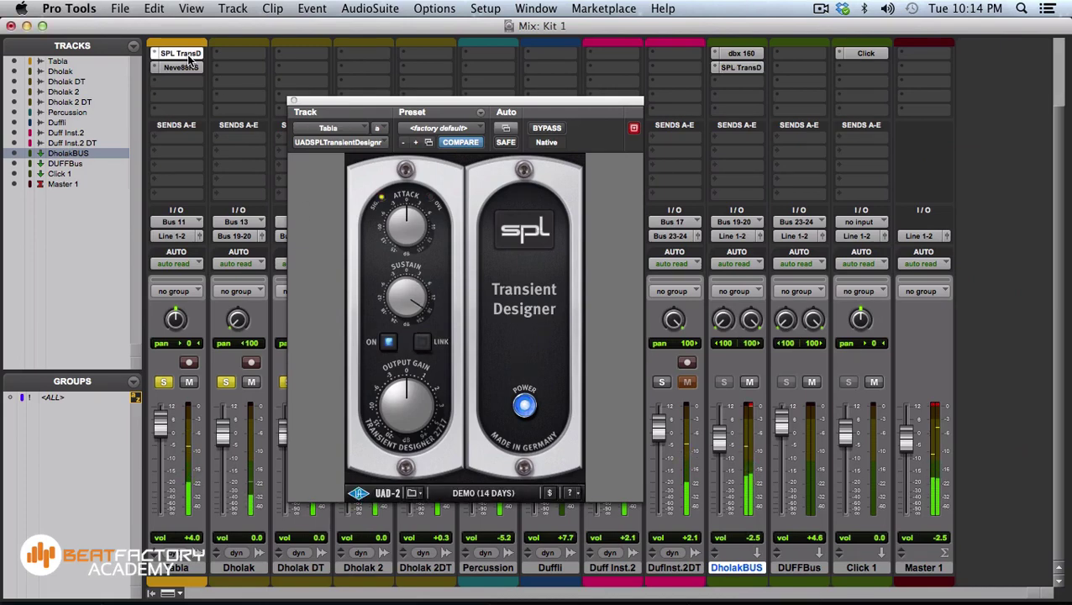
mouse_move(423, 336)
left_mouse_down()
mouse_move(407, 330)
mouse_move(409, 344)
left_mouse_up()
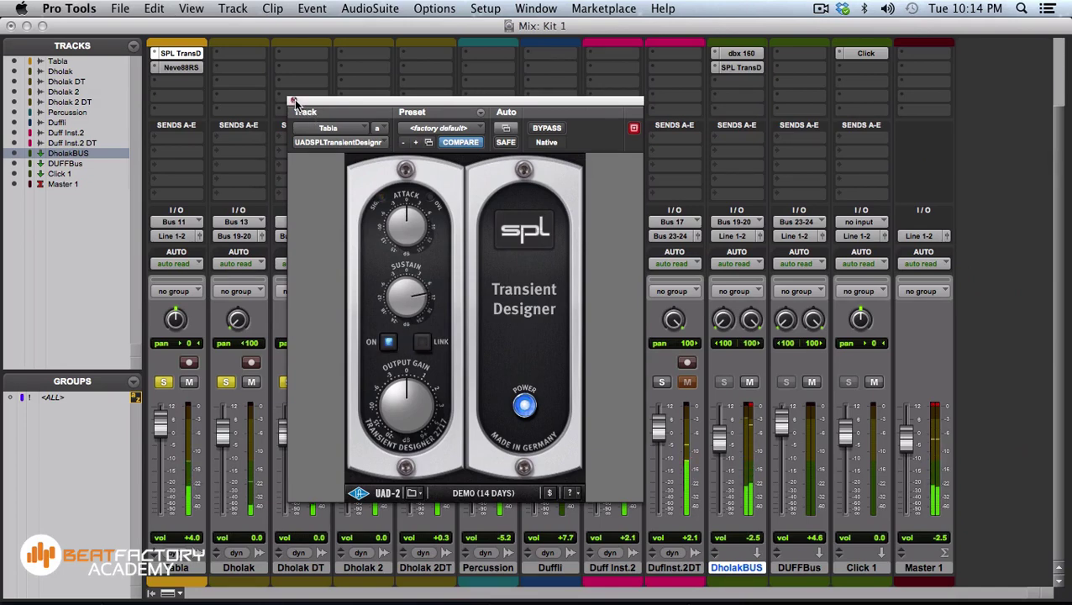
left_click(293, 100)
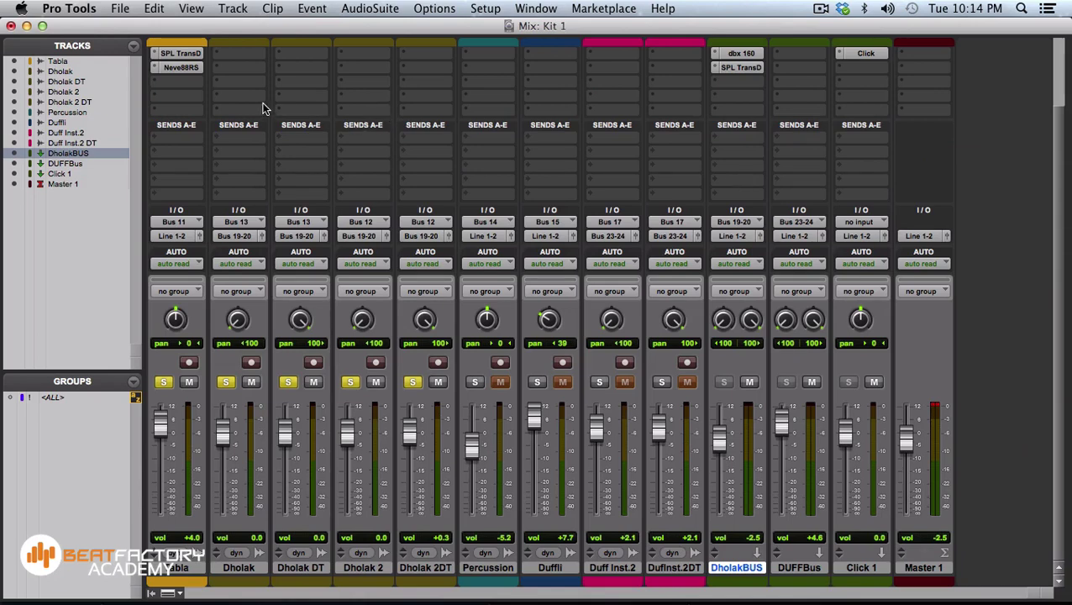
Audition Tabla's Neve 88RS equaliser while looping bars 13 to 17 in the Edit window, and close the plug-in
left_click(191, 69)
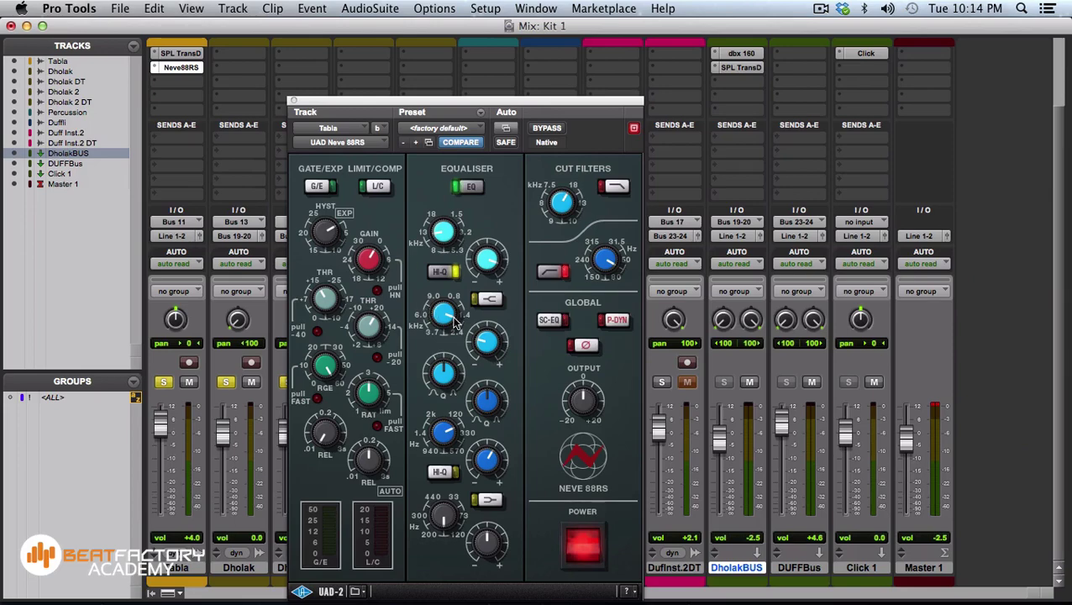
key("super+equal")
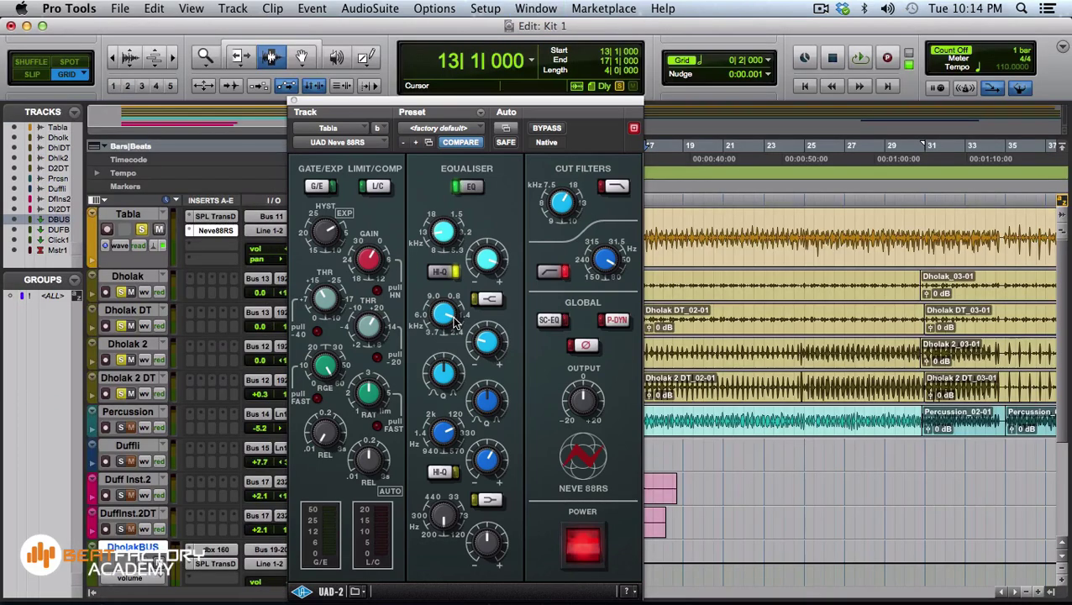
key("space")
left_click_drag(442, 97, 750, 109)
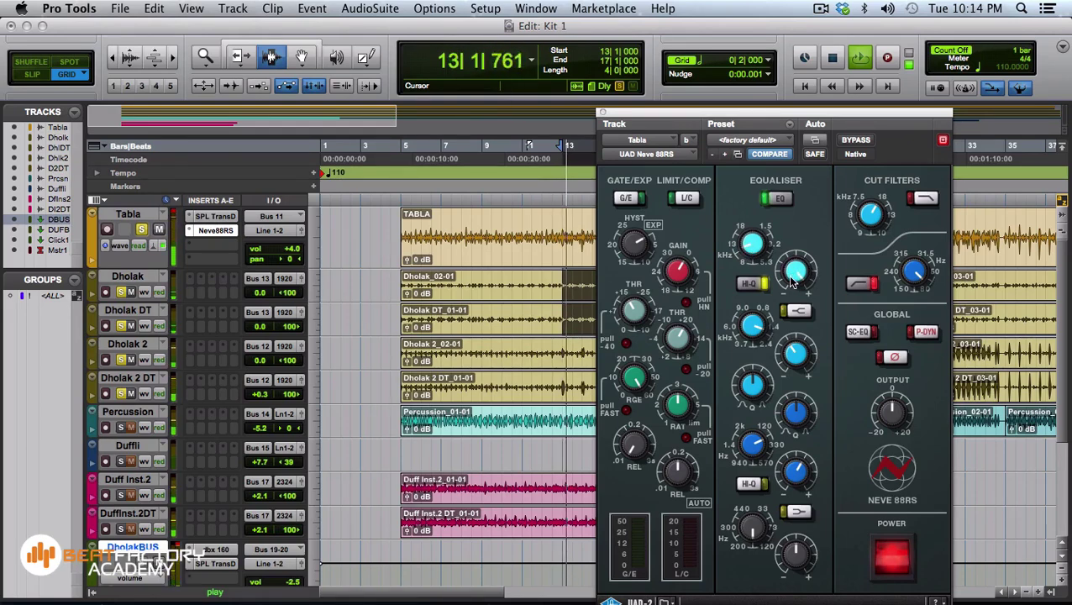
left_click(603, 112)
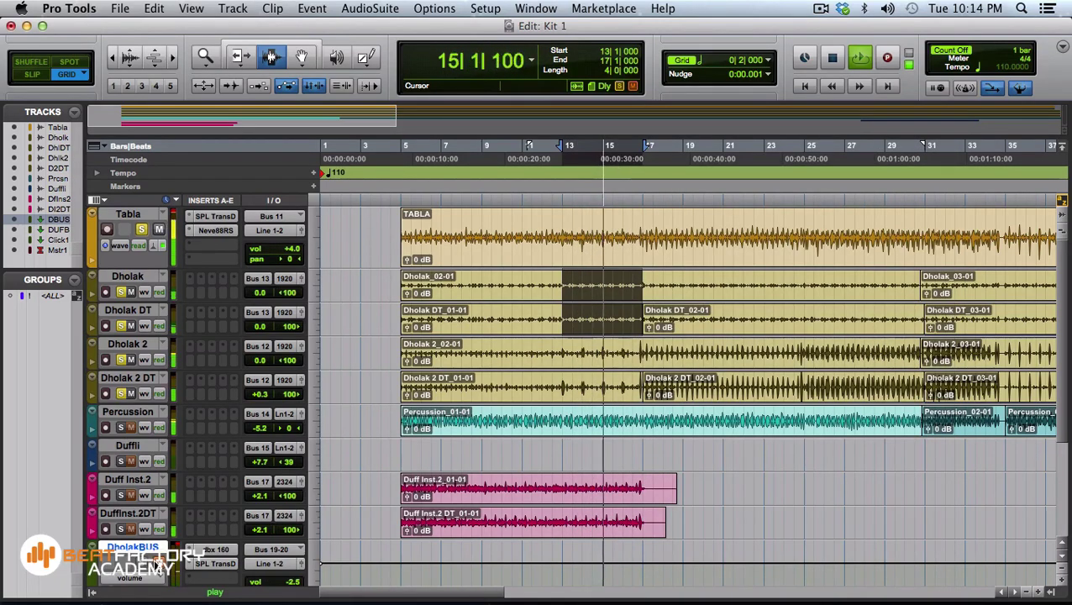
Insert the stereo UAD Pultec EQP-1A Legacy in DholakBUS's third insert slot and place its window fully in view
key("super+equal")
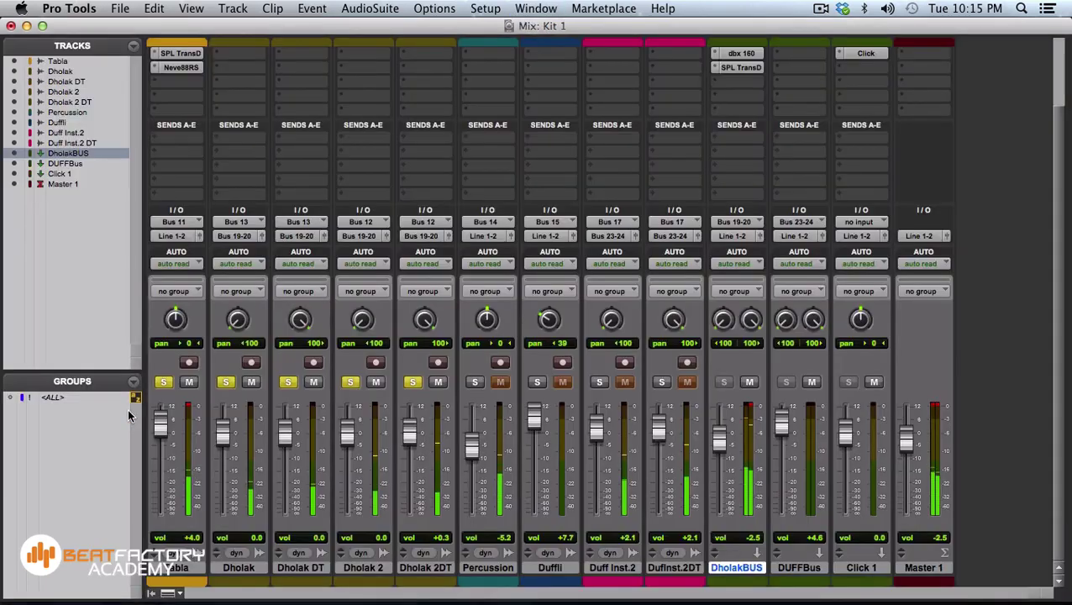
left_click(740, 81)
mouse_move(790, 106)
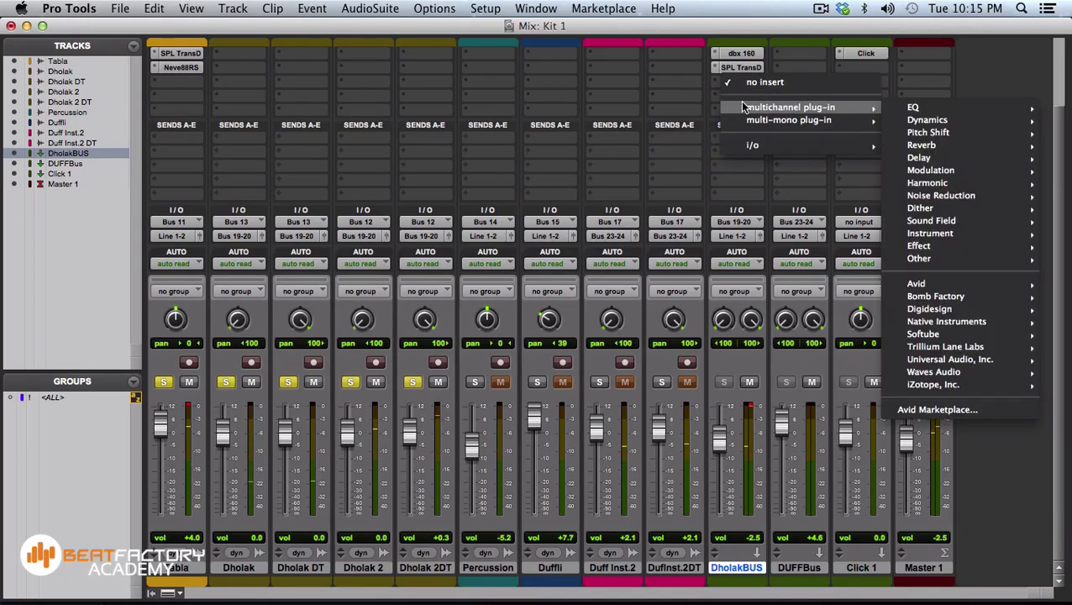
mouse_move(958, 335)
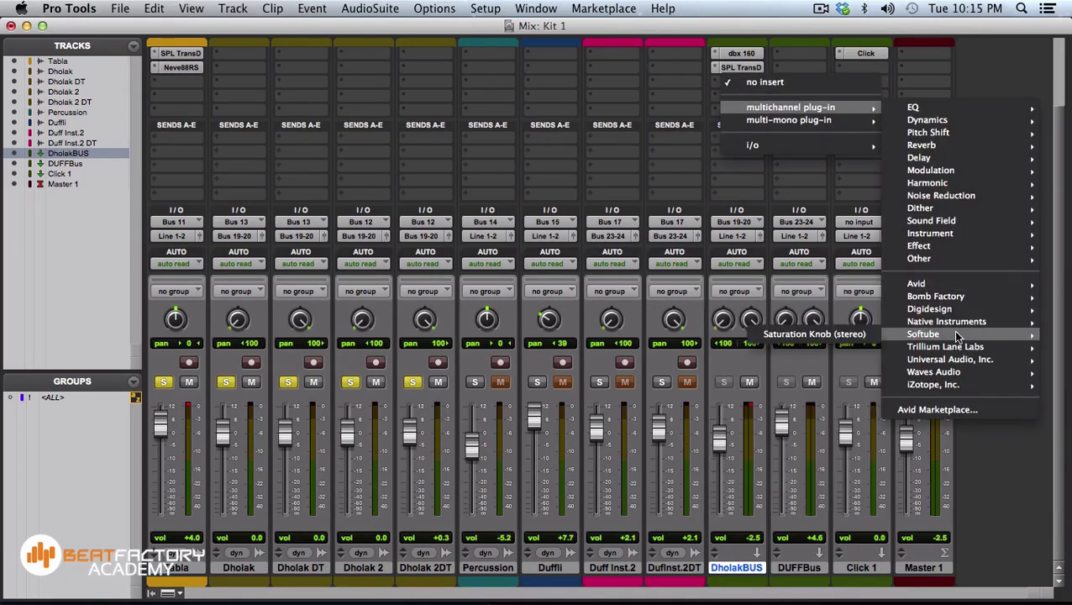
mouse_move(950, 359)
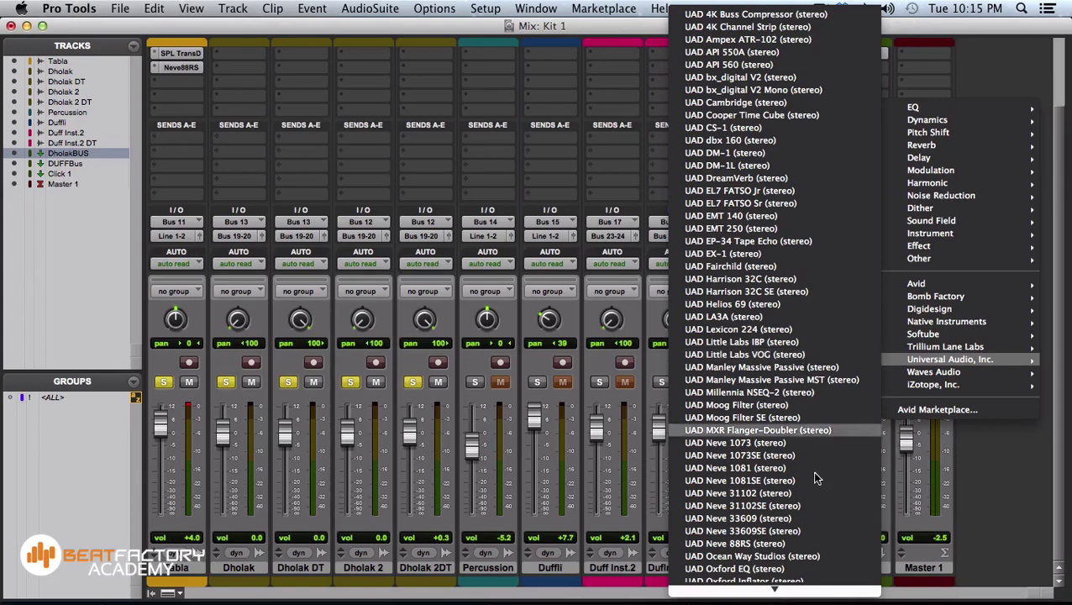
mouse_move(819, 584)
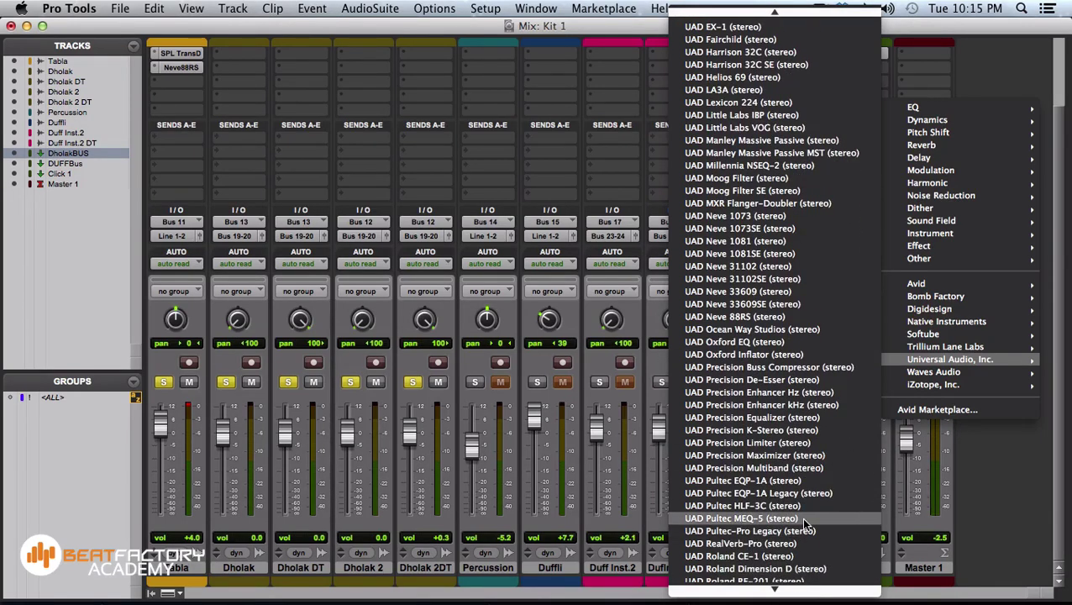
left_click(803, 493)
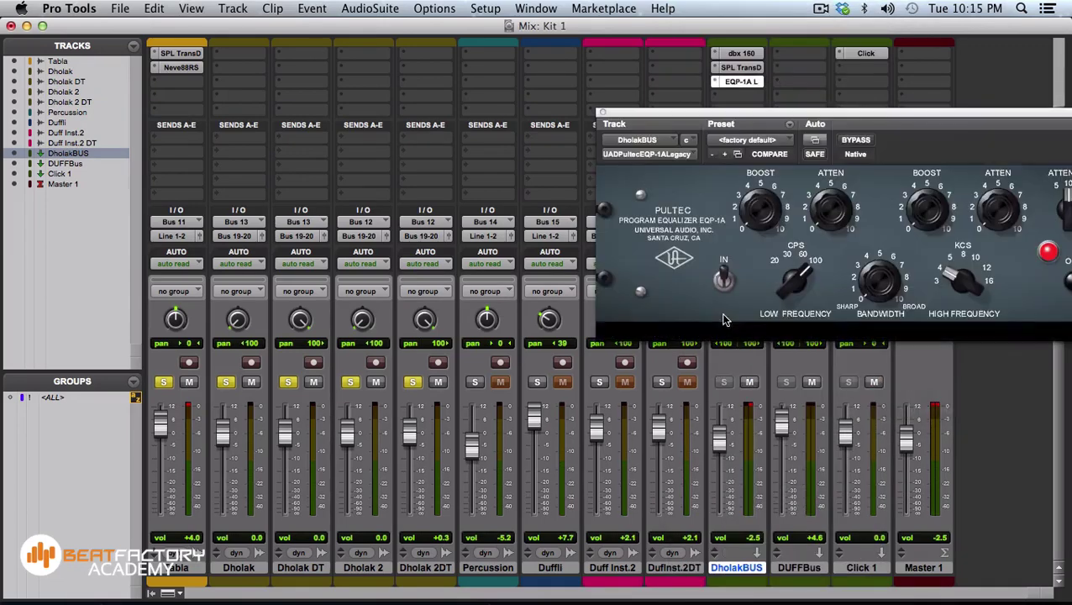
left_click_drag(736, 124, 527, 171)
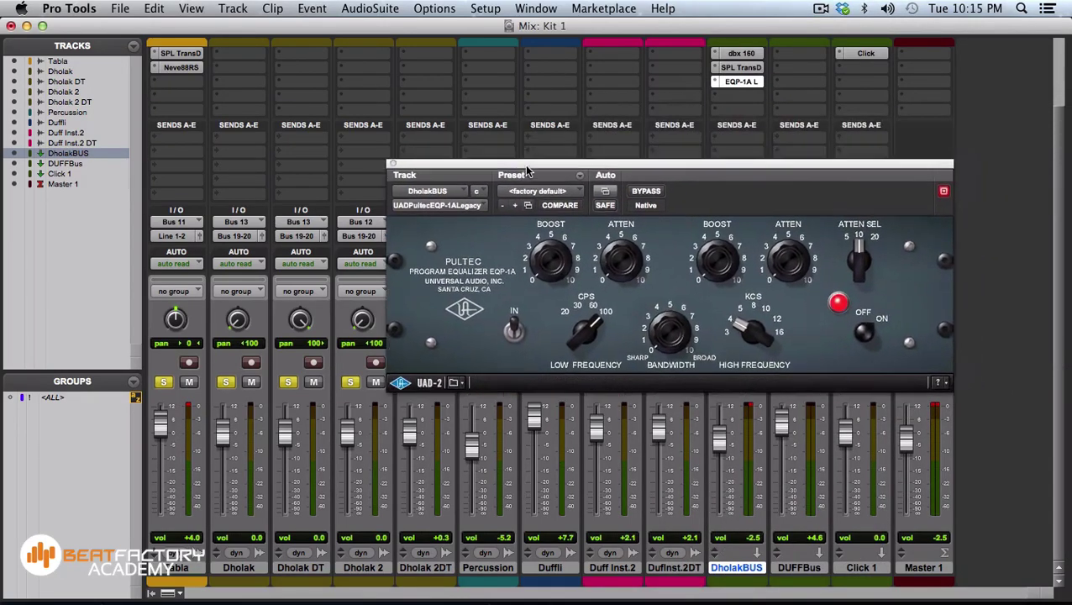
Play bars 13 to 17 and boost DholakBUS's highs on the Pultec at 12 KCS with the bandwidth set to broad
key("super+equal")
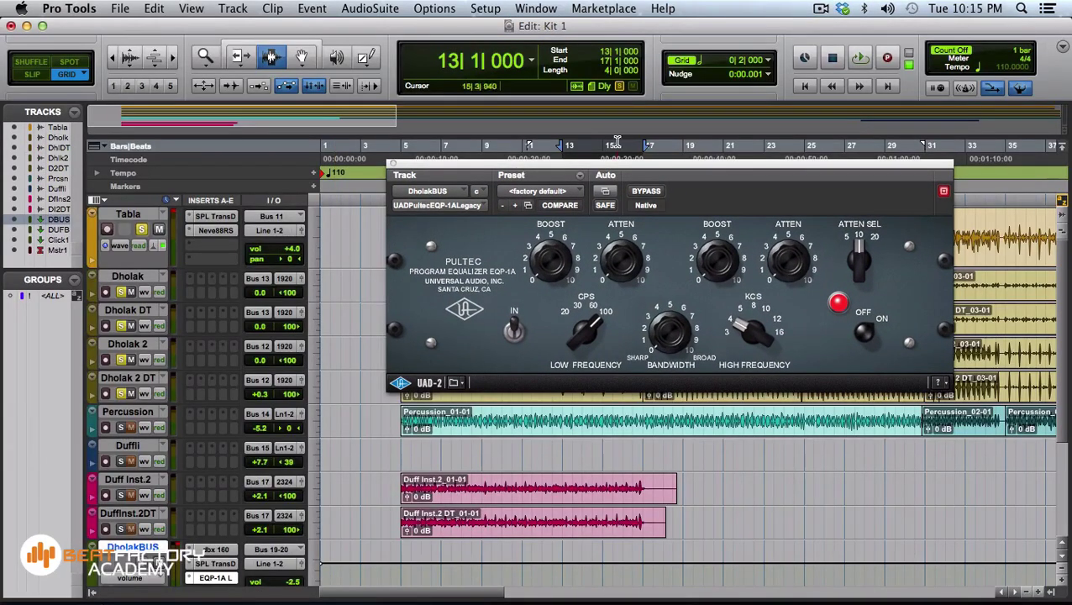
left_click_drag(587, 169, 573, 206)
key("space")
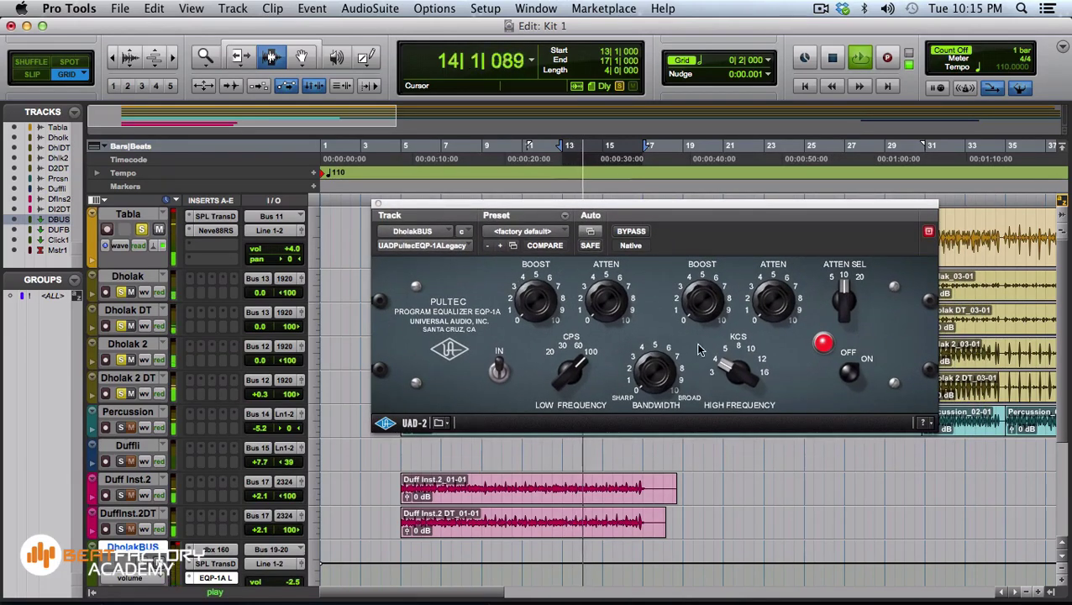
left_click_drag(737, 369, 748, 305)
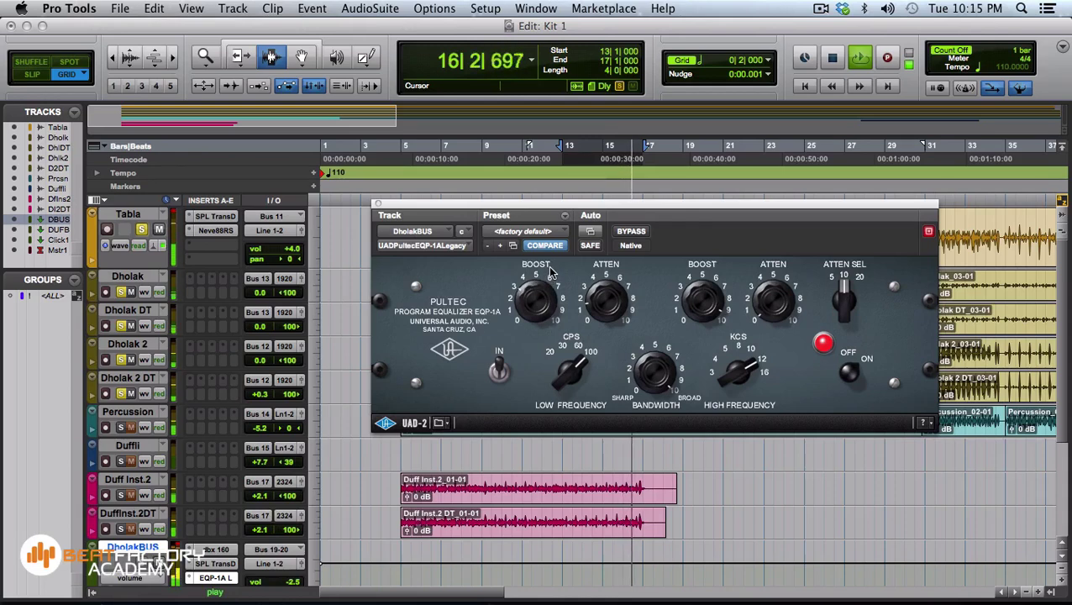
Raise the Pultec's low-frequency boost at 100 CPS on DholakBUS while auditioning bars 13 to 17, and close the plug-in
key("space")
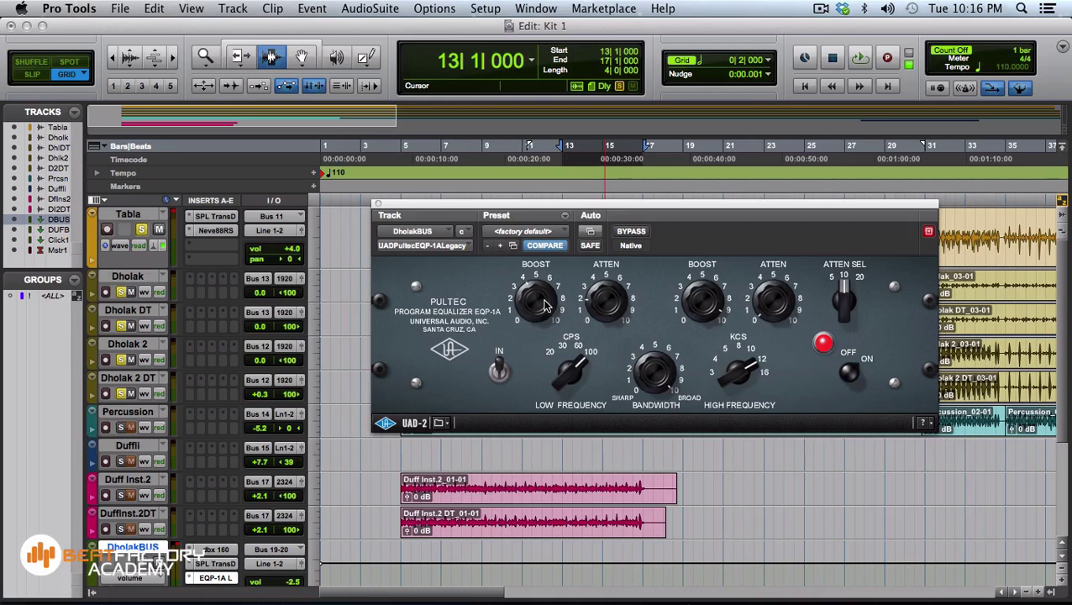
key("space")
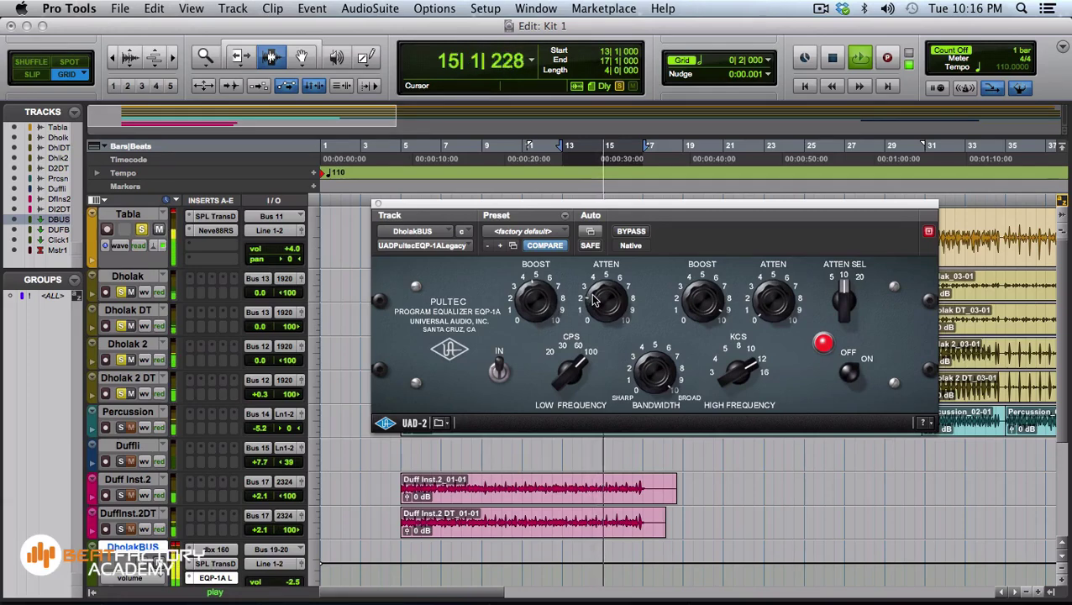
key("space")
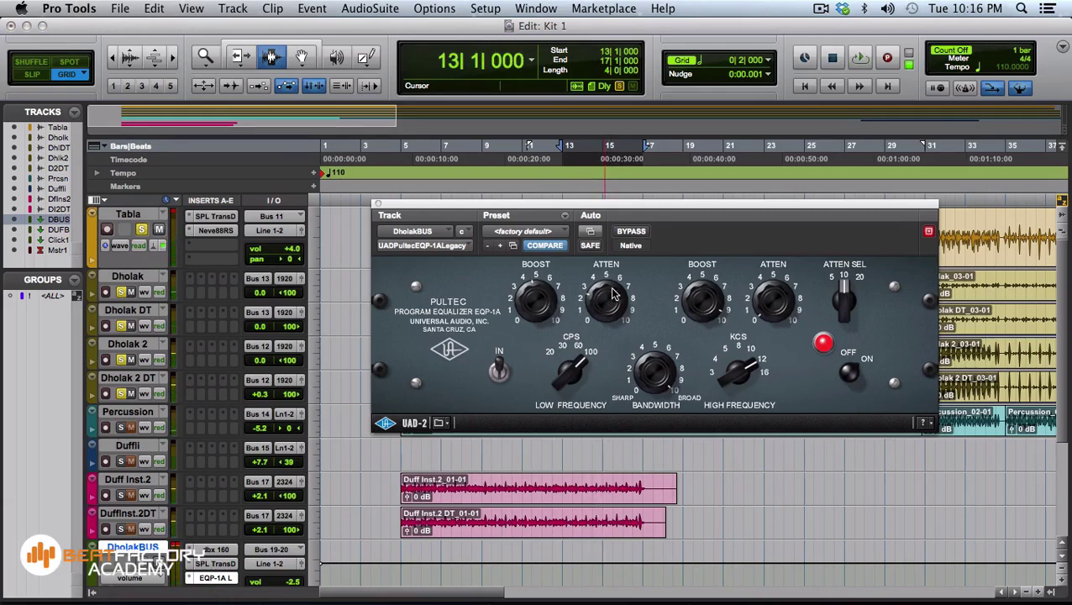
key("space")
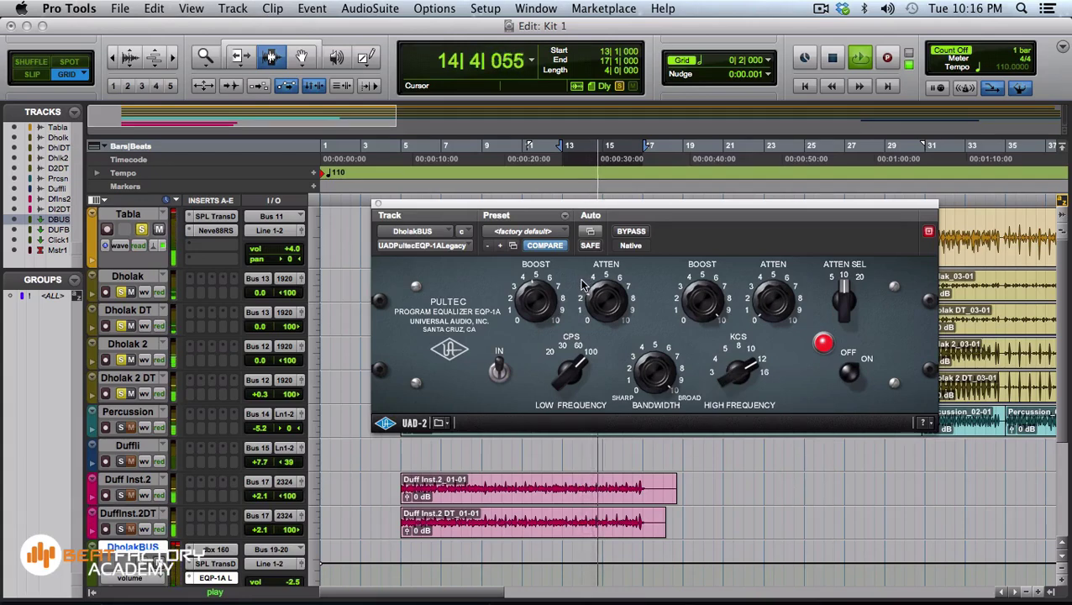
key("space")
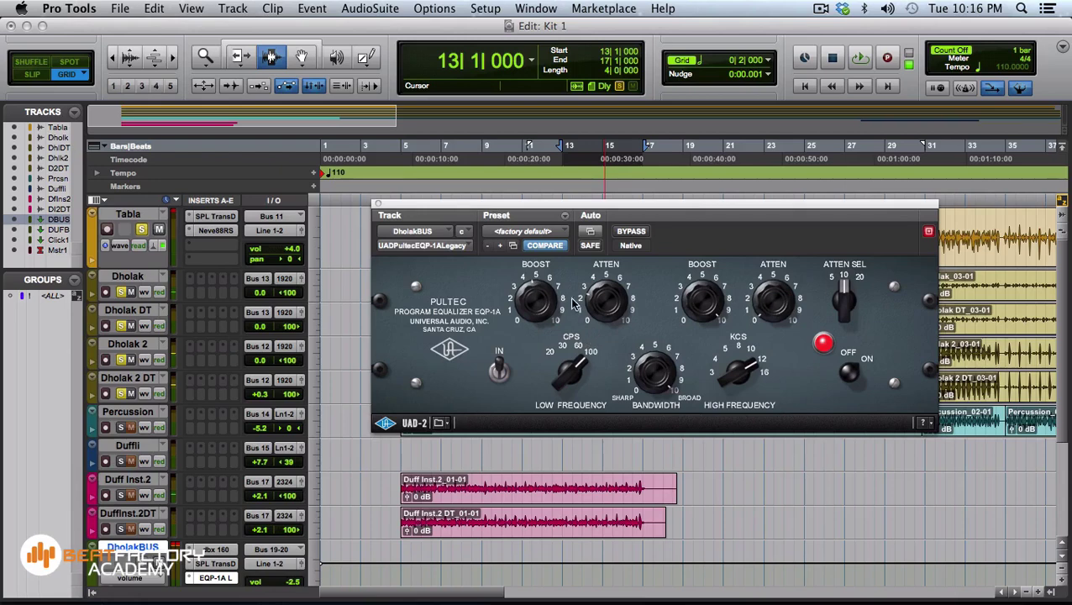
left_click(378, 205)
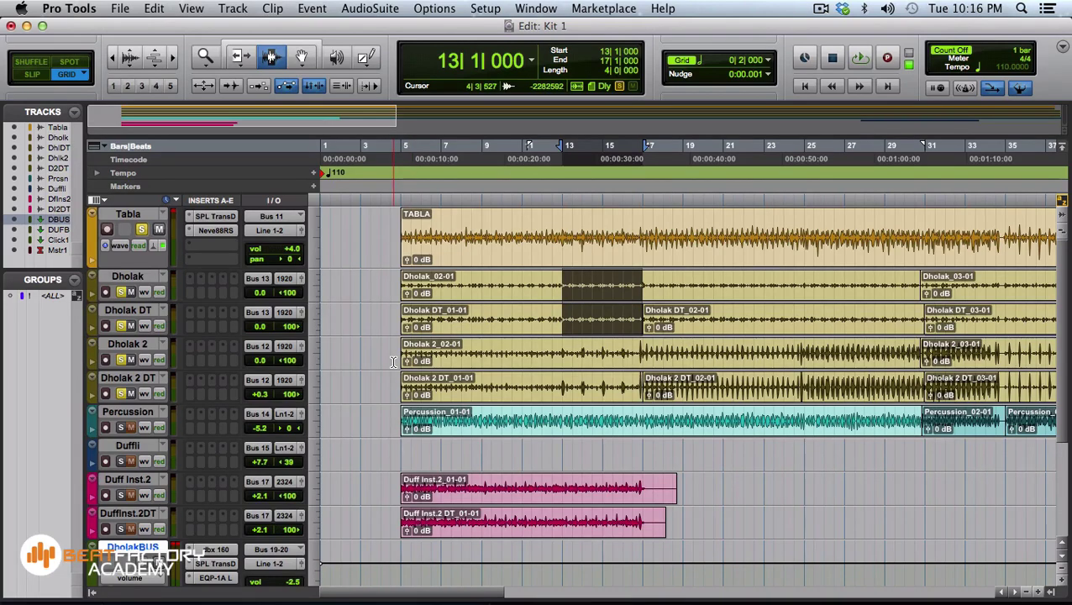
Solo Percussion in the Edit window, play bars 13 to 17 and raise its fader to -0.6 dB in the Mix window
scroll(420, 386, "down", 3)
scroll(463, 426, "up", 3)
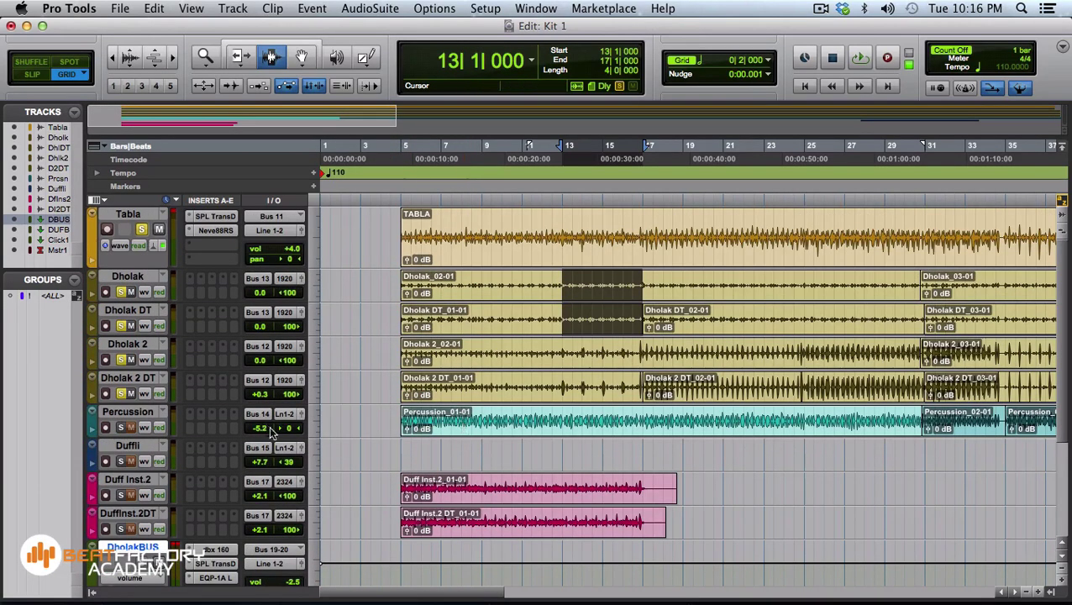
left_click(129, 411)
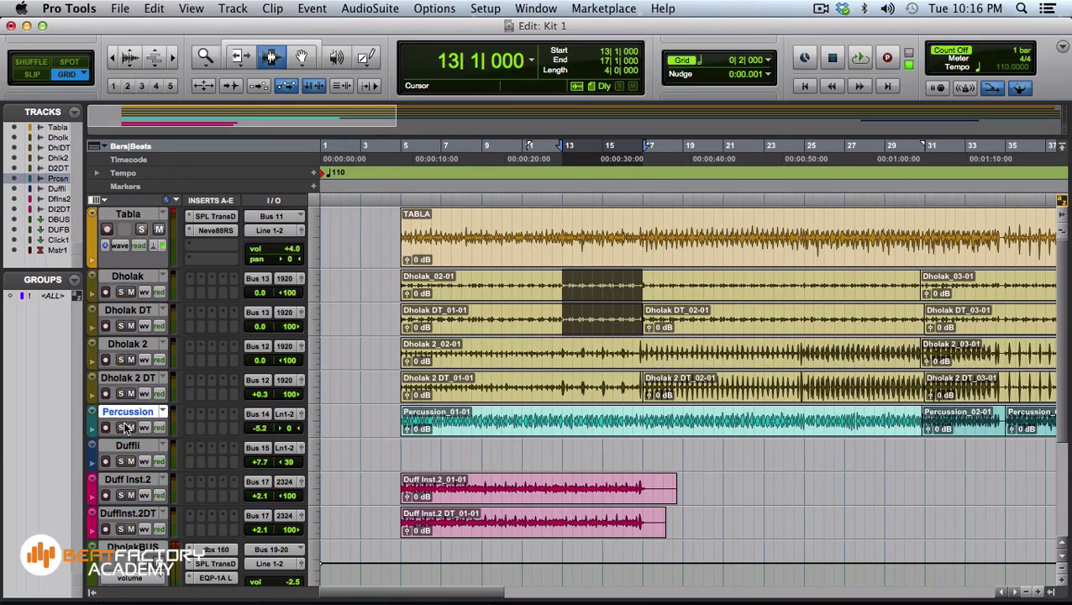
left_click(122, 428)
key("space")
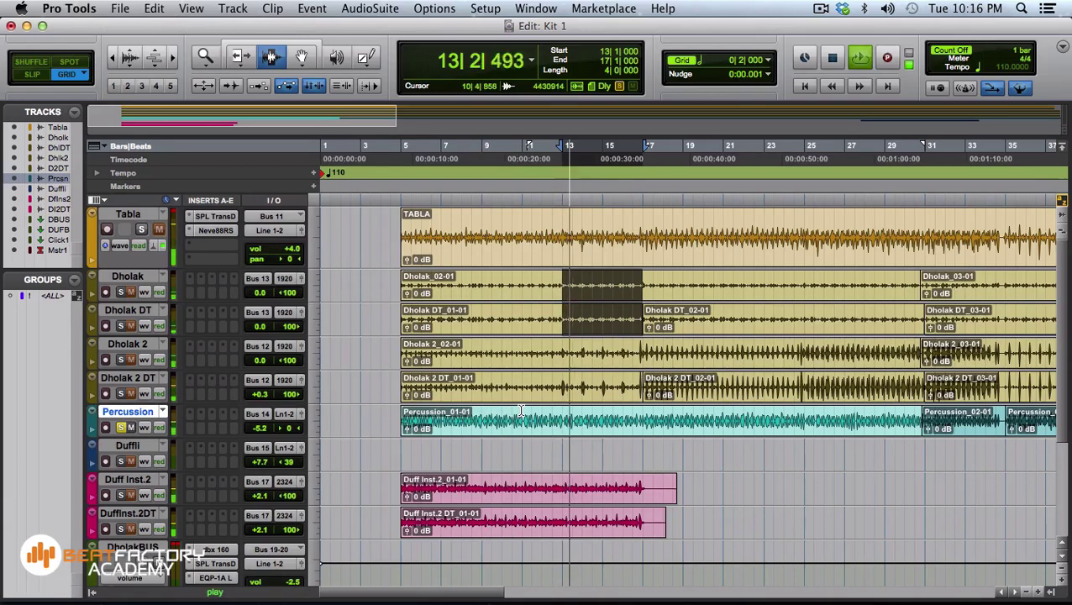
key("super+equal")
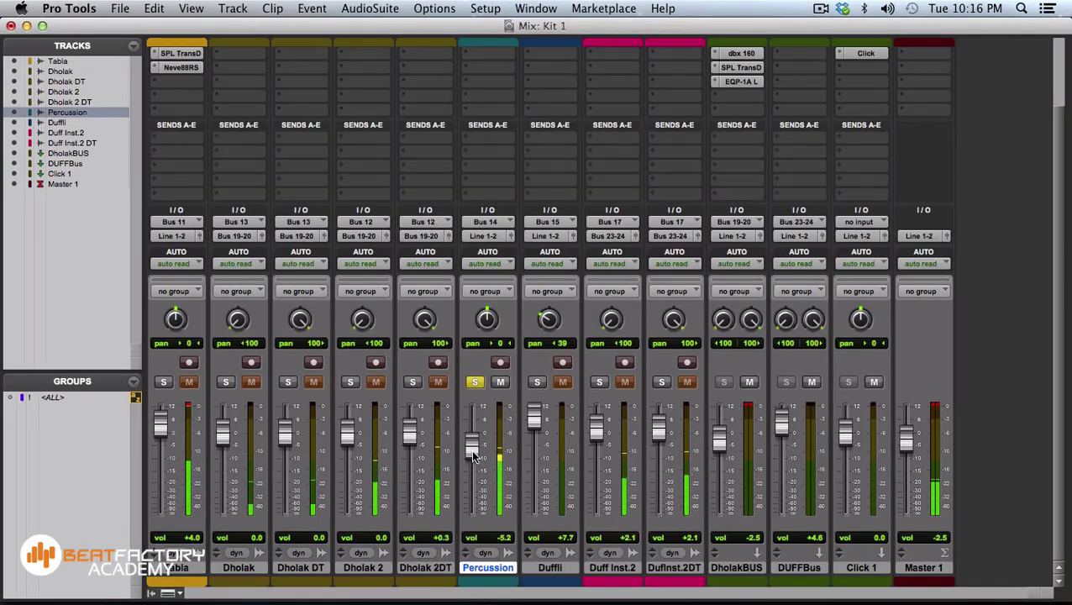
mouse_move(472, 452)
left_mouse_down()
mouse_move(470, 429)
mouse_move(471, 442)
left_mouse_up()
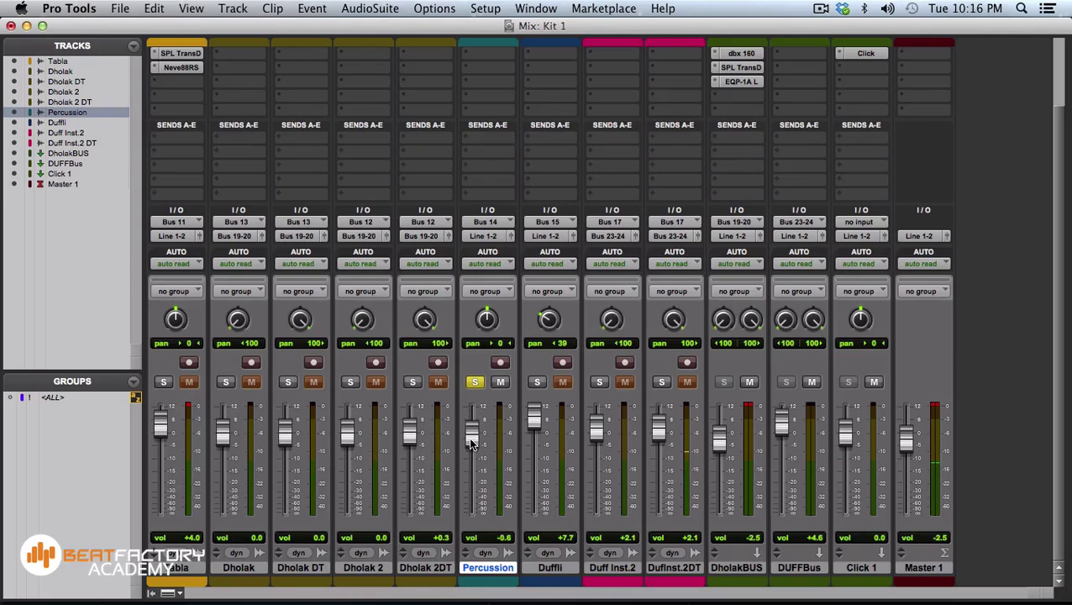
Insert the mono UAD Neve 88RS in Percussion's first insert slot and place its window fully in view
scroll(494, 224, "up", 3)
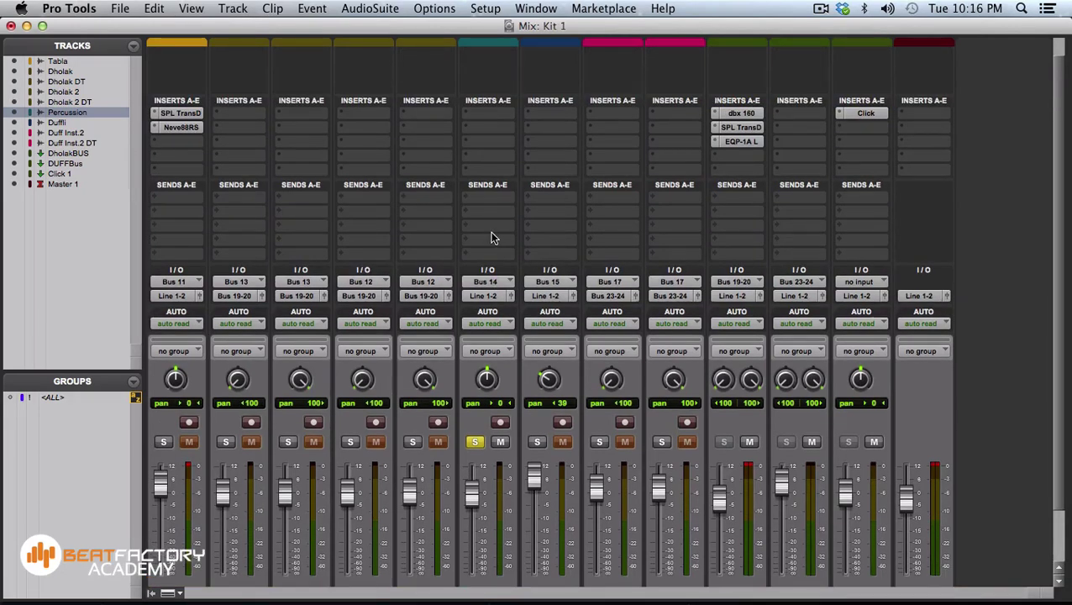
left_click(491, 112)
mouse_move(514, 165)
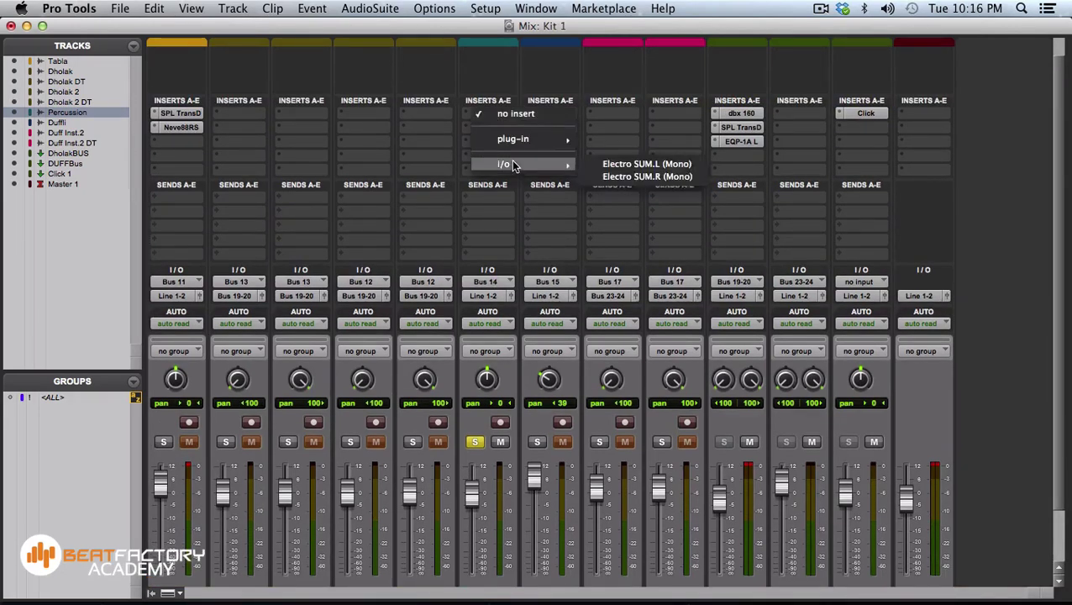
mouse_move(521, 143)
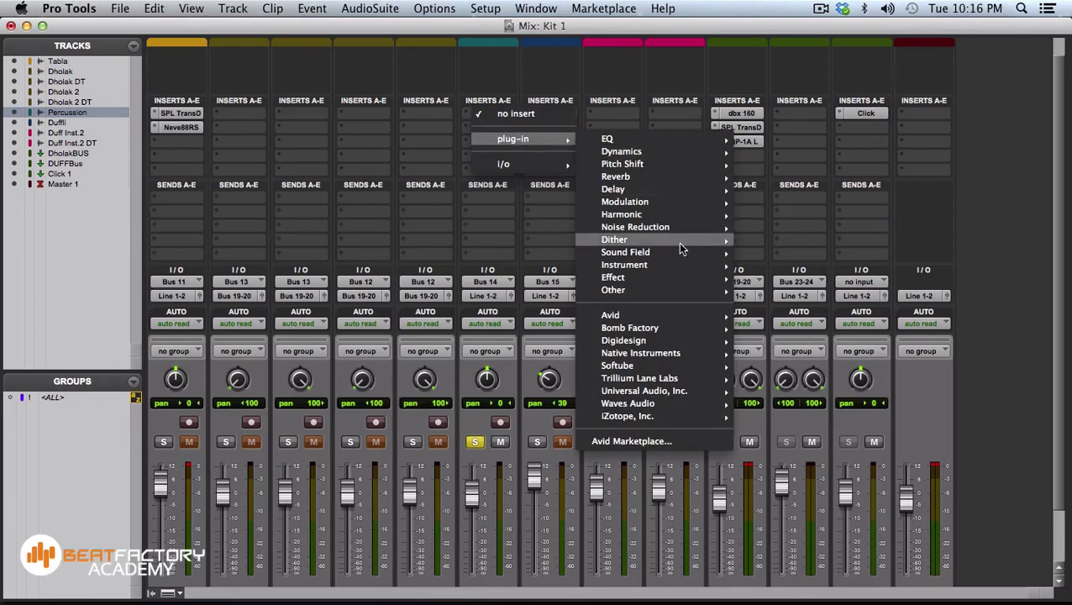
mouse_move(685, 392)
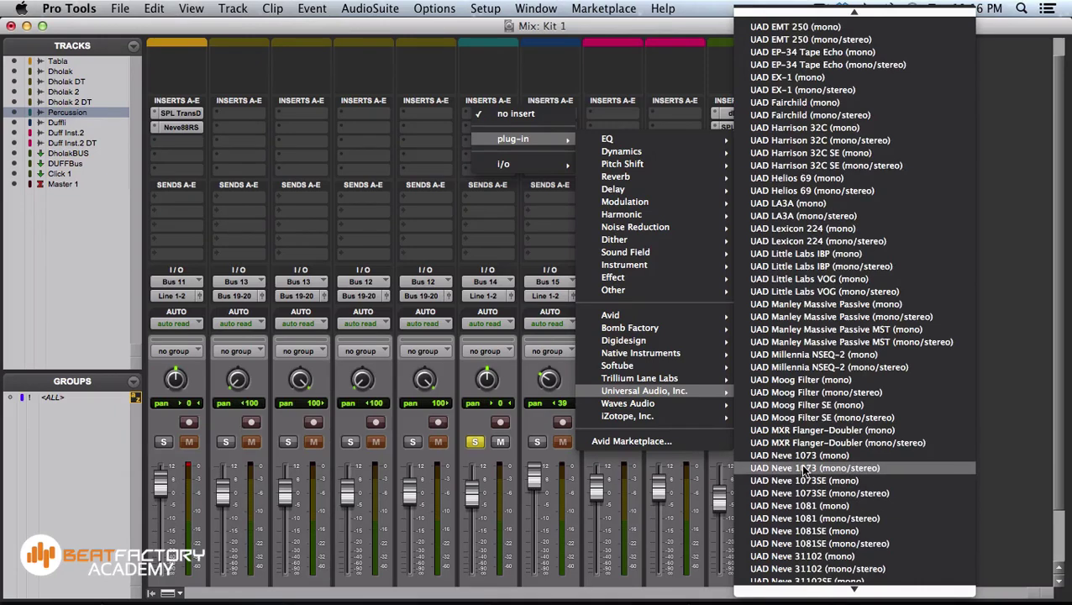
scroll(807, 537, "down", 4)
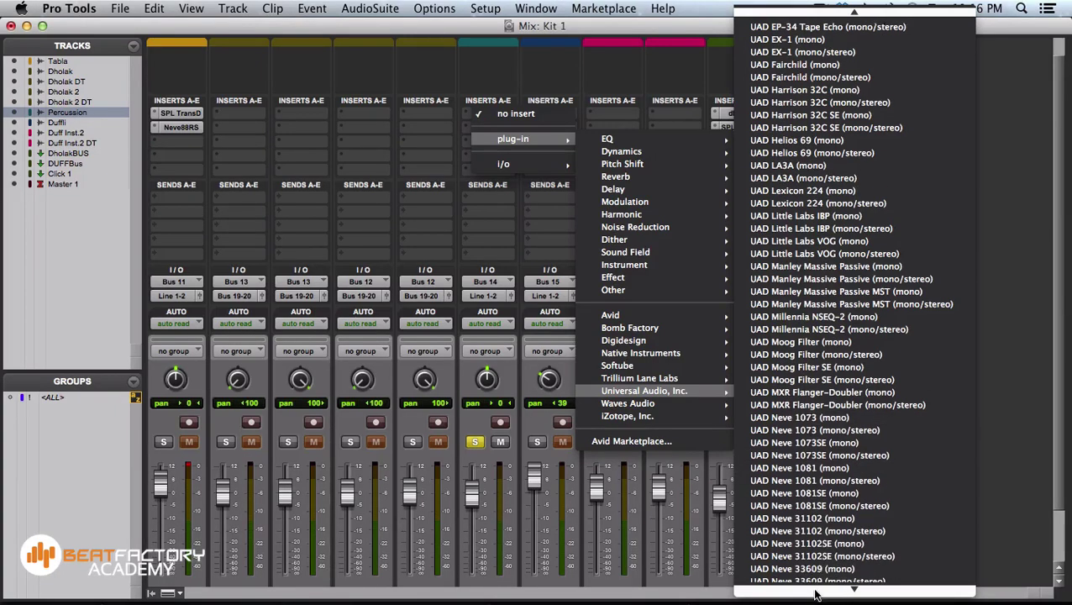
left_click(810, 517)
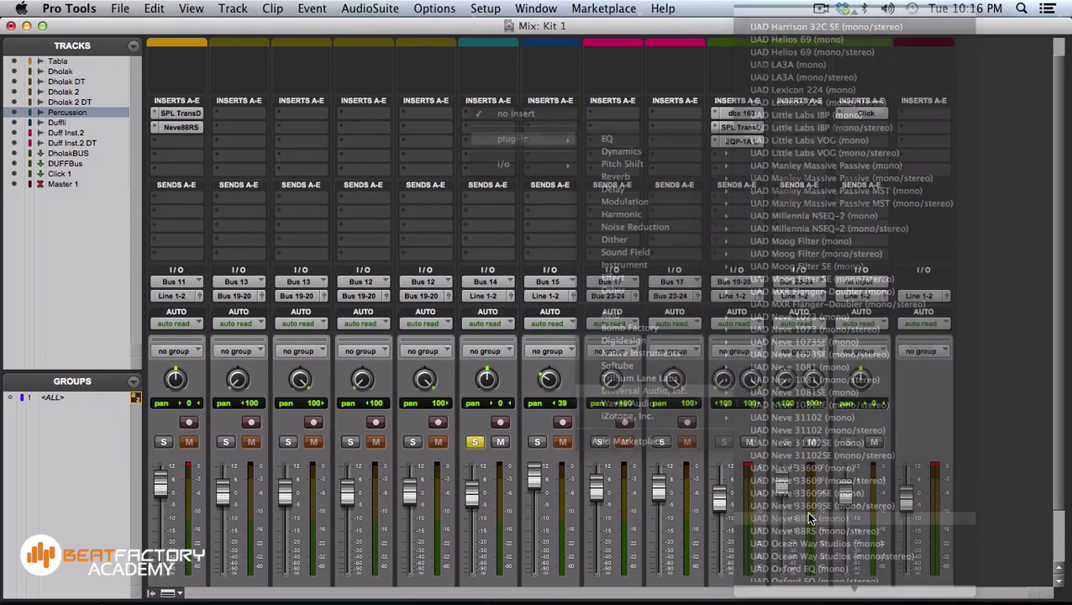
left_click_drag(590, 213, 712, 74)
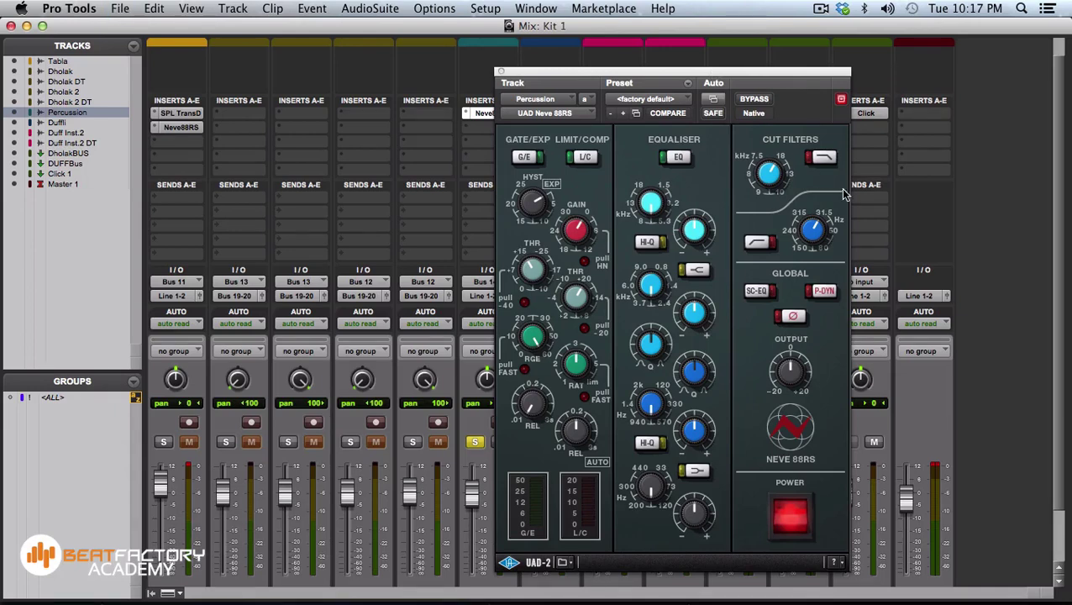
Engage the Neve 88RS low-cut filter on Percussion and raise its frequency, comparing it on and off over bars 13 to 17
left_click(763, 243)
key("super+equal")
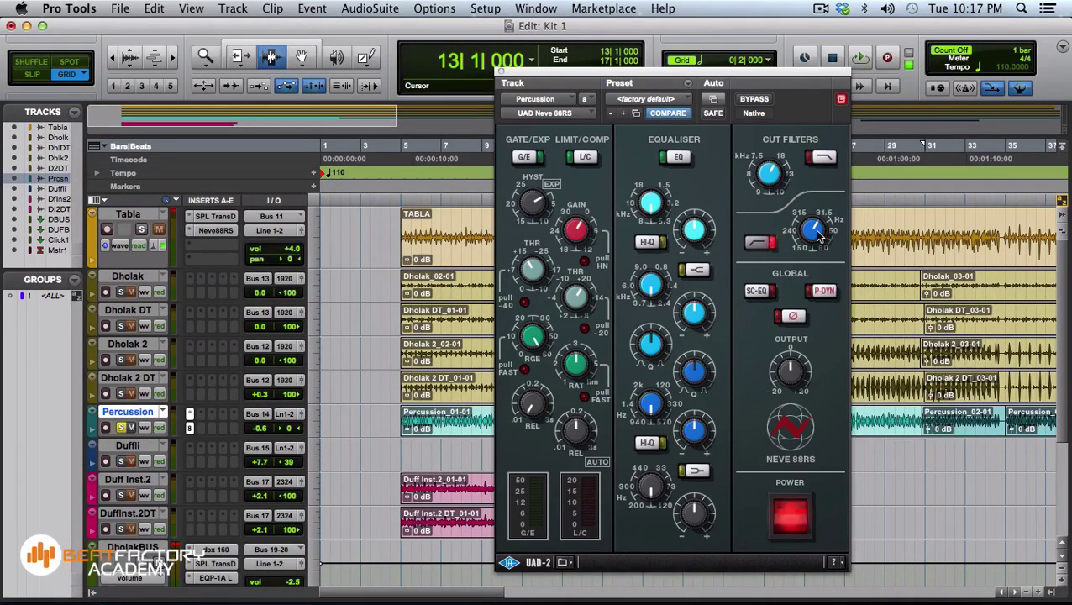
left_click(823, 159)
key("space")
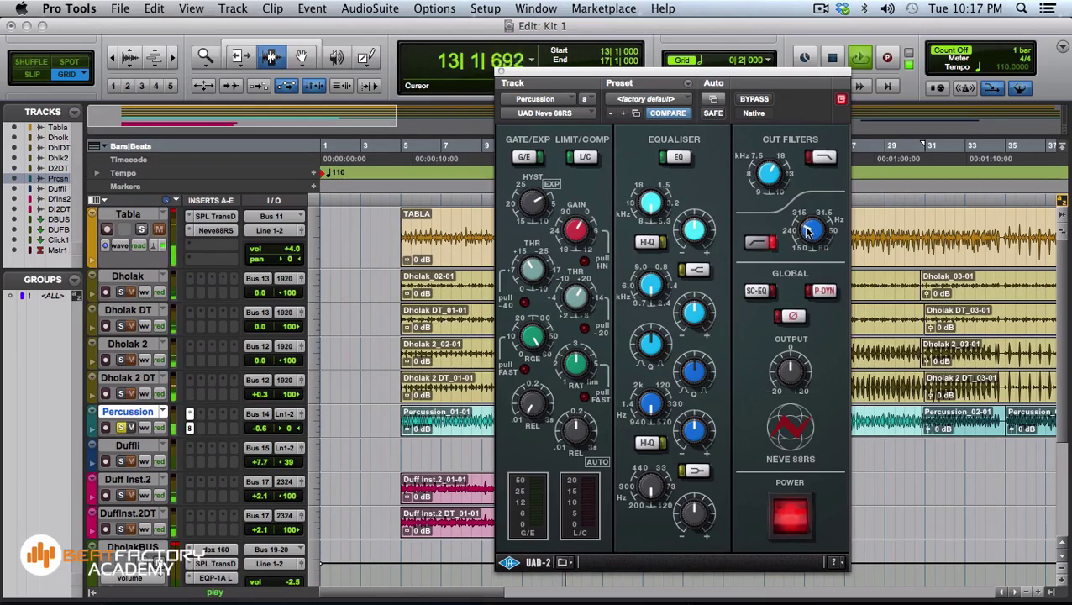
left_click(766, 242)
left_click(766, 242)
key("space")
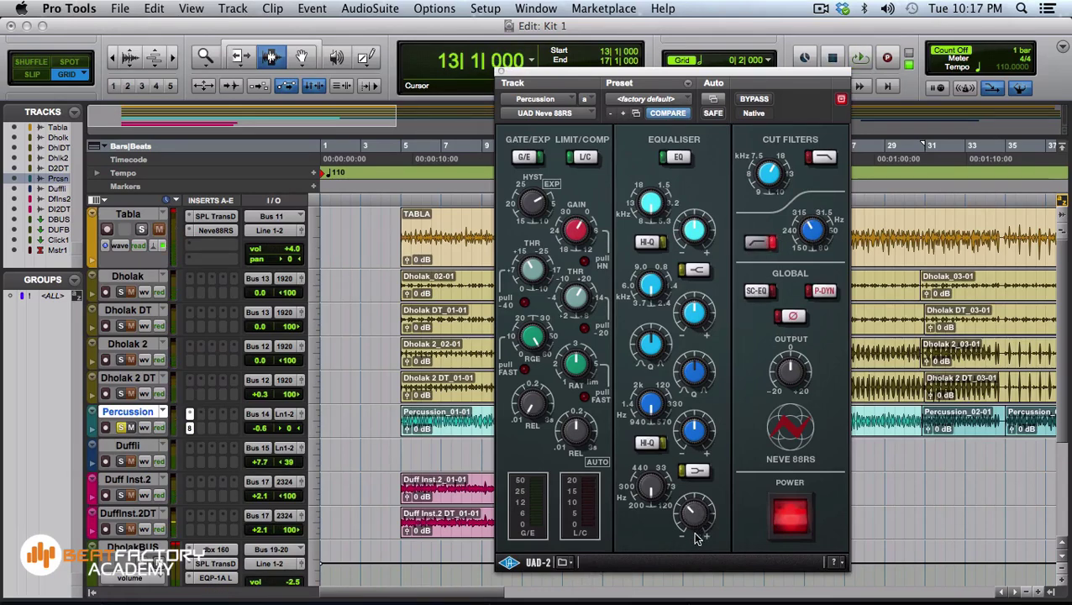
Cut Percussion's low band with the equaliser on, and set the compressor's gain, threshold, ratio and release while auditioning bars 13 to 17
left_click_drag(694, 539, 695, 550)
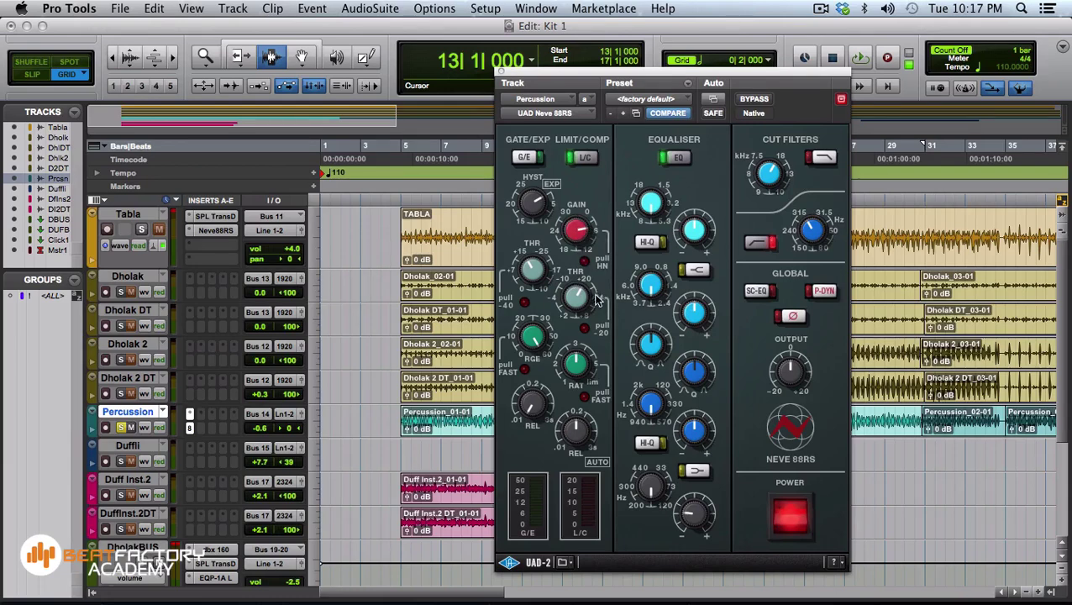
key("space")
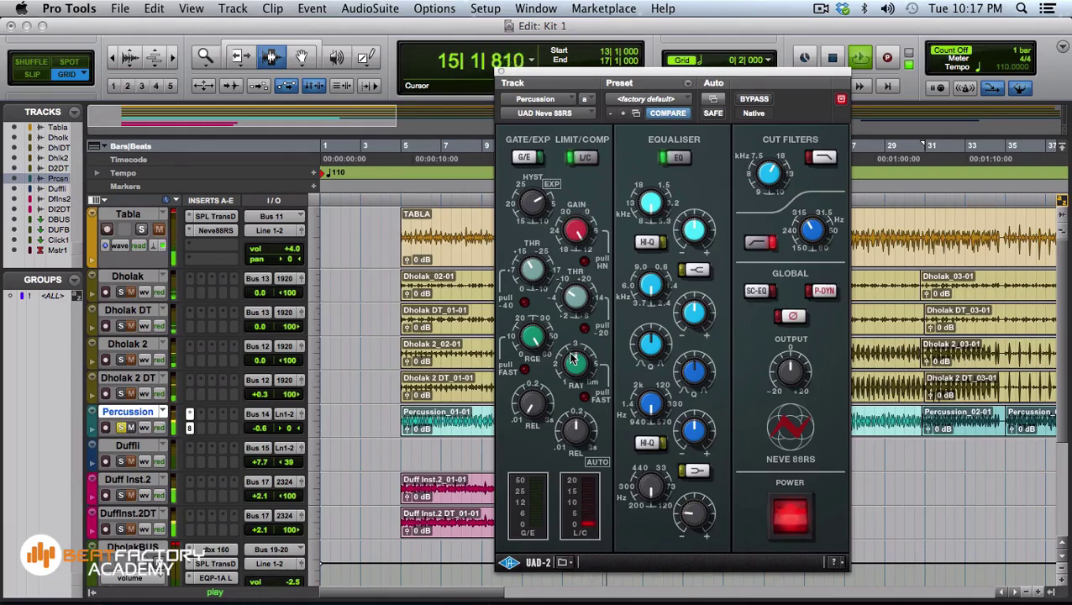
key("space")
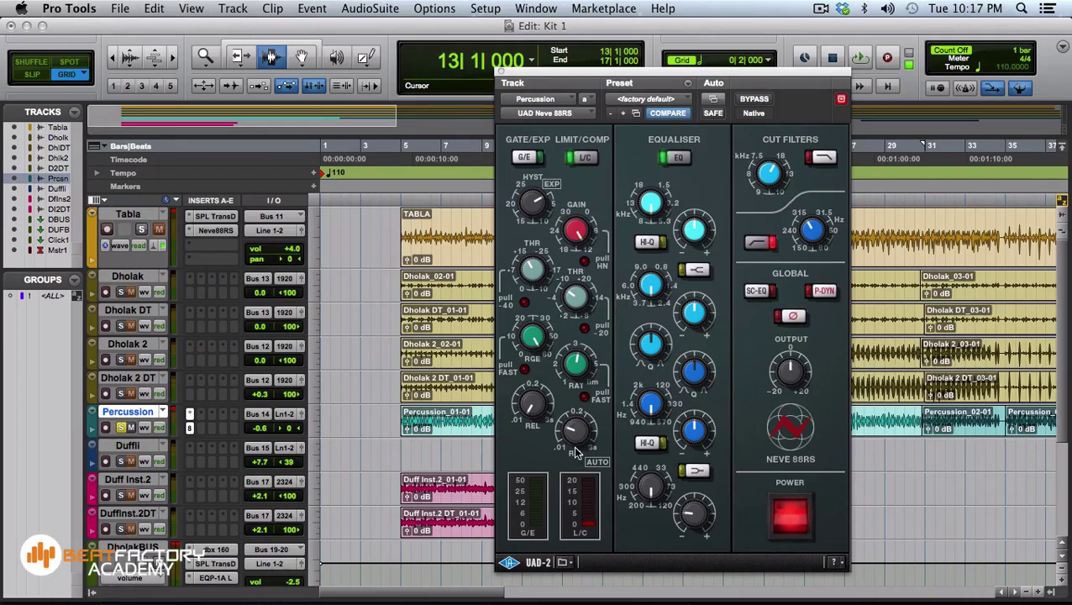
Play bars 13 to 17, cut Percussion's low mids with HI-Q engaged and boost its high band on the Neve 88RS
key("space")
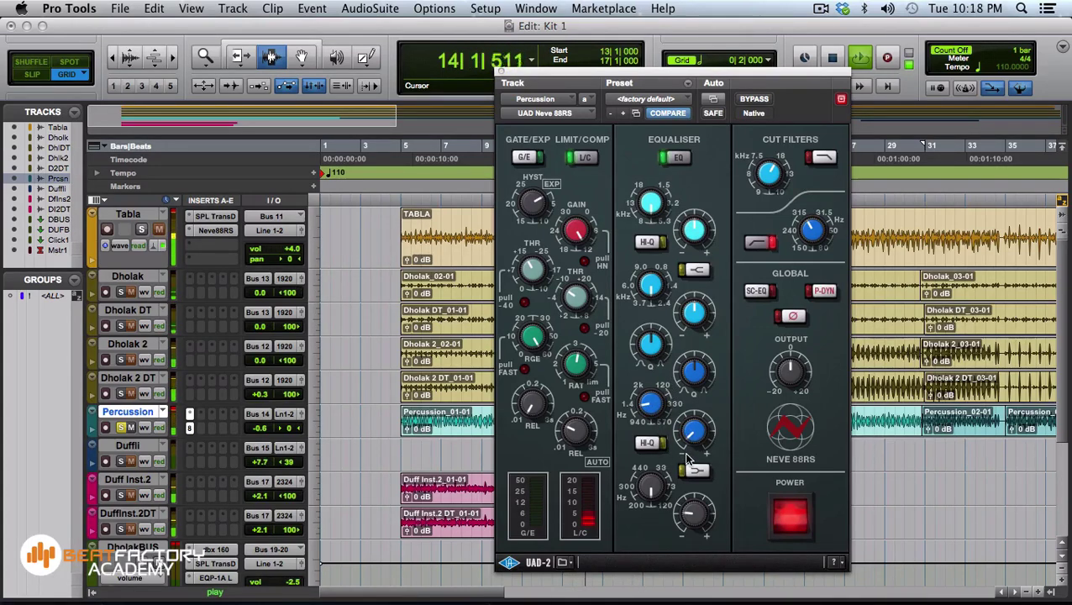
left_click(662, 444)
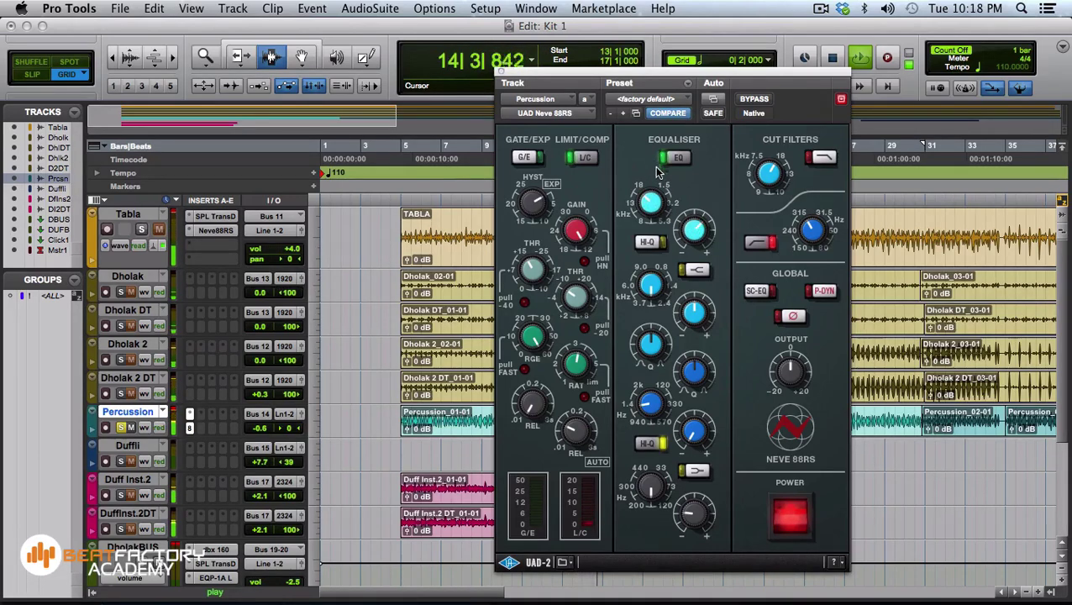
left_click_drag(690, 220, 700, 229)
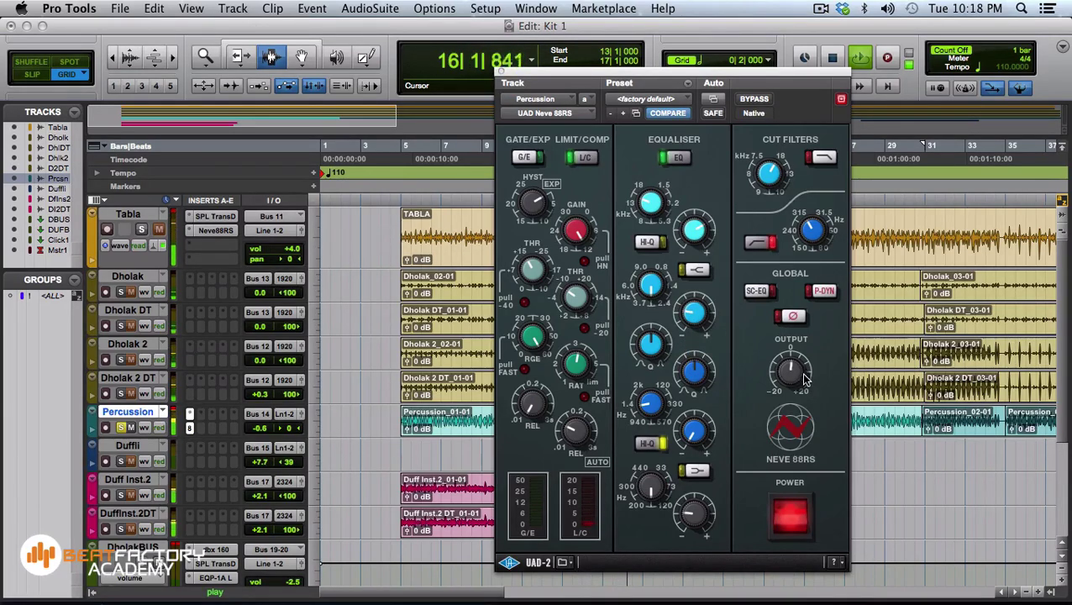
Compare Percussion with the Neve 88RS powered off and on over bars 13 to 17, and close the plug-in
left_click(789, 521)
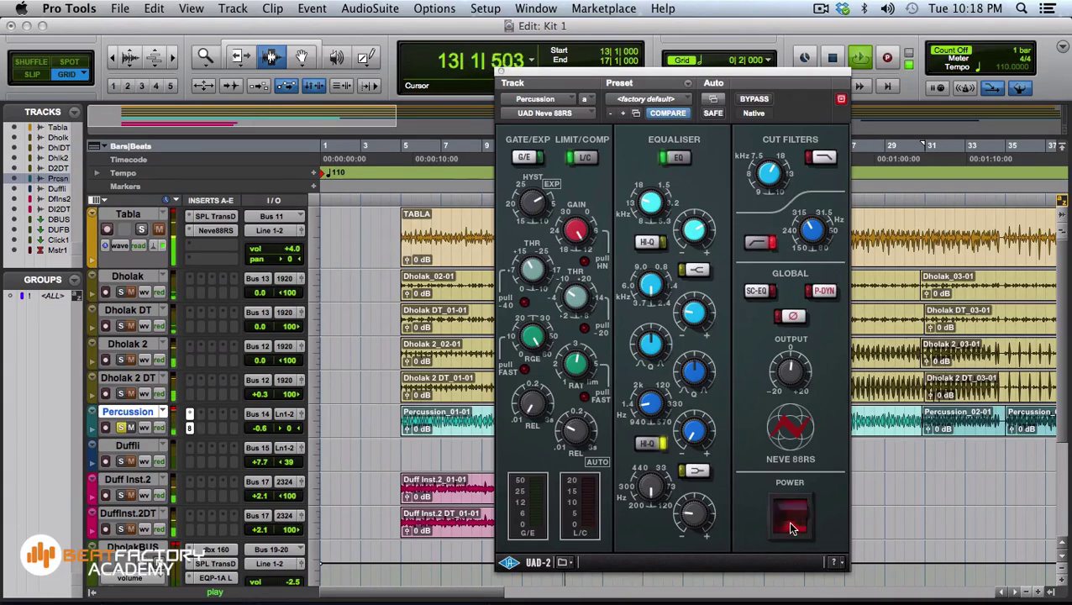
left_click(793, 521)
key("space")
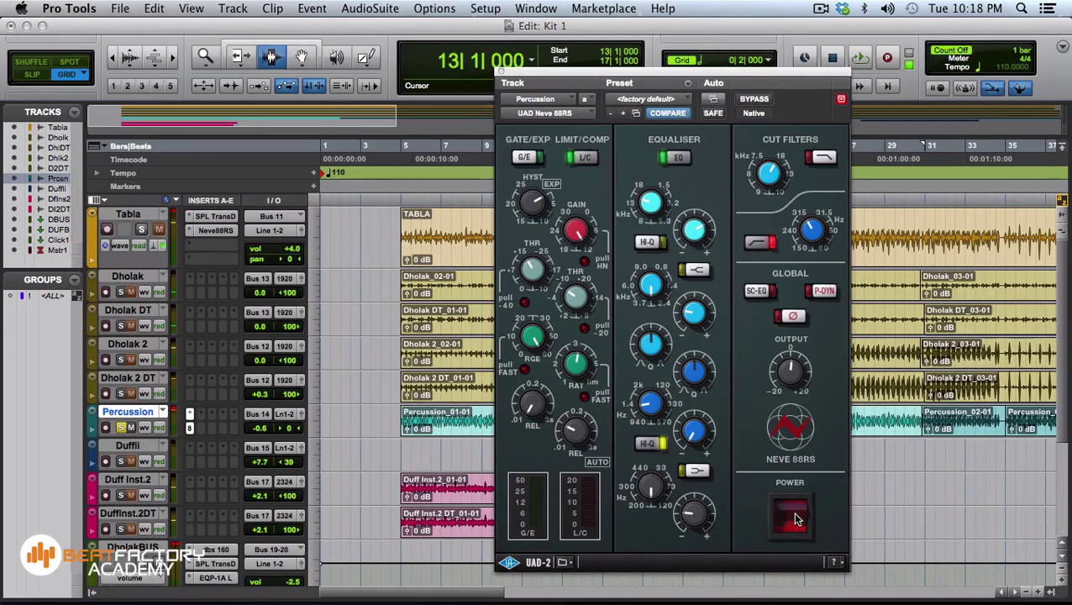
key("space")
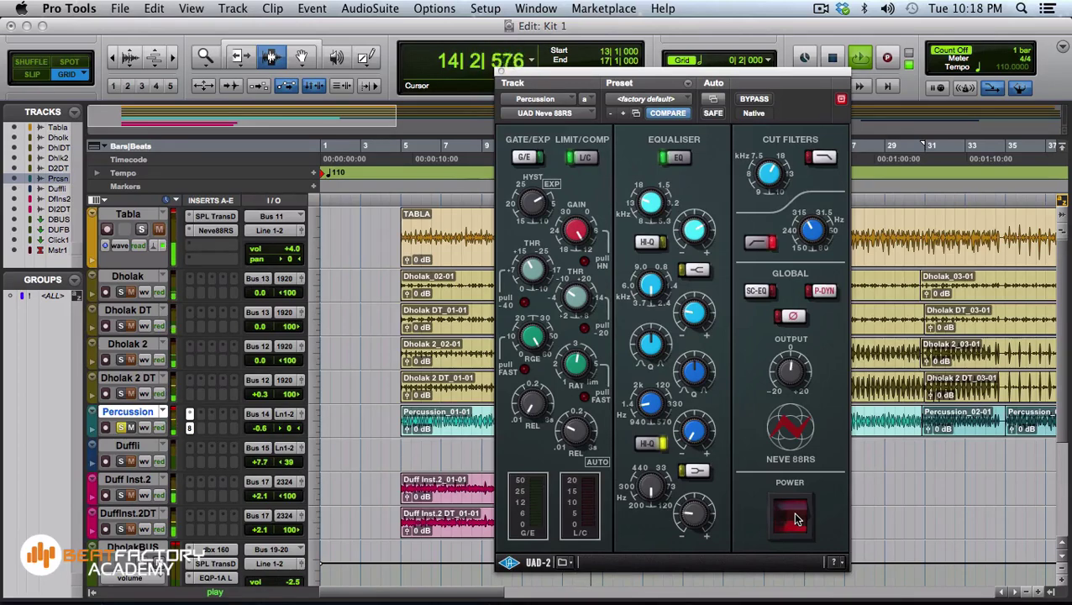
left_click(794, 516)
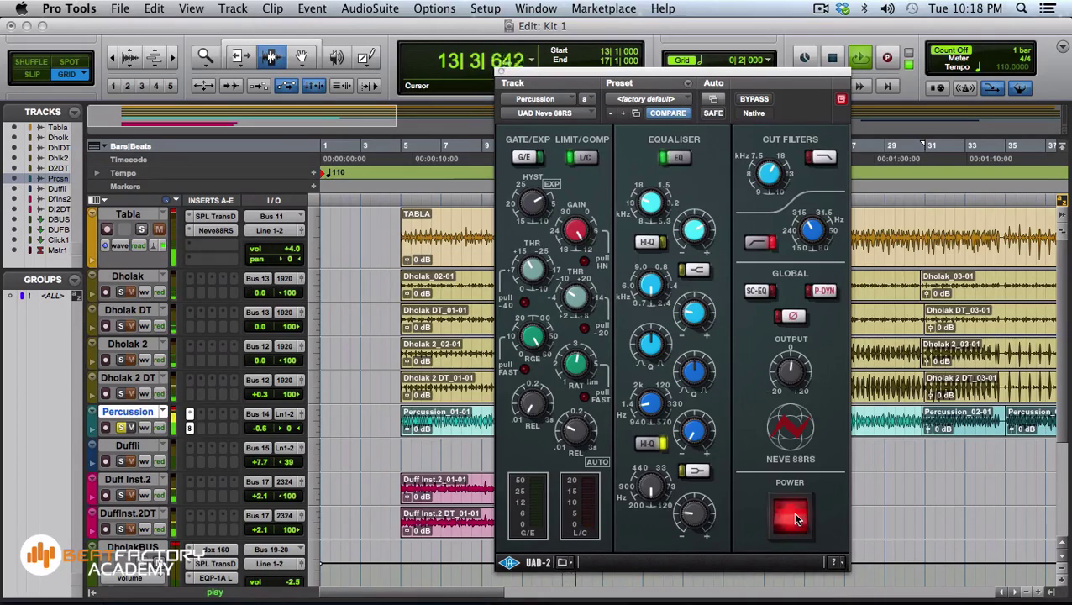
key("space")
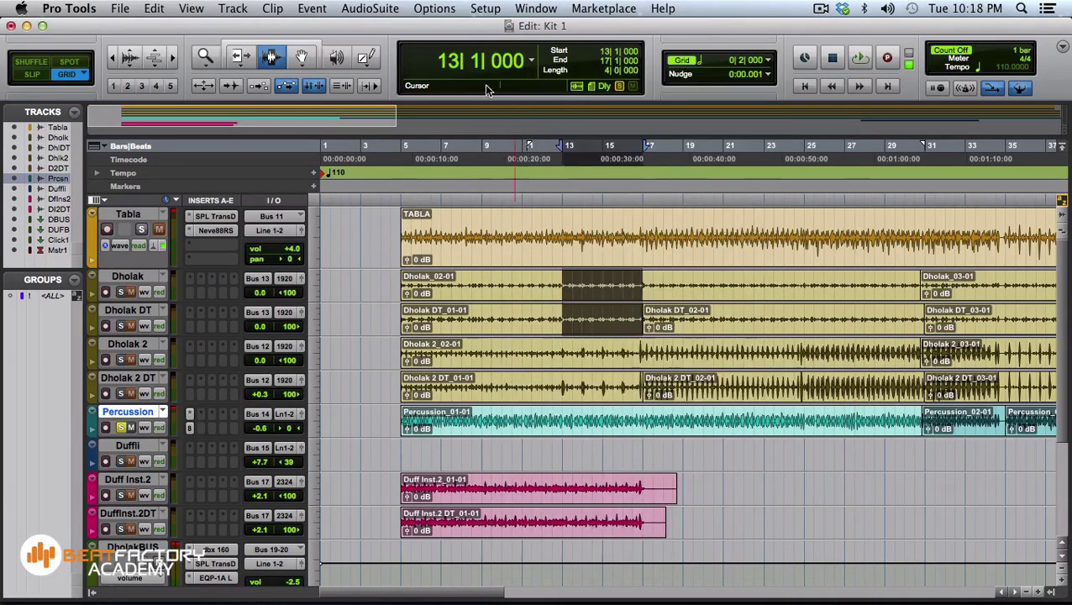
left_click(502, 73)
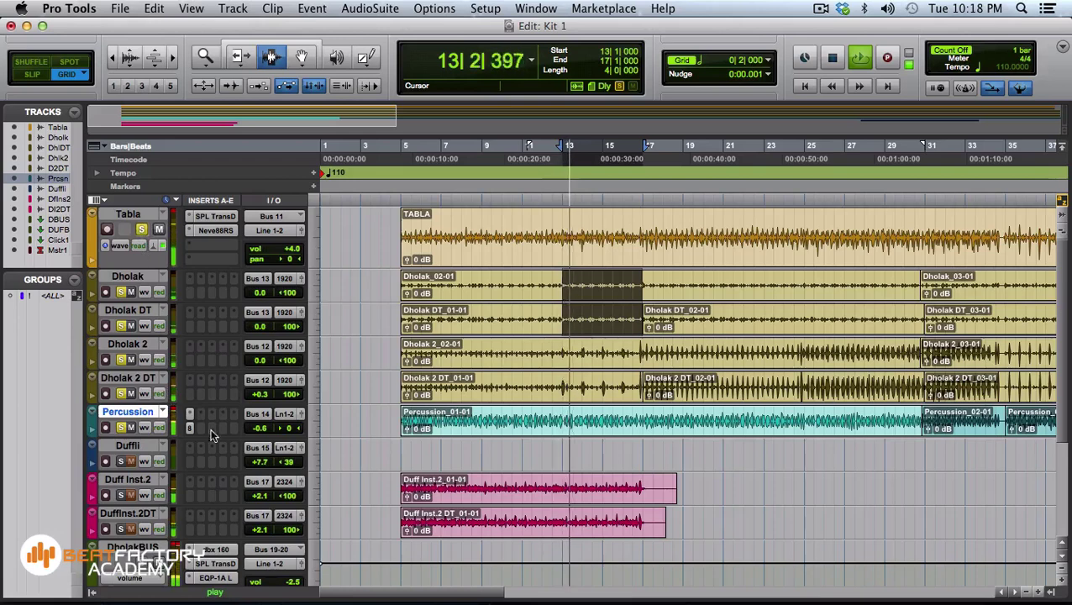
Reset Percussion's volume to 0.0 dB while playing it with the soloed Tabla and Dholak tracks, and stop playback
left_click(255, 428, "alt")
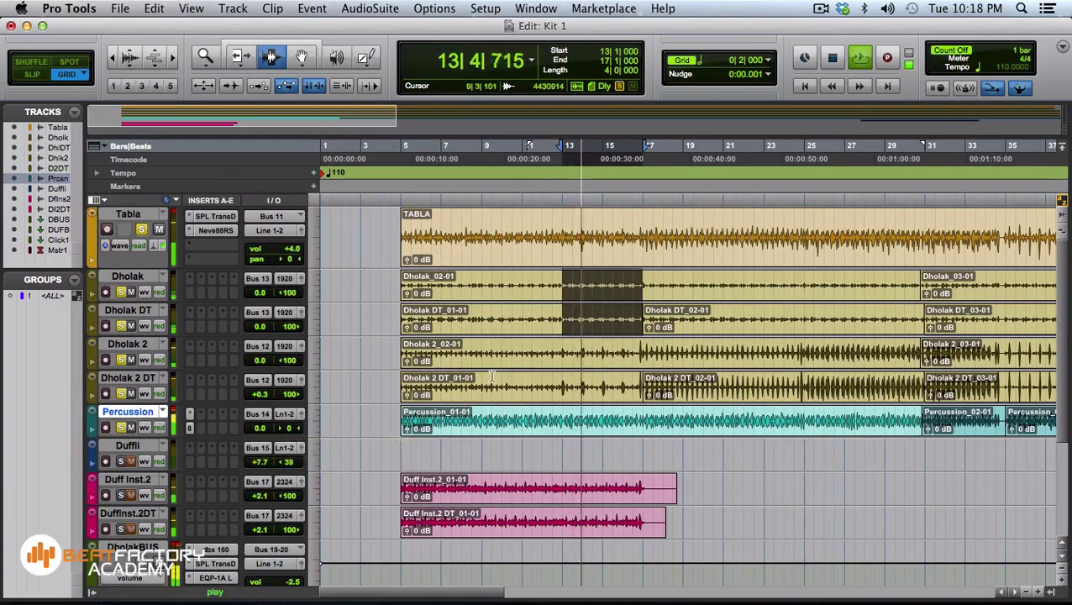
key("space")
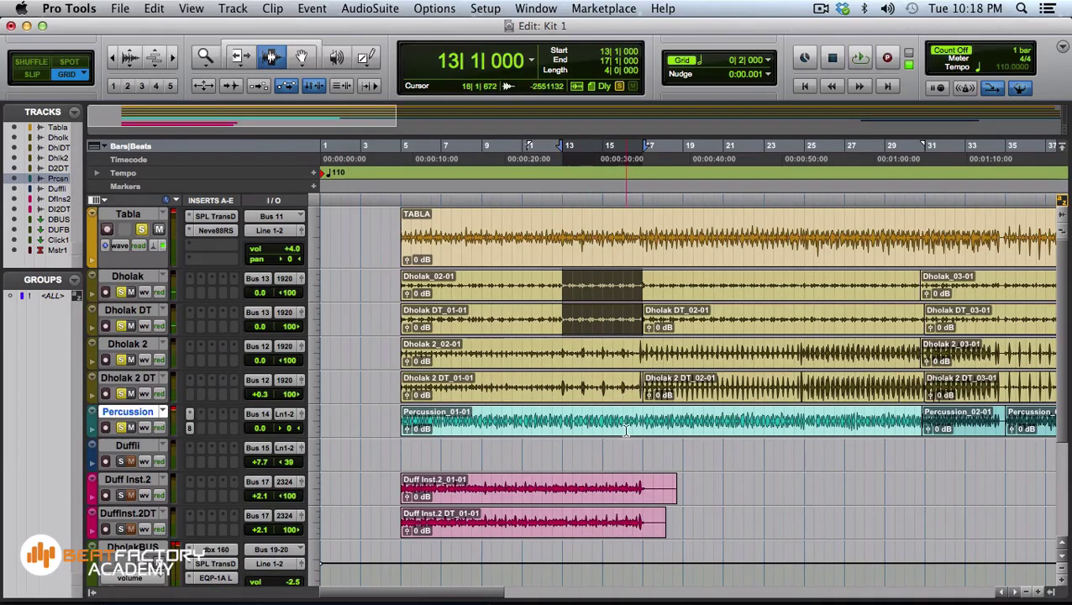
Select bars 13 to 17 across the Duff Inst.2 and DuffInst.2DT tracks
scroll(605, 431, "down", 3)
scroll(578, 430, "up", 2)
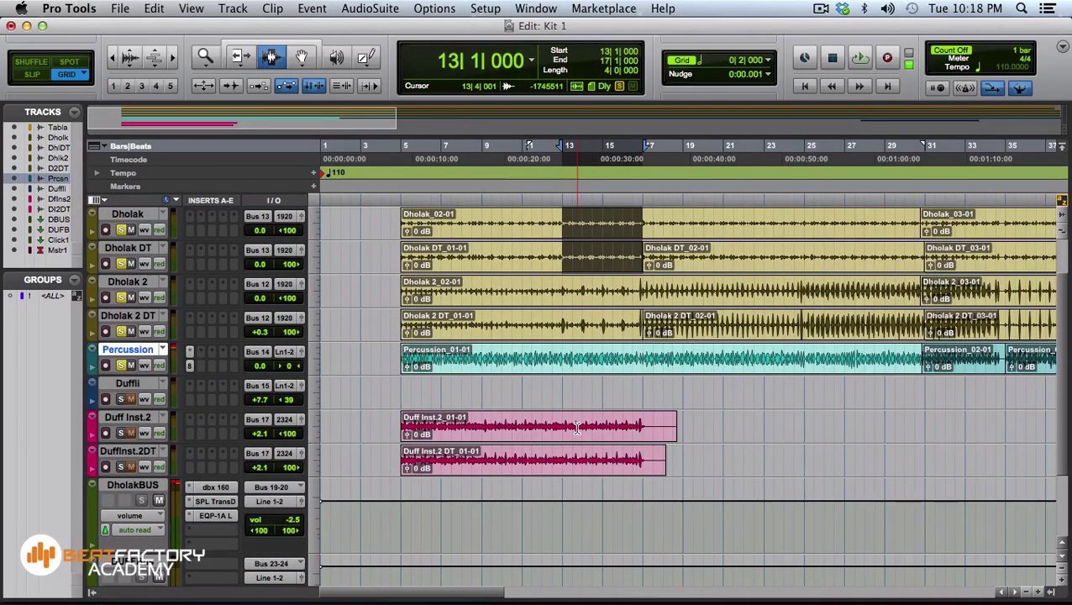
scroll(578, 428, "up", 1)
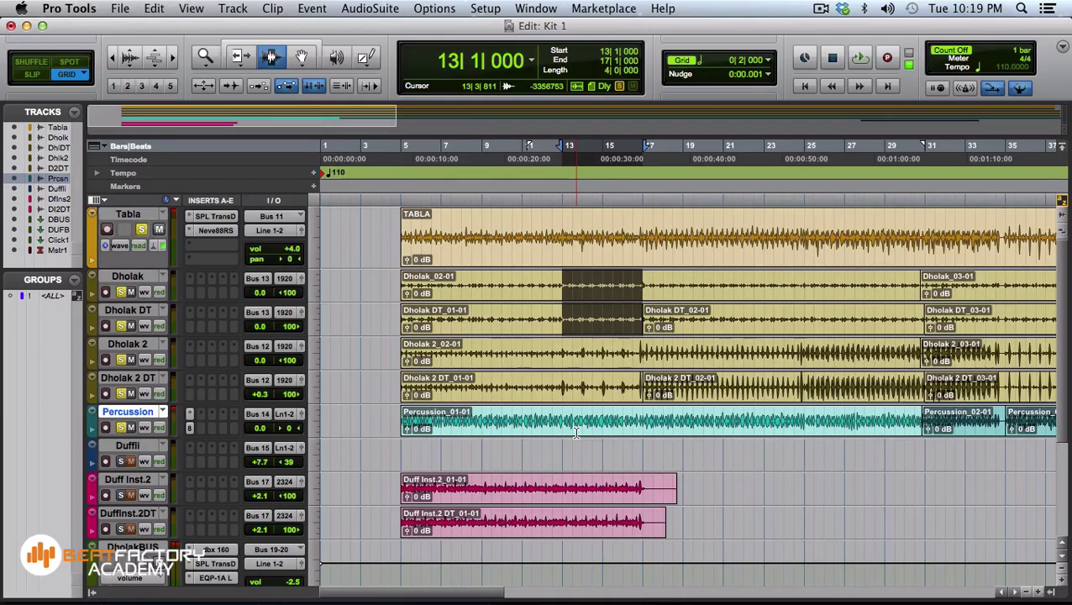
left_click_drag(563, 489, 643, 517)
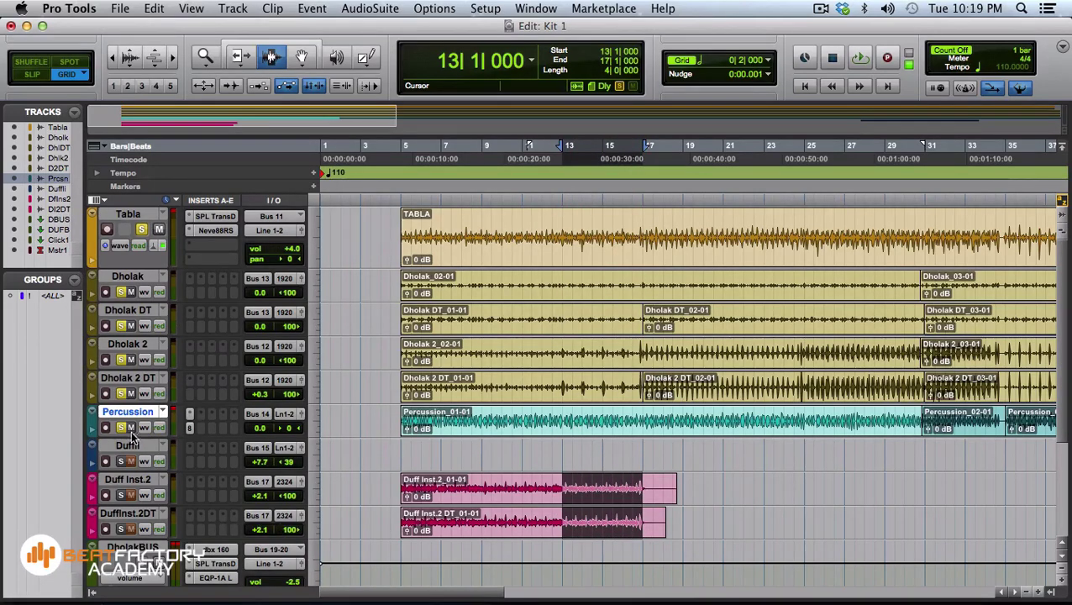
Unsolo the Tabla, Dholak and Percussion tracks, solo Duff Inst.2 and DuffInst.2DT, and play bars 13 to 17
left_click(121, 394)
left_click(120, 360)
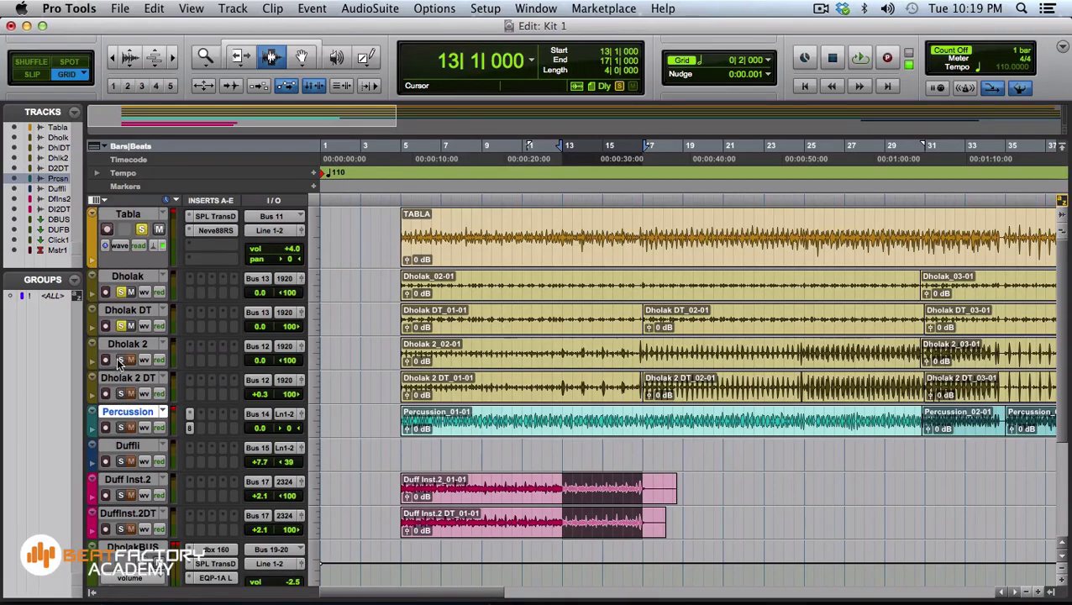
left_click(142, 231)
left_click(120, 495)
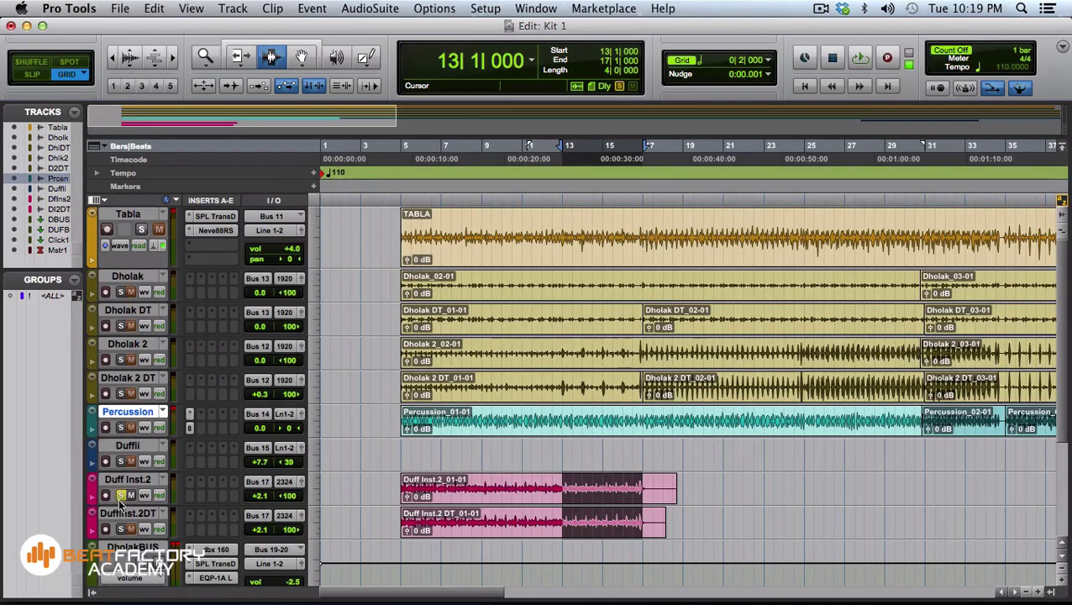
left_click(120, 528)
key("space")
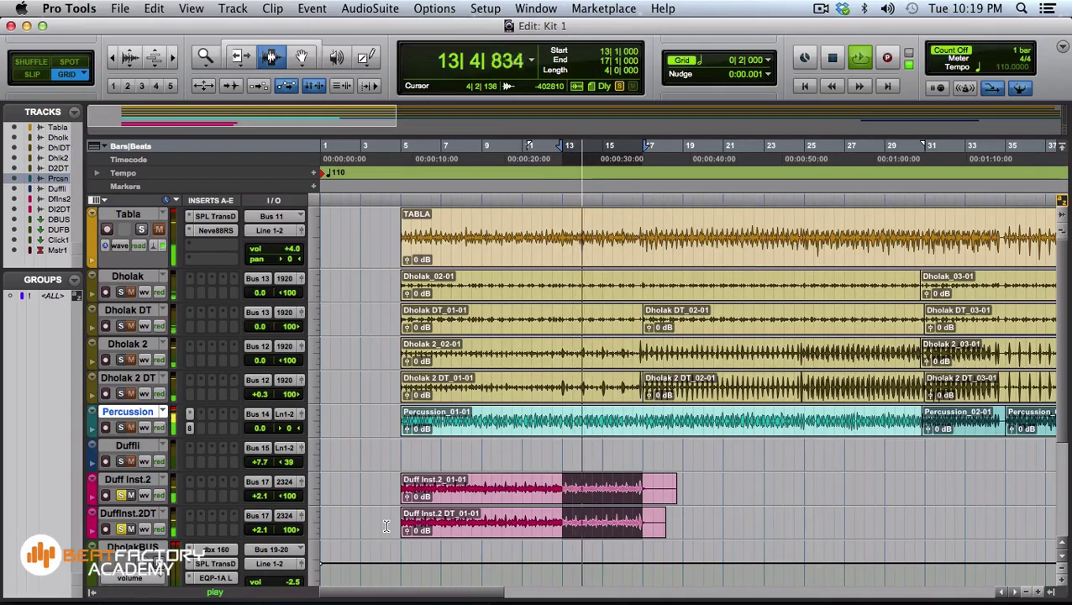
Stop playback and insert the stereo UAD Neve 88RS on the DUFFBus in the Mix window
key("space")
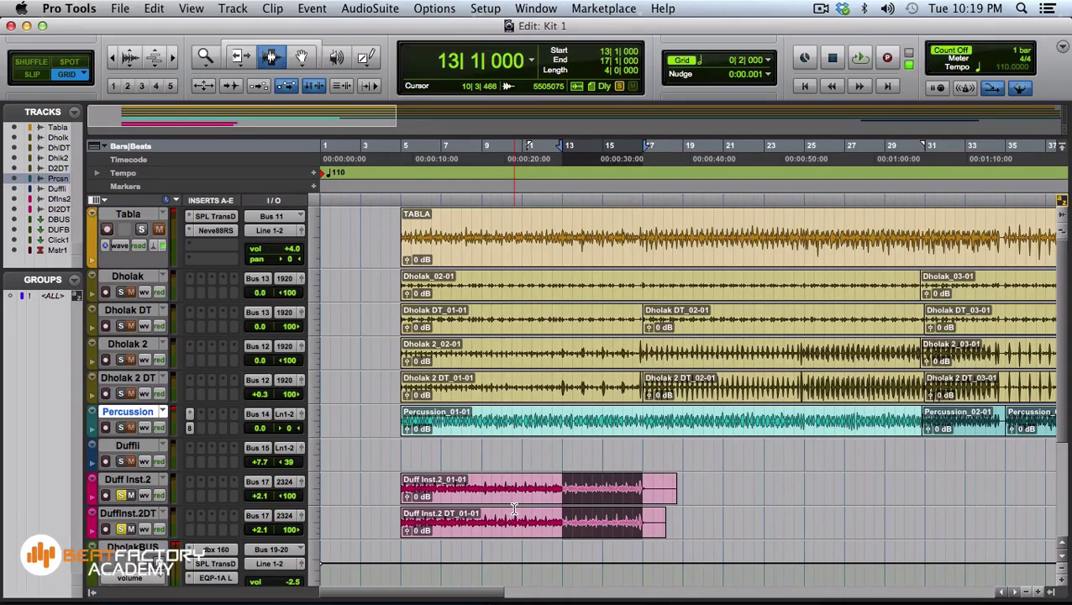
key("super+equal")
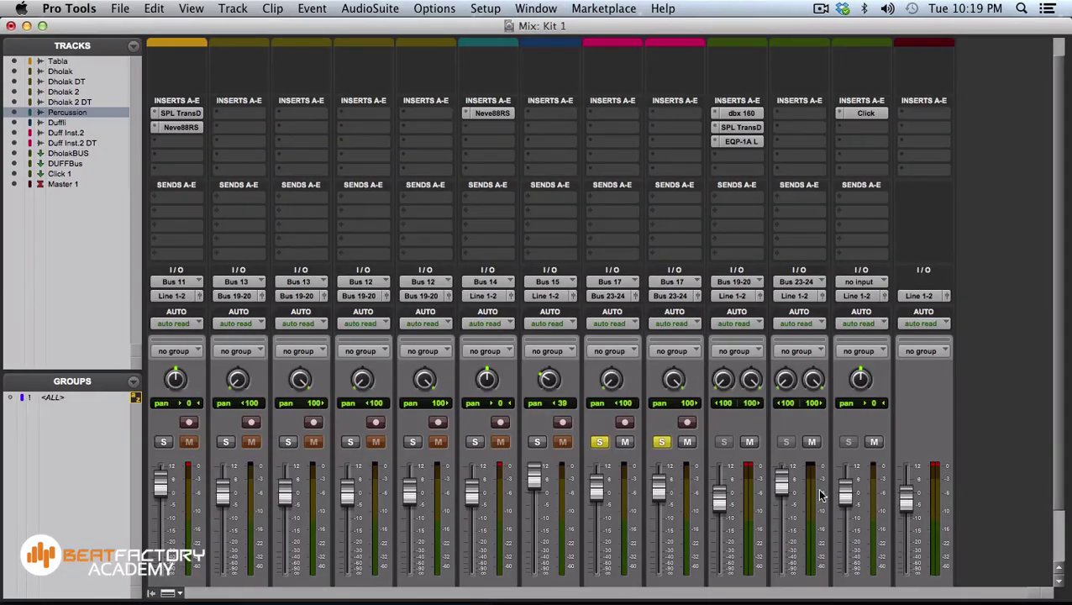
scroll(919, 502, "down", 3)
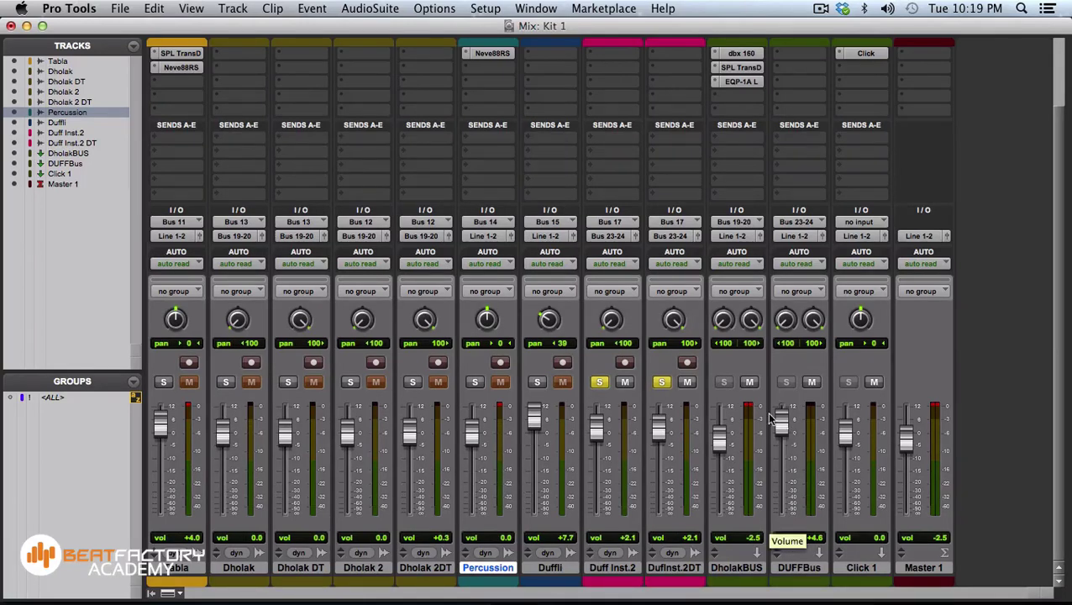
scroll(767, 402, "up", 3)
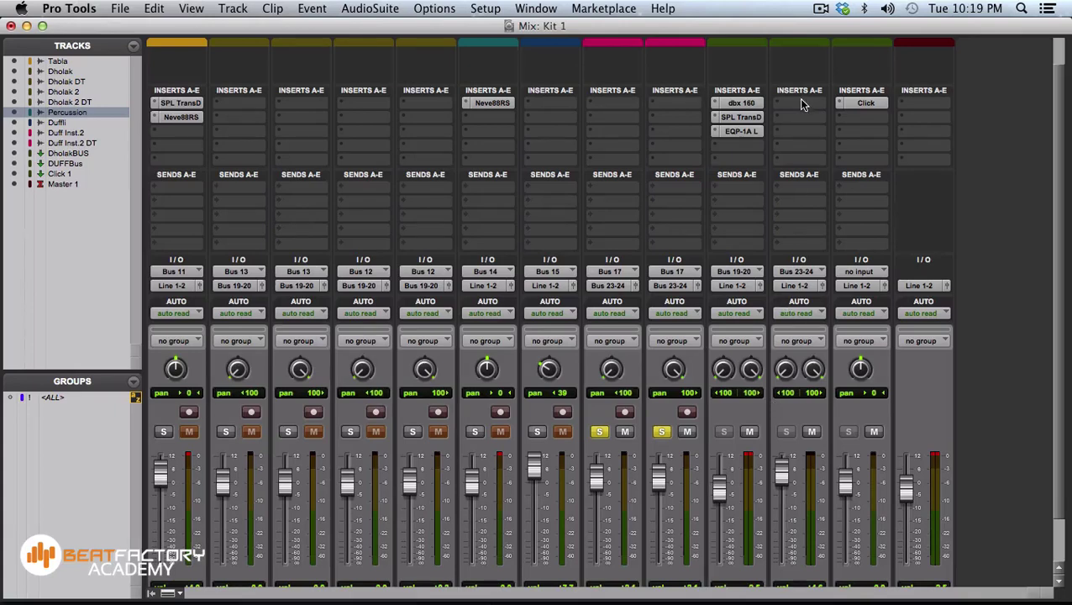
left_click(801, 101)
mouse_move(853, 128)
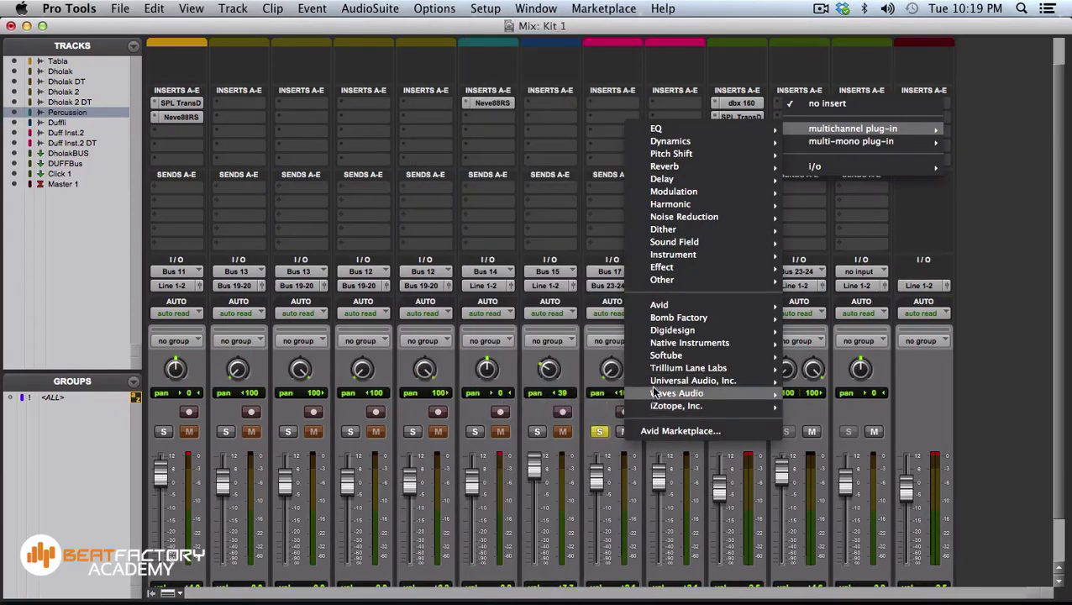
mouse_move(664, 381)
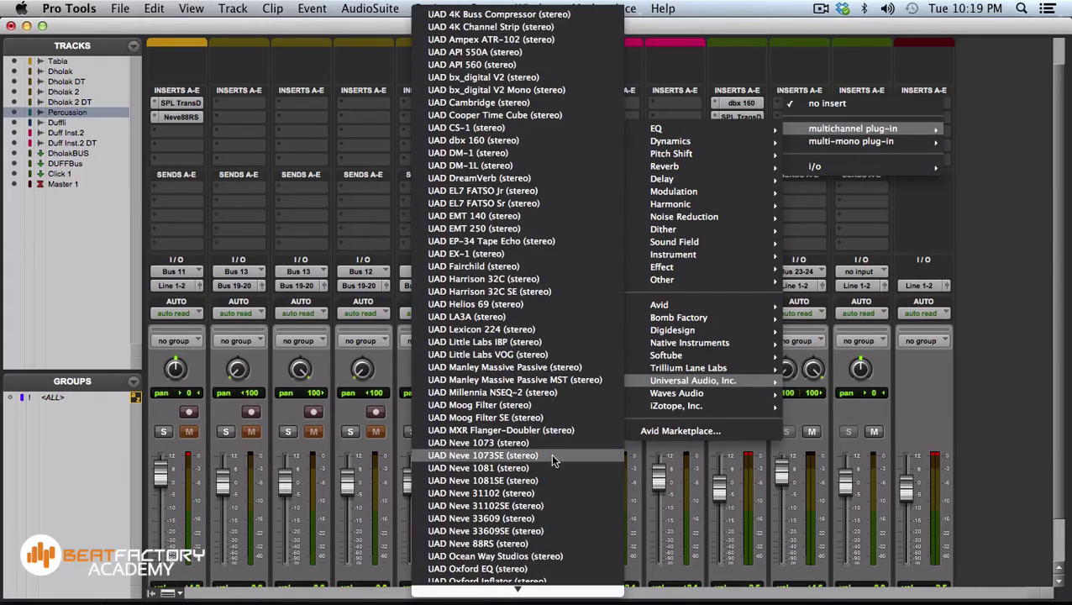
scroll(554, 461, "down", 3)
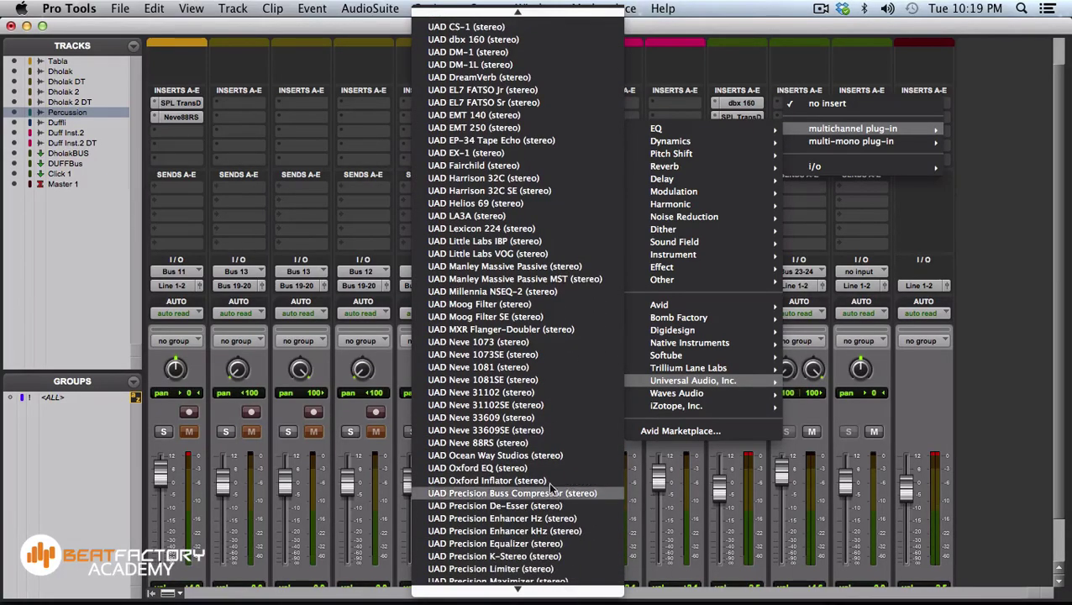
left_click(546, 443)
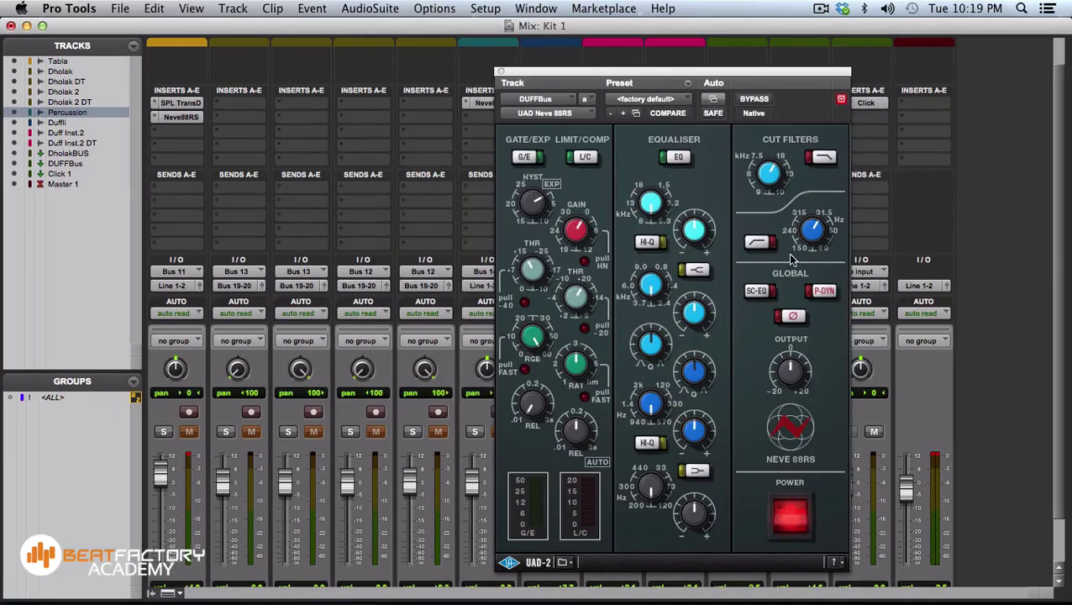
Engage and adjust the low-cut filter, limiter/compressor and equaliser in DUFFBus's Neve 88RS, and close the plug-in
left_click(757, 243)
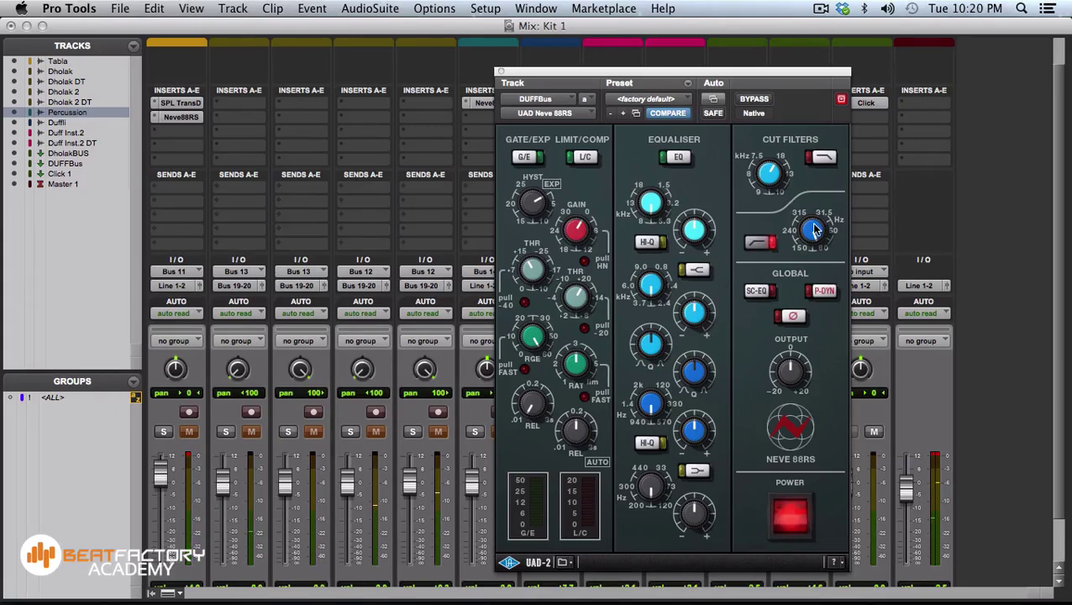
left_click(591, 159)
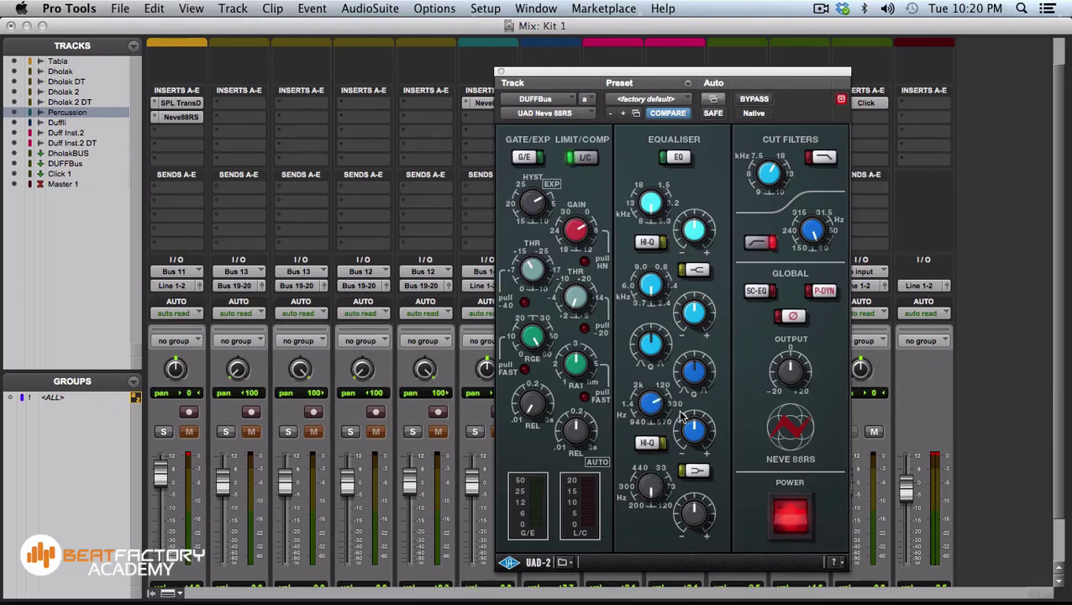
left_click(677, 158)
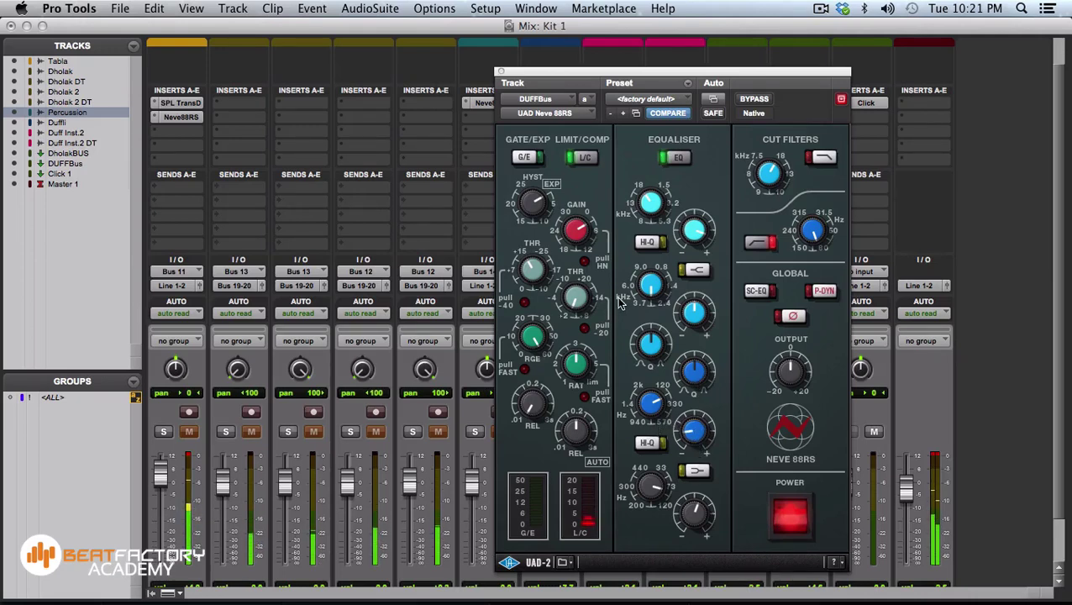
left_click(501, 71)
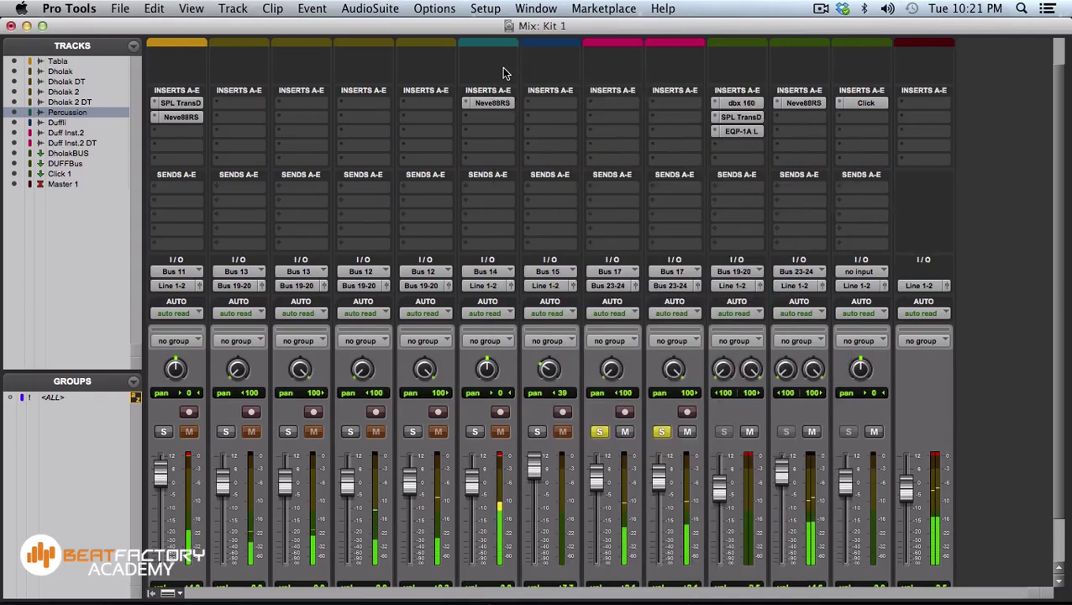
Unsolo all tracks and set the volumes of DUFFBus to +8.3 dB and Master 1 to -2.2 dB during playback
scroll(668, 402, "down", 2)
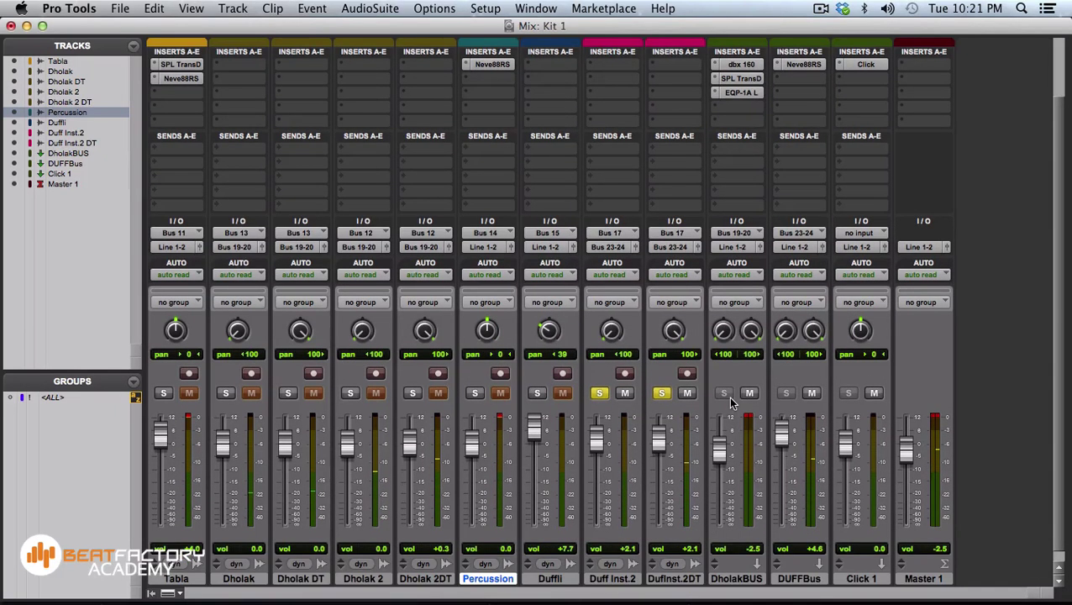
left_click(599, 393, "alt")
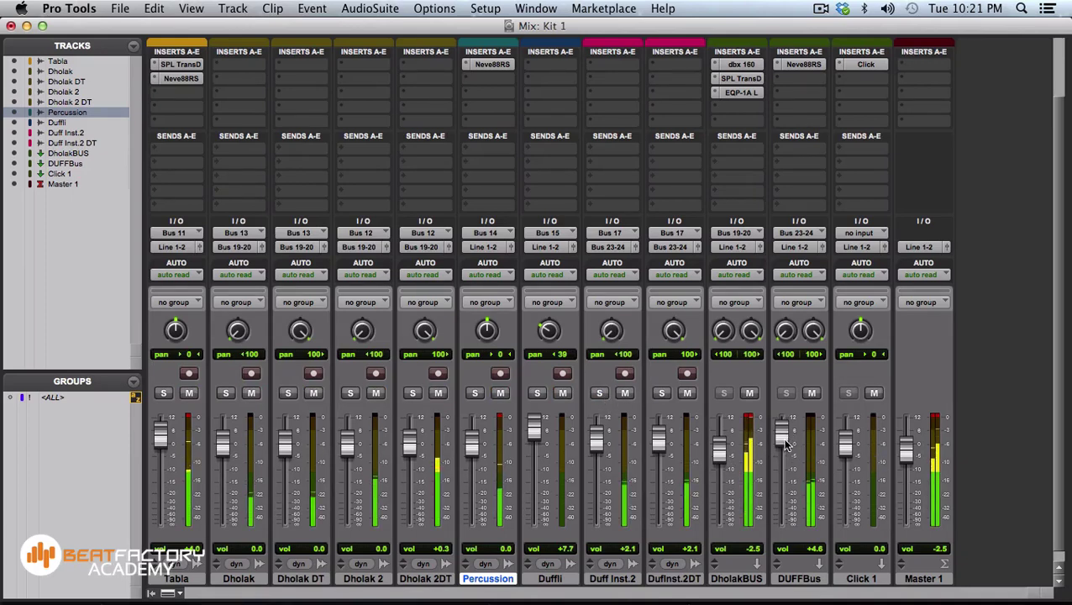
left_click_drag(785, 446, 781, 426)
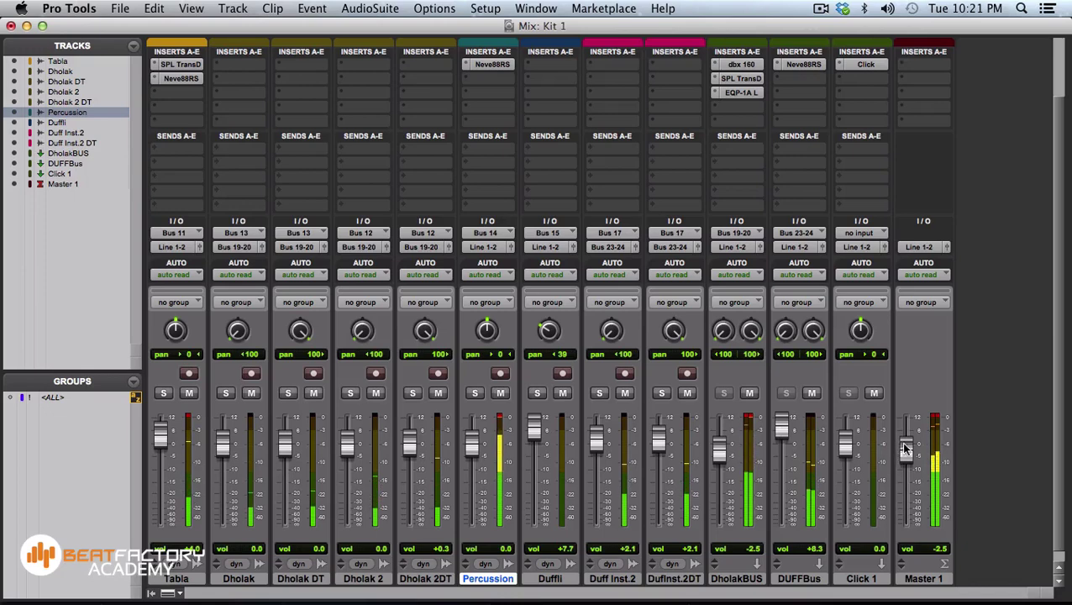
left_click_drag(906, 449, 906, 448)
Solo Tabla briefly, fine-tune its volume in the full mix, and settle DholakBUS at -2.5 dB
left_click(164, 393)
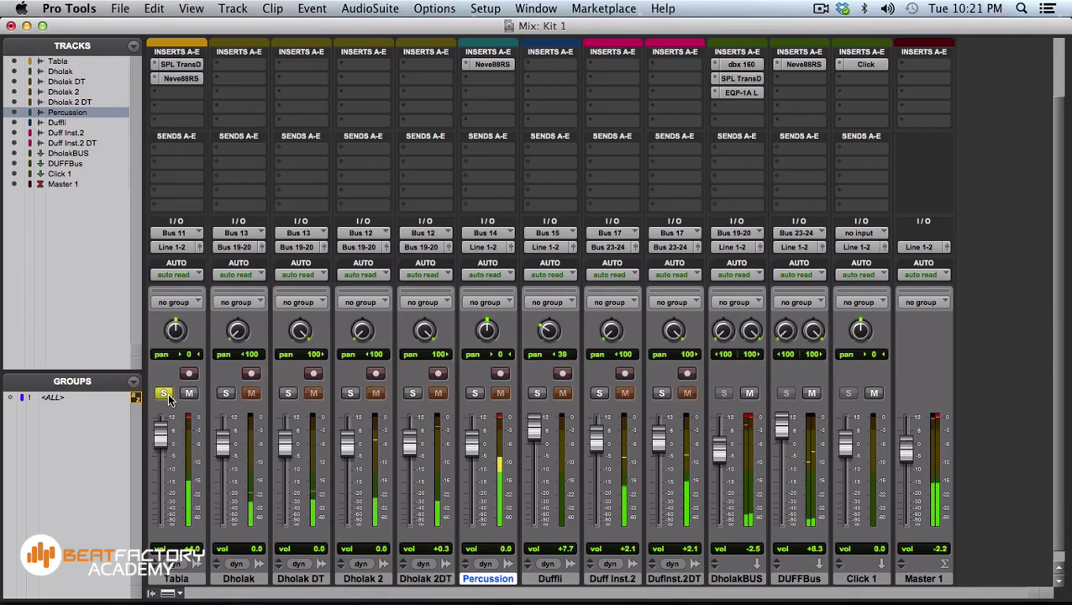
left_click(164, 393)
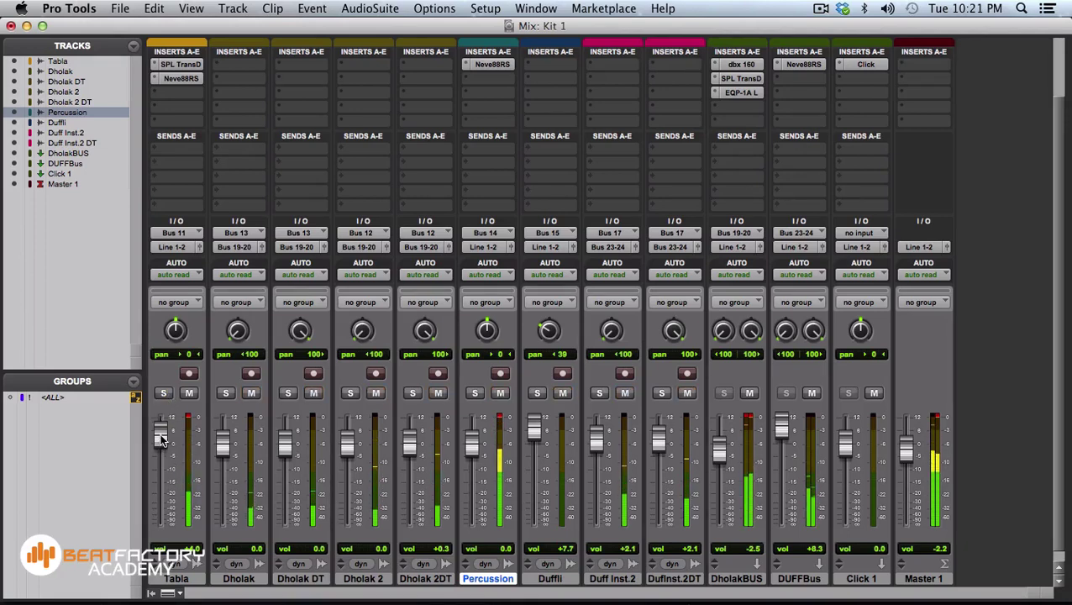
mouse_move(161, 439)
left_mouse_down()
mouse_move(162, 427)
mouse_move(174, 435)
left_mouse_up()
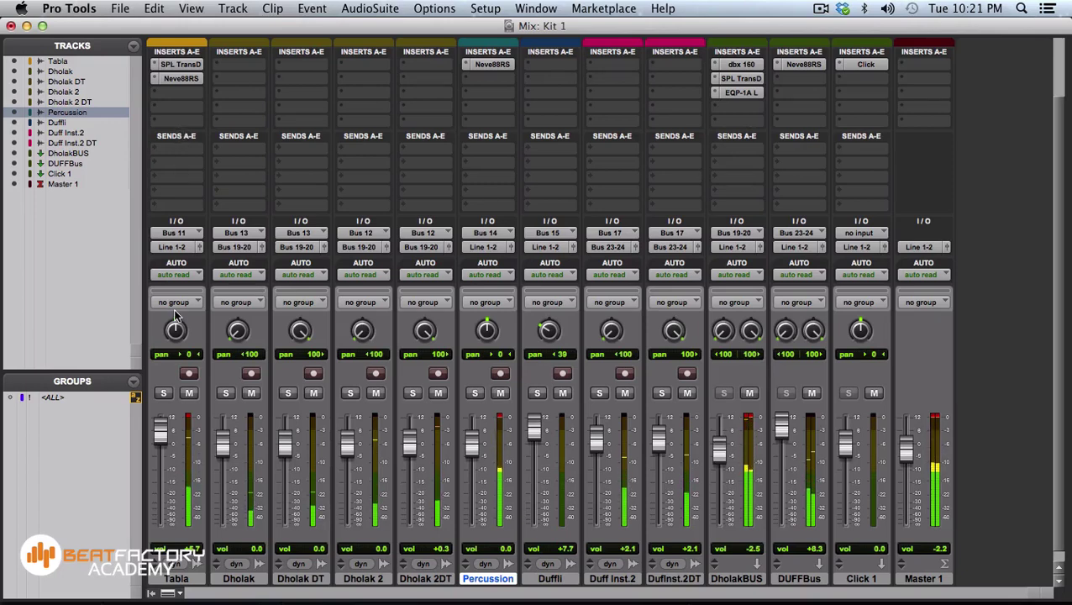
left_click_drag(162, 436, 163, 439)
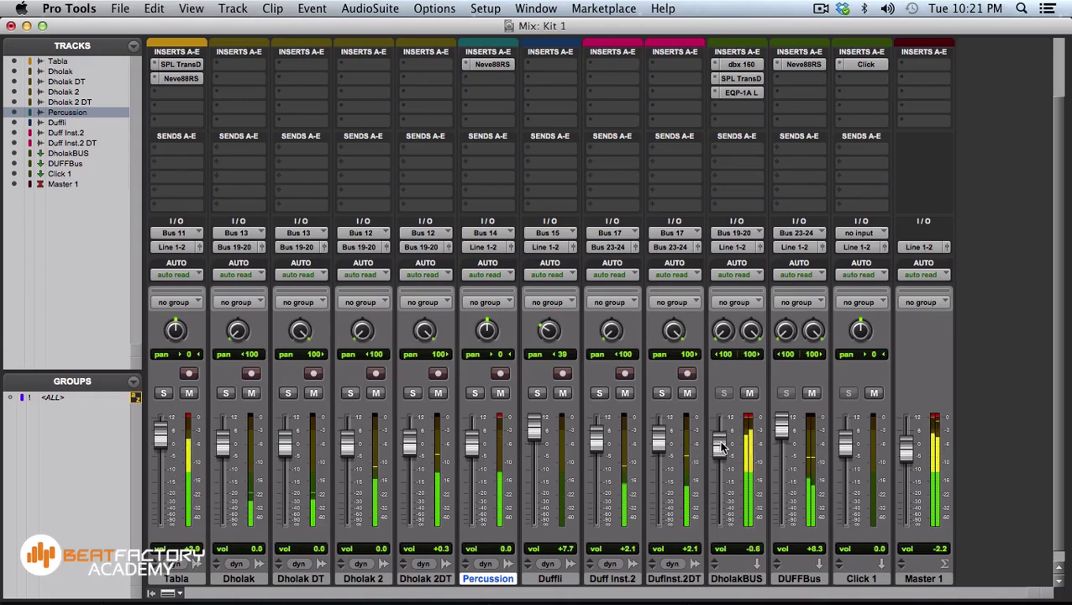
left_click_drag(720, 453, 720, 464)
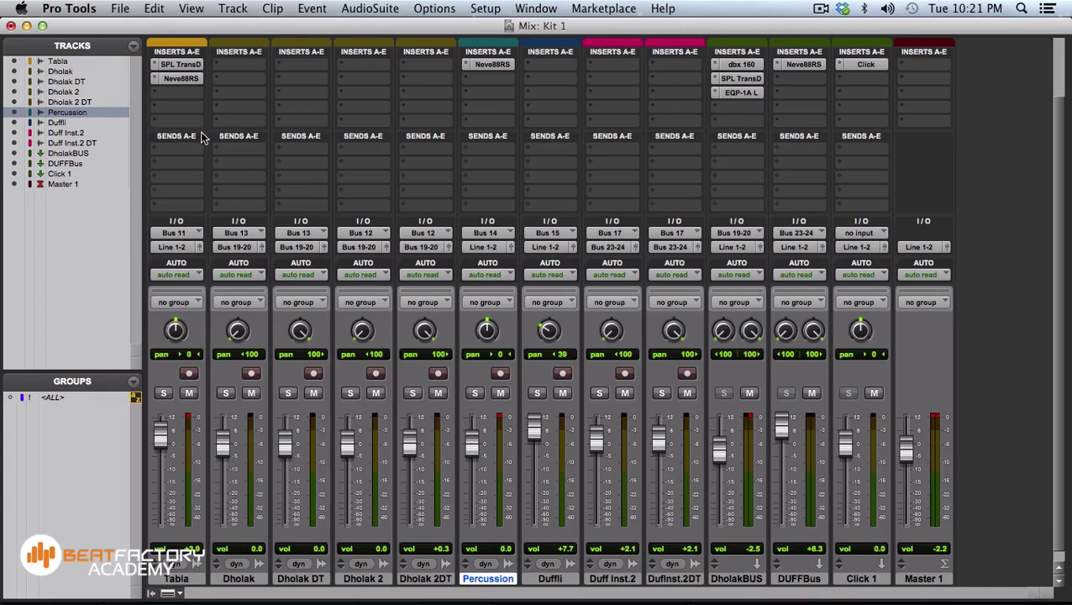
Bypass all inserts on Tabla, Percussion, DholakBUS and DUFFBus, and play the mix with Master 1 at -4.9 dB
left_click(165, 81)
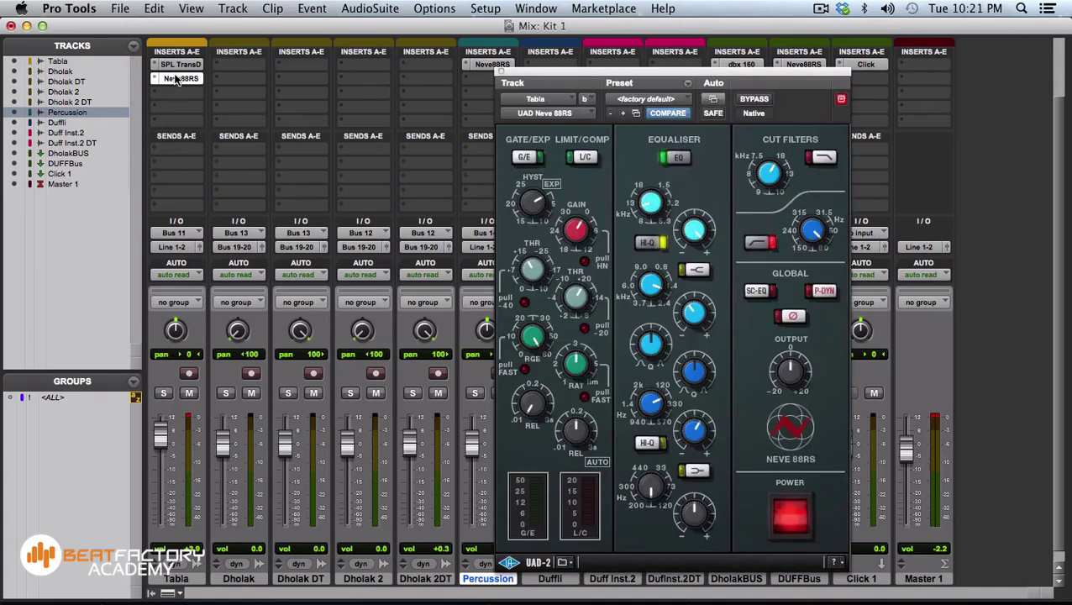
left_click(172, 78, "super")
left_click(176, 65, "super")
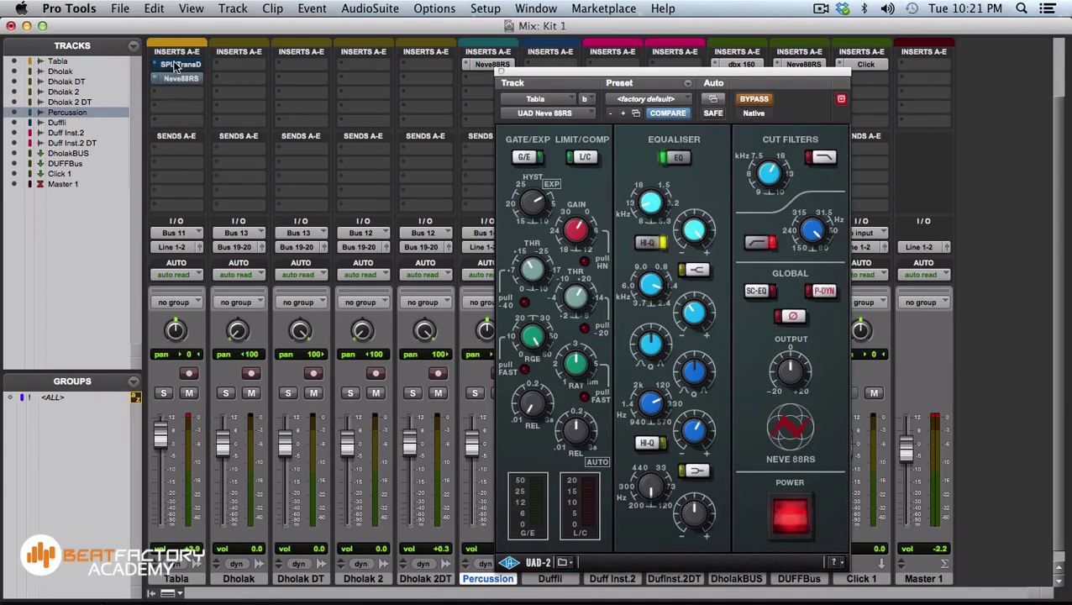
left_click(499, 73)
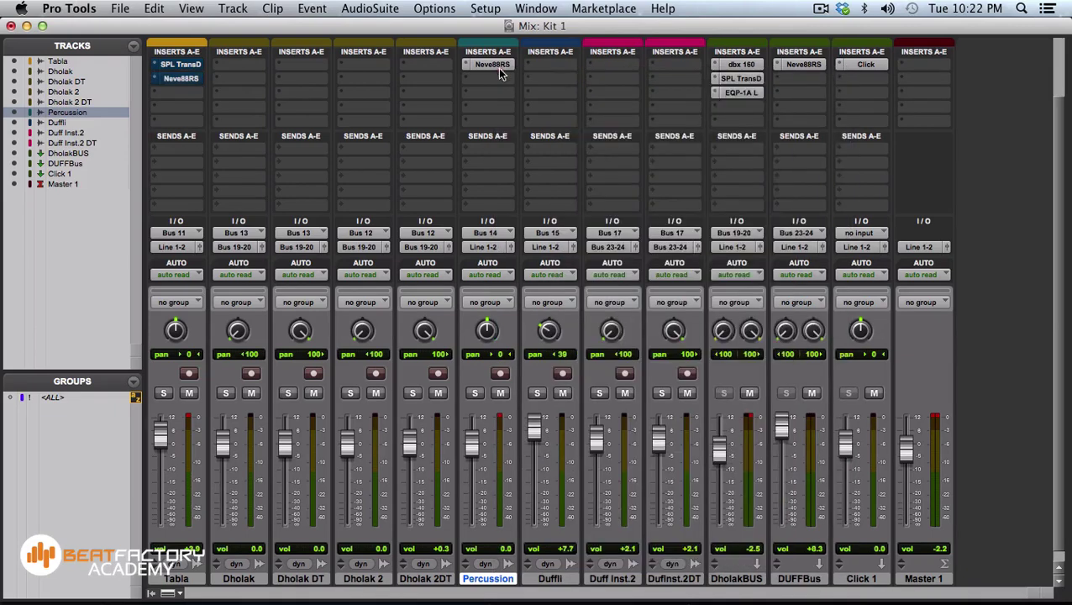
left_click(727, 65, "super")
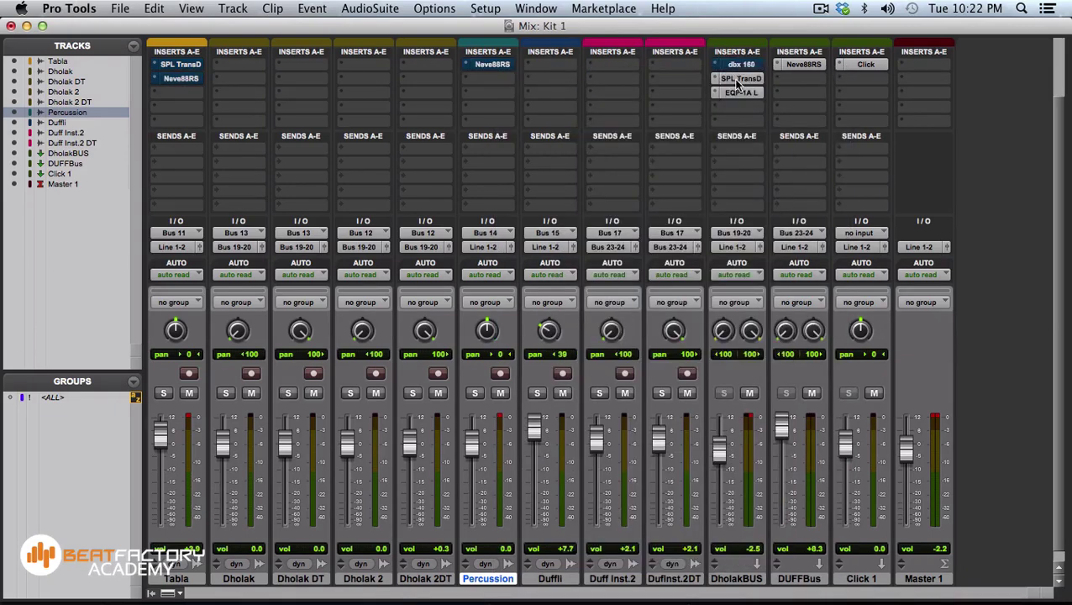
left_click(733, 79, "super")
left_click(738, 93, "super")
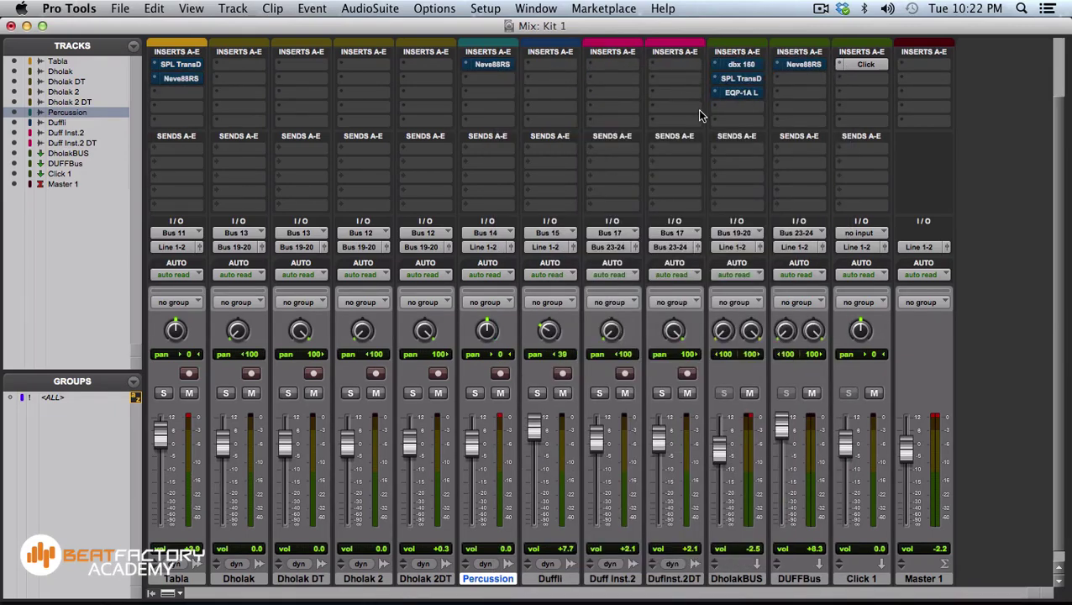
left_click_drag(906, 449, 907, 457)
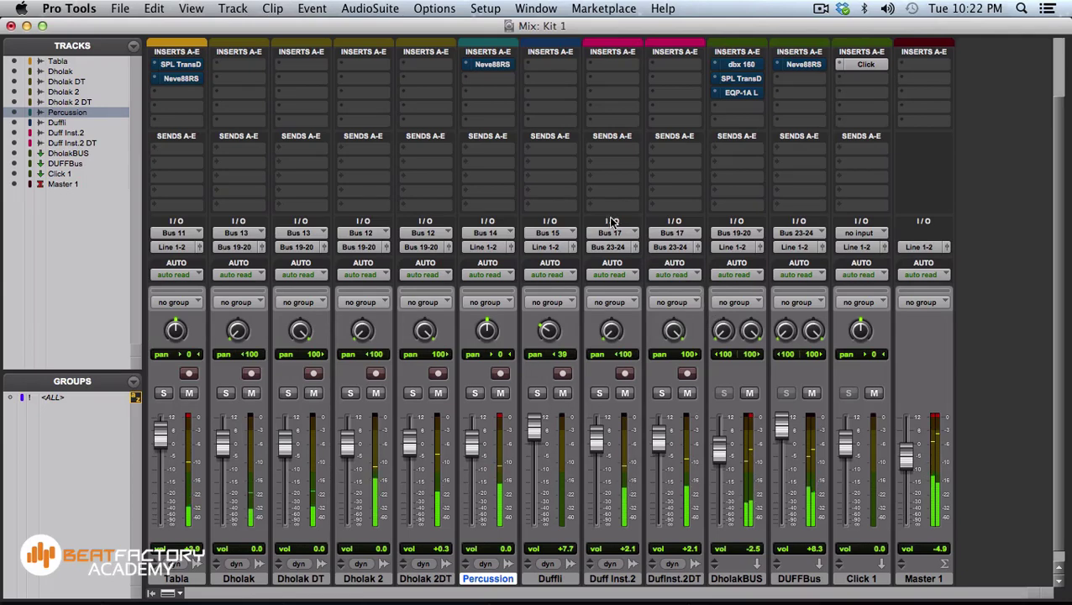
Reactivate all bypassed inserts, play the mix with Master 1 at -2.5 dB, and clear the master's clip indicators
left_click(181, 79, "super")
left_click(179, 64, "super")
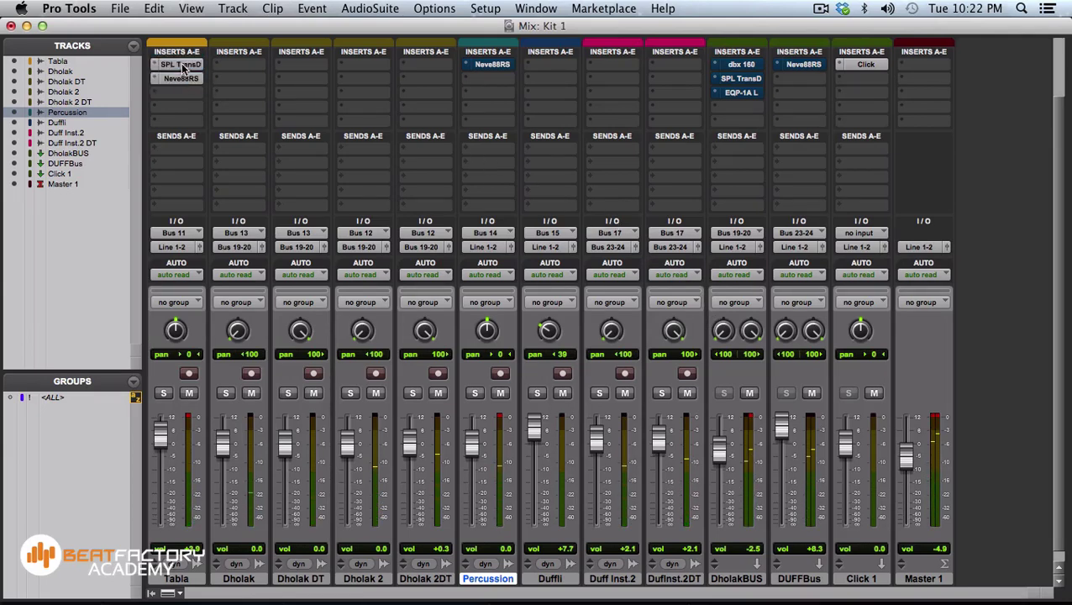
left_click(737, 78, "super")
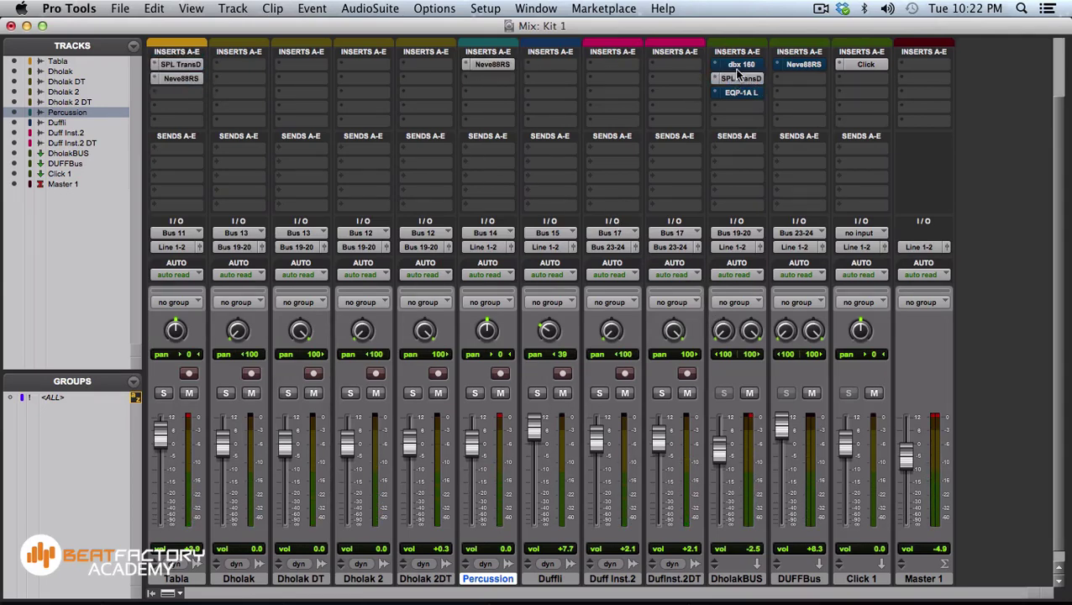
left_click(738, 65, "super")
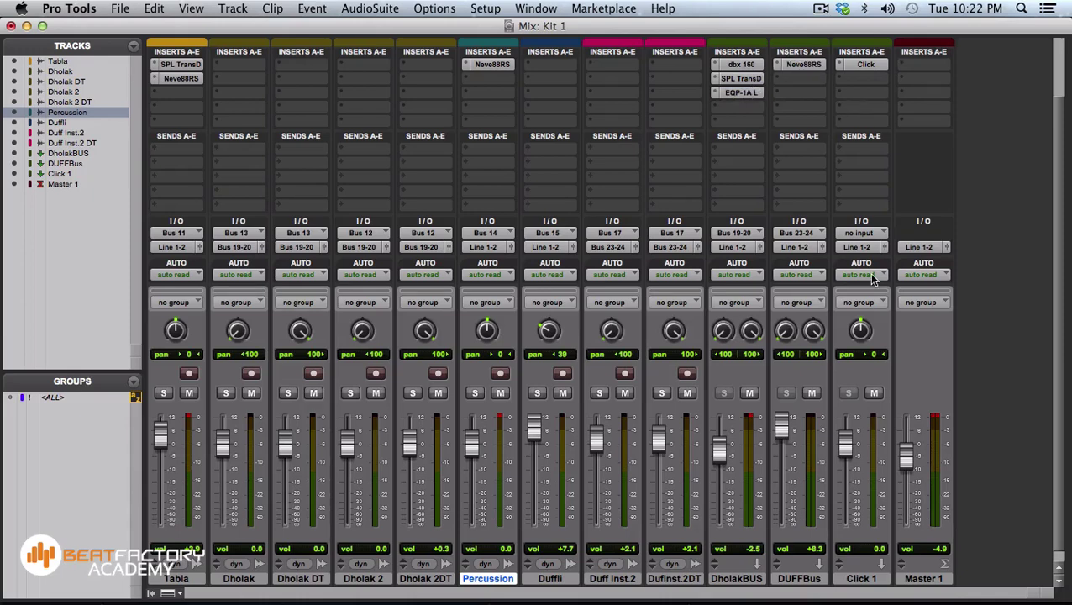
left_click_drag(906, 460, 906, 454)
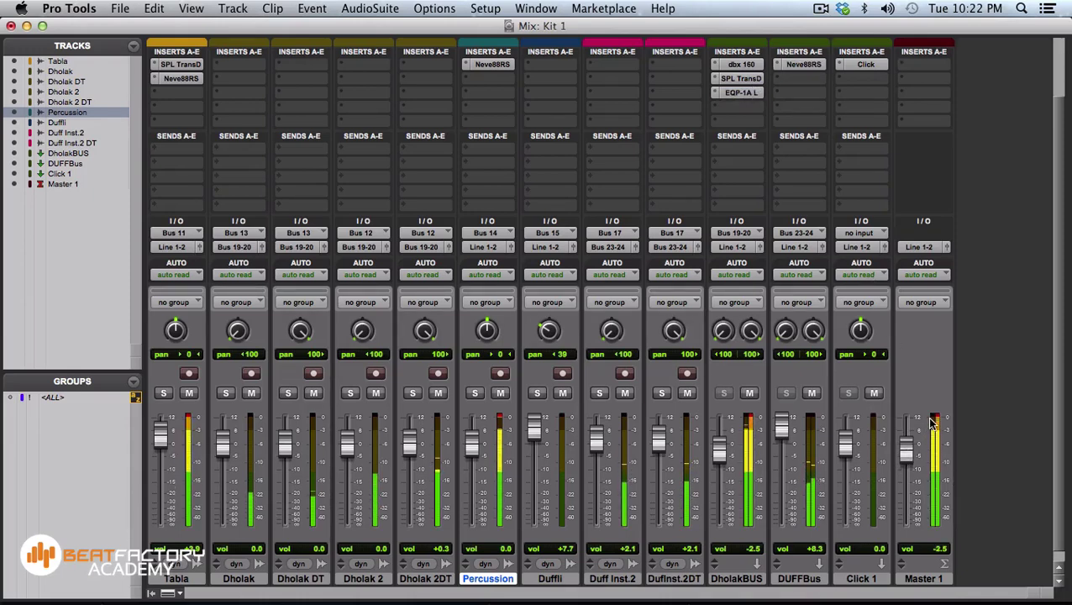
left_click(930, 419)
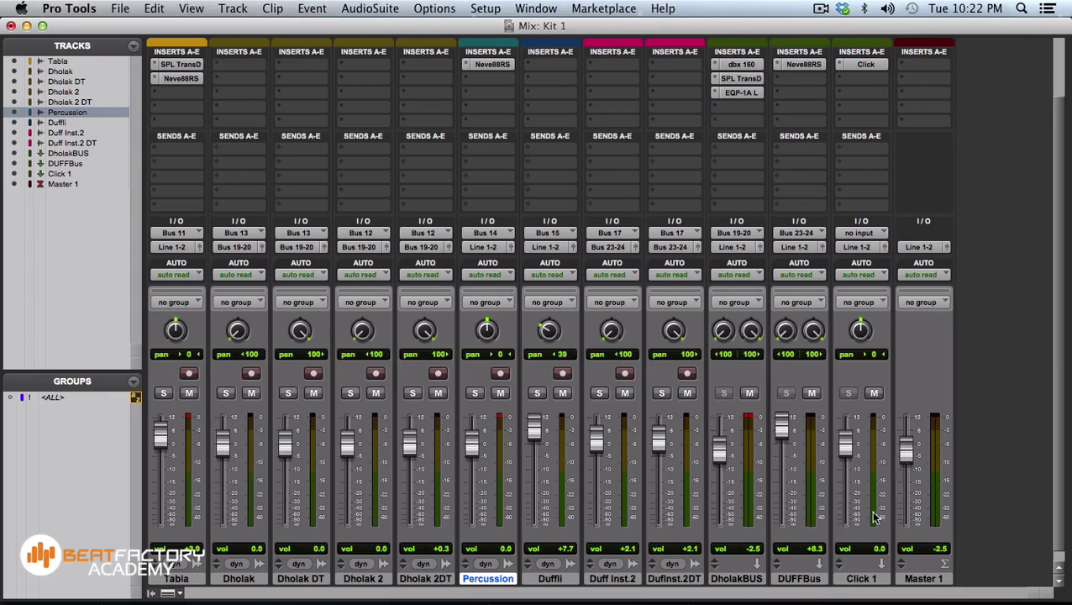
Create one new stereo Aux Input track directly after DUFFBus
left_click(798, 579)
key("super+shift+n")
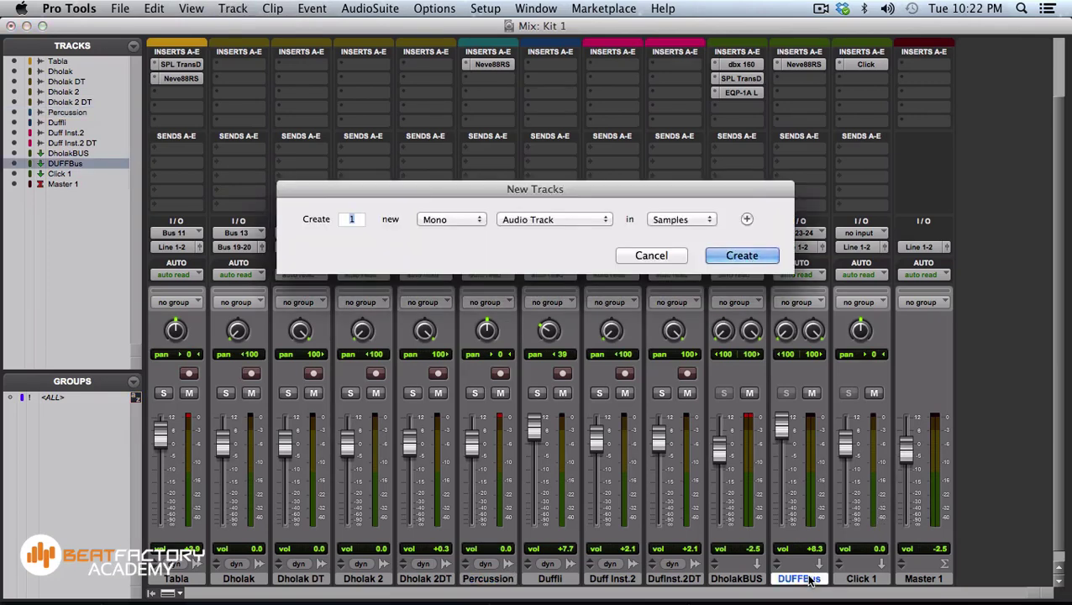
left_click(454, 218)
left_click(461, 234)
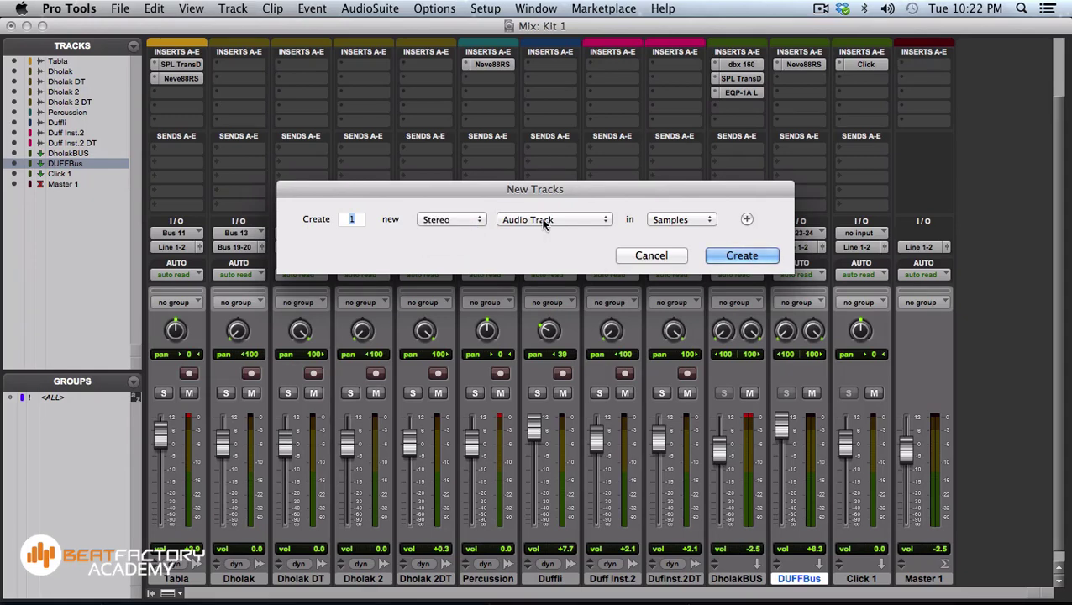
left_click(541, 220)
left_click(547, 232)
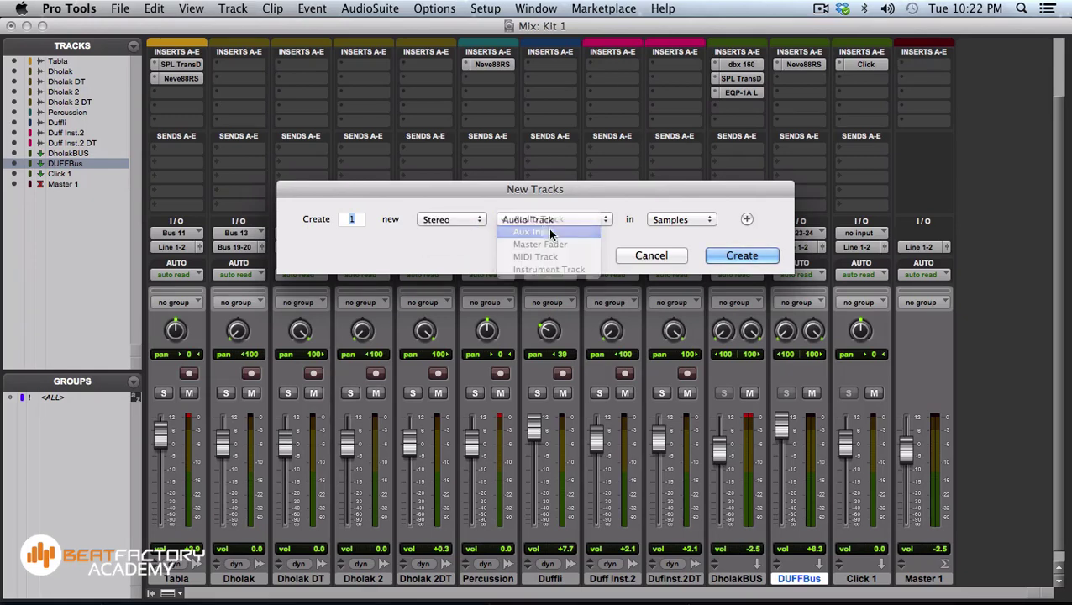
left_click(740, 255)
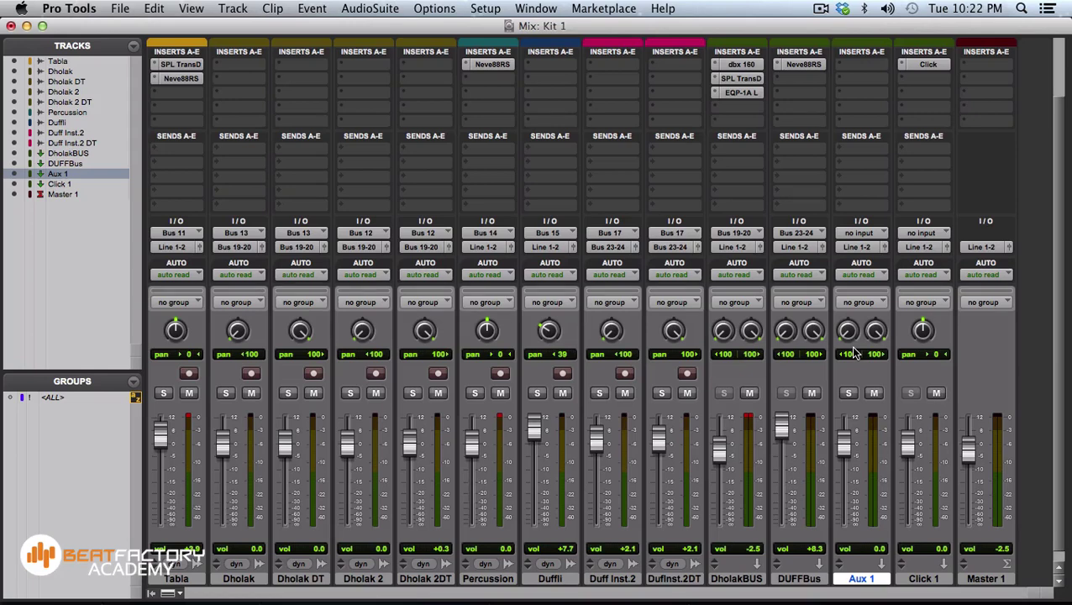
Insert the stereo UAD Roland Dimension D on Aux 1 and move its window clear of the input selectors
left_click(865, 68)
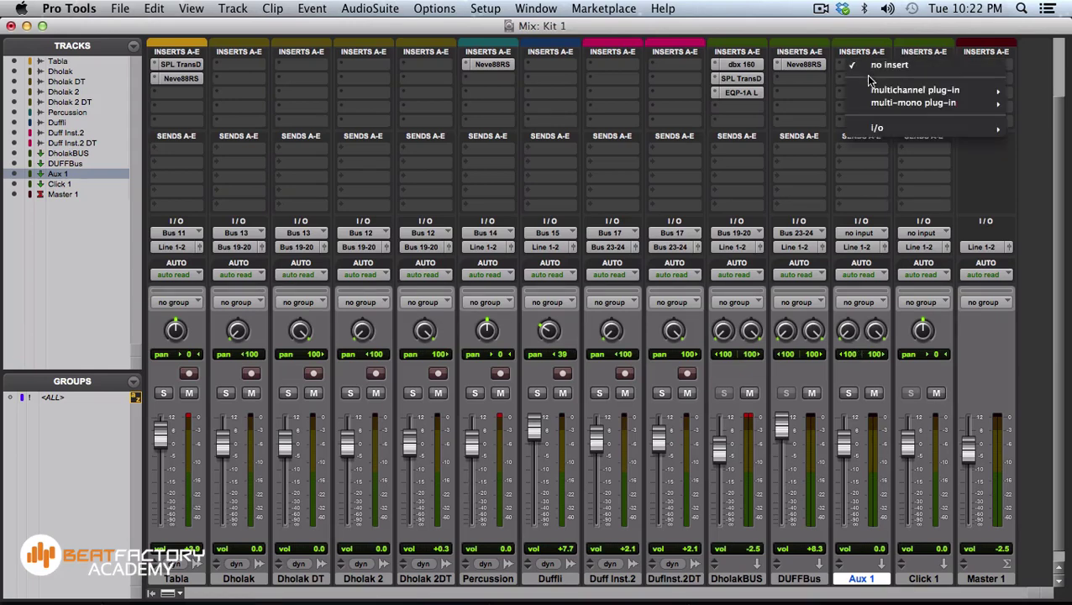
mouse_move(911, 90)
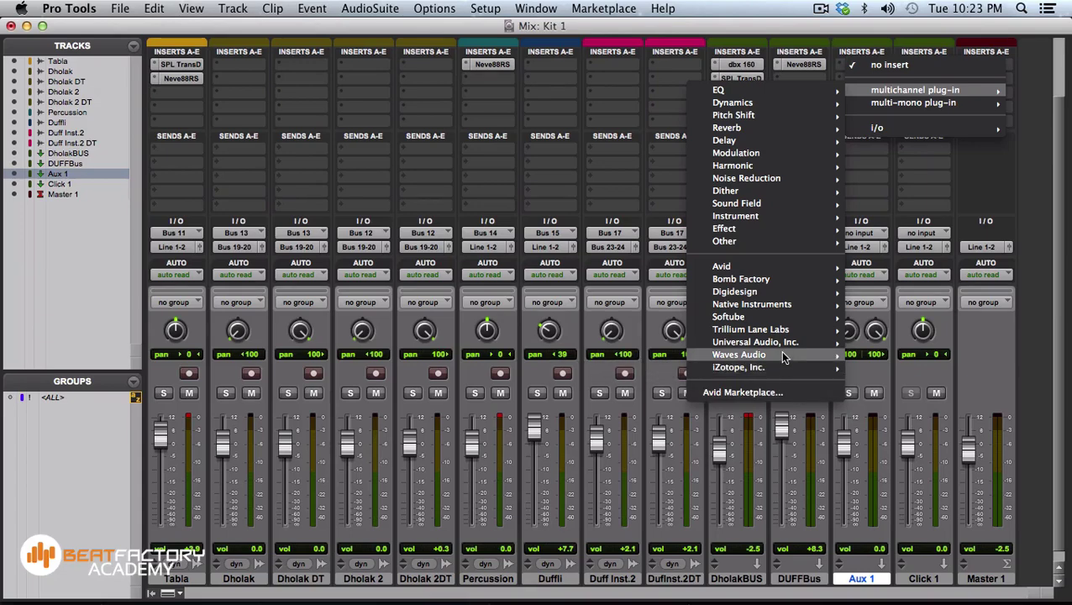
mouse_move(790, 342)
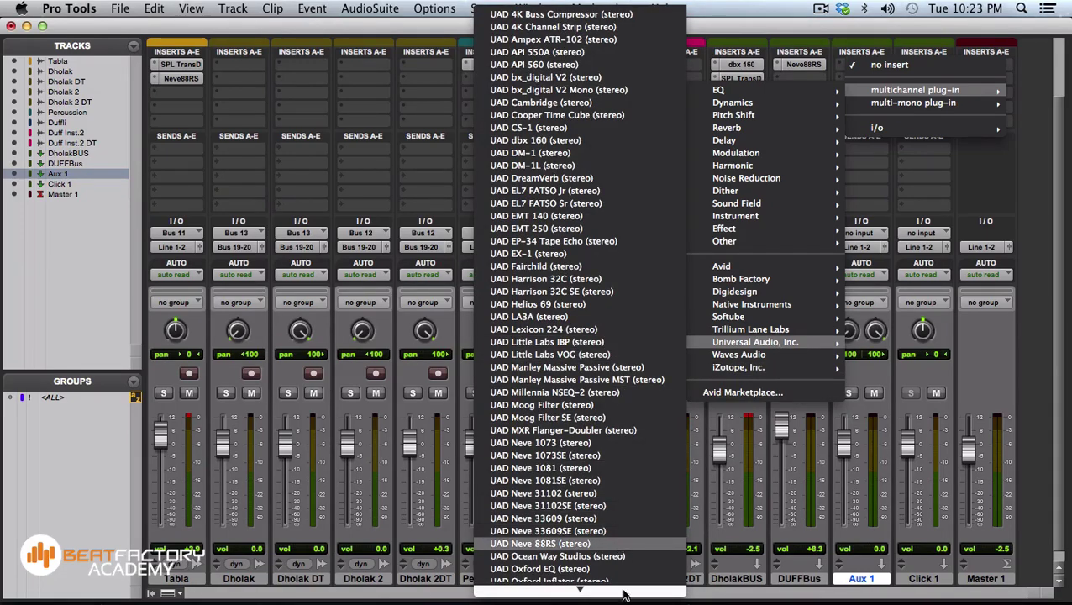
scroll(618, 500, "down", 12)
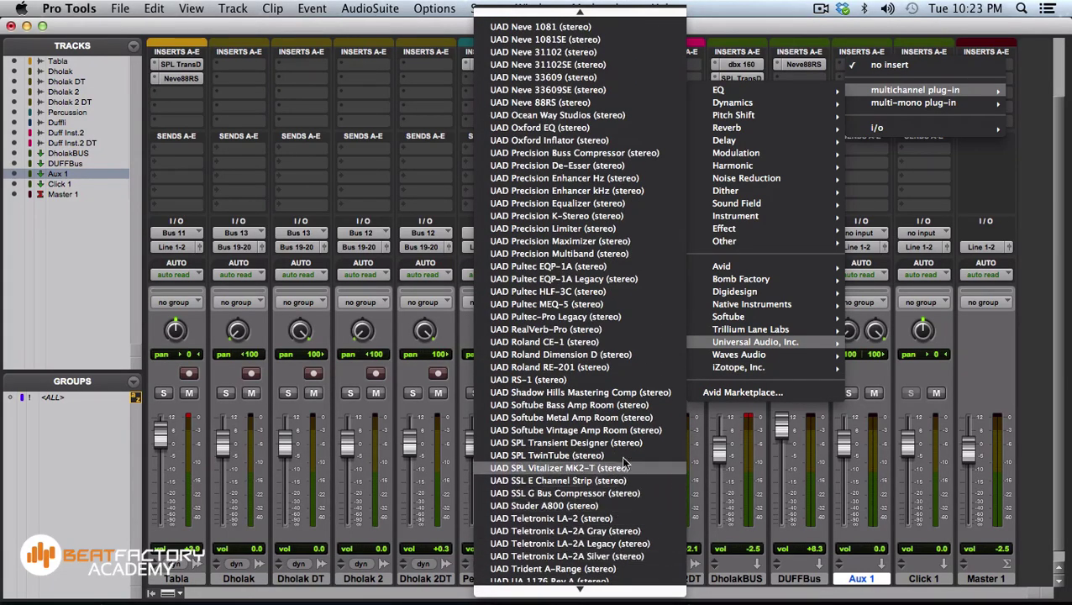
left_click(622, 357)
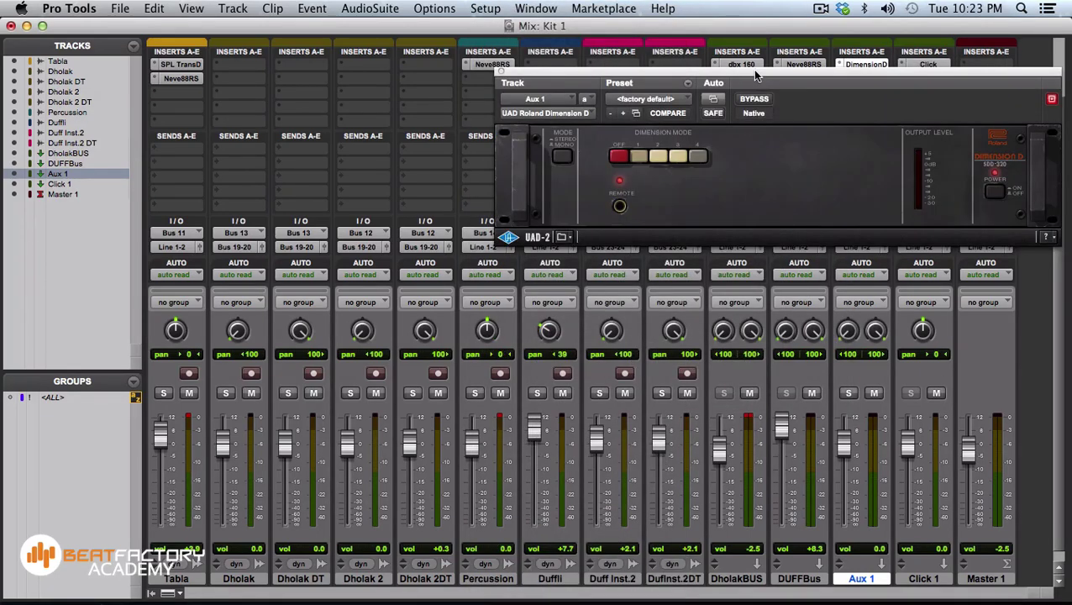
left_click_drag(755, 76, 757, 379)
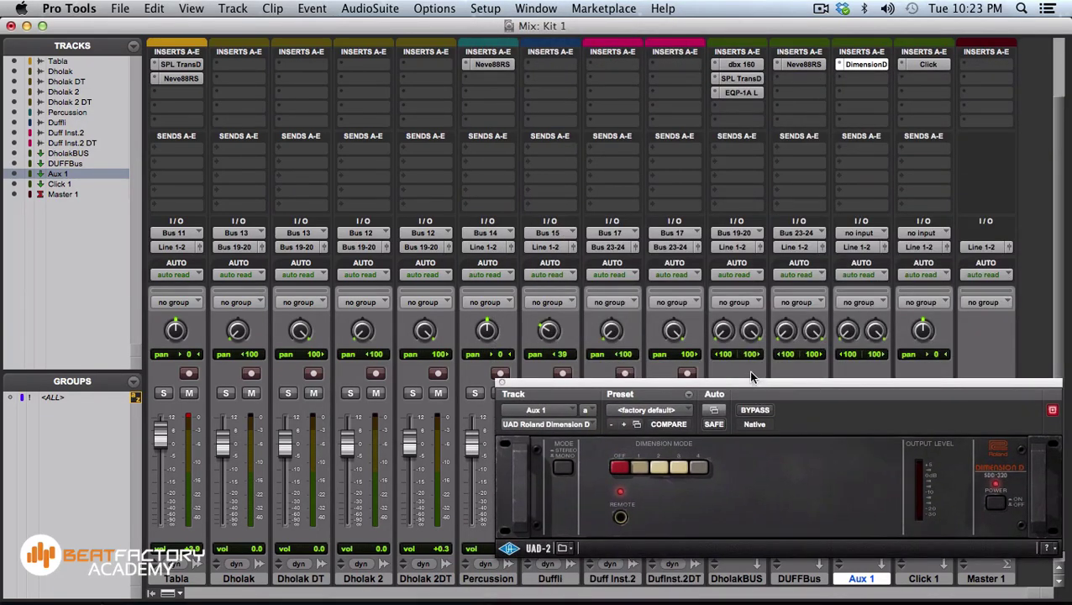
left_click_drag(628, 384, 298, 259)
Set the input of Aux 1 to Bus 25-26 (Stereo)
left_click(858, 237)
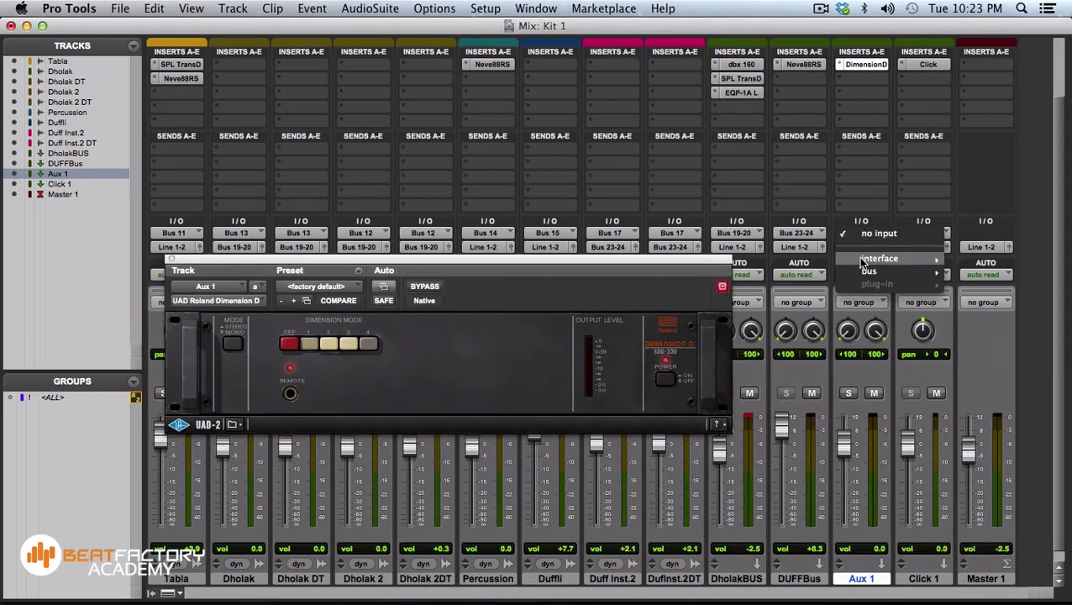
mouse_move(869, 268)
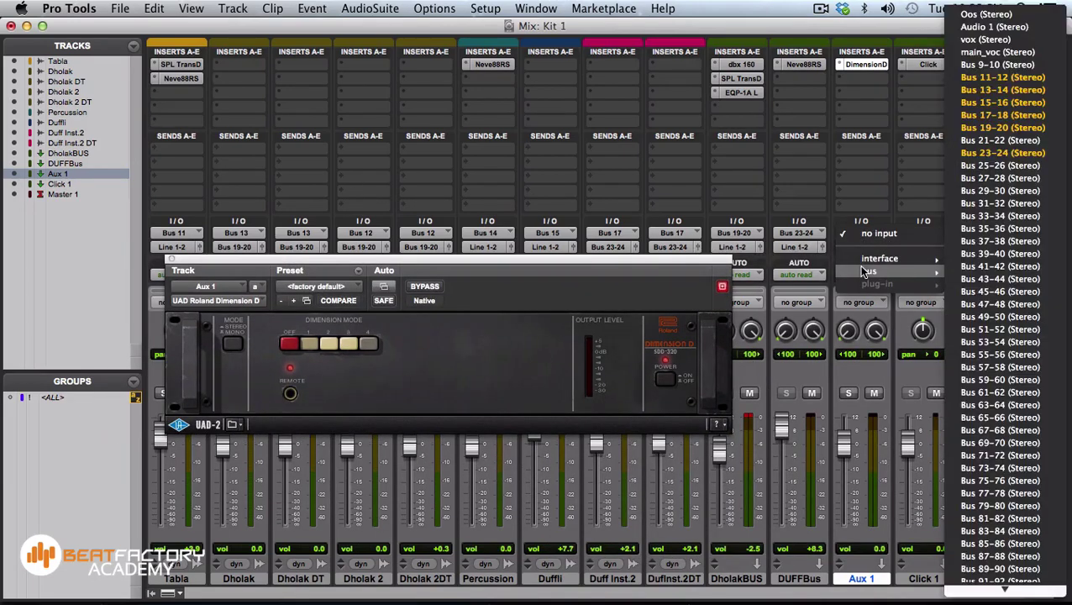
left_click(990, 171)
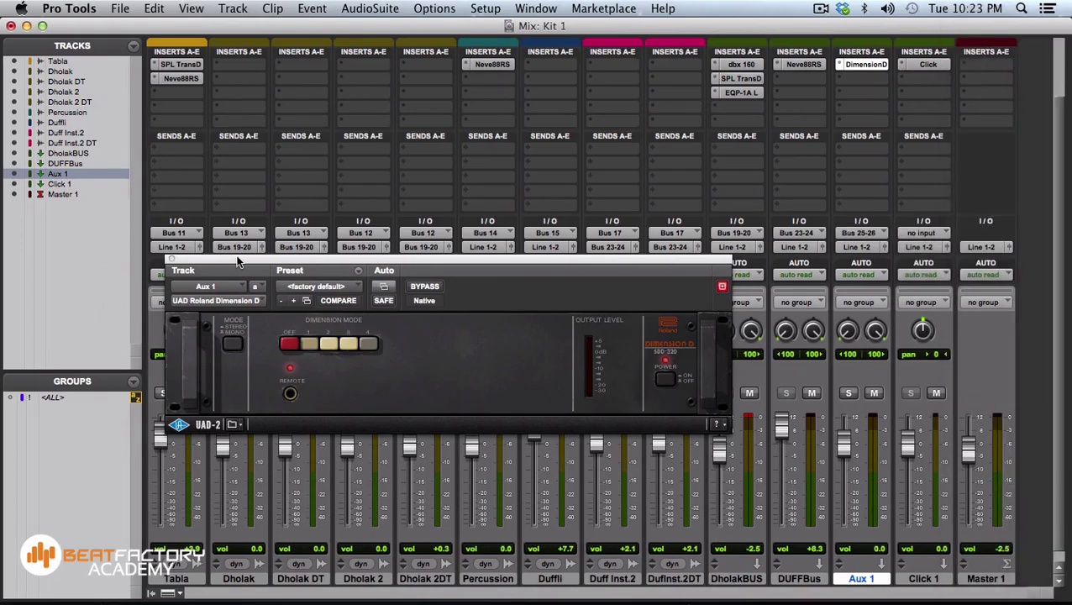
Add a pre-fader send from DholakBUS to Bus 25-26 at -11.1 dB and copy the send to DUFFBus
left_click_drag(238, 256, 154, 243)
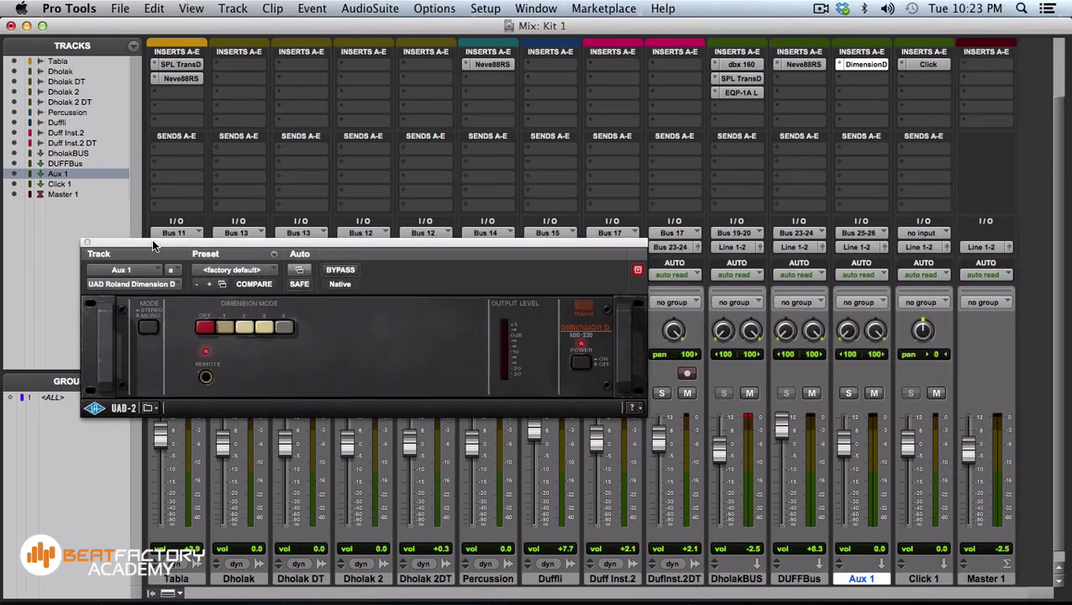
left_click(736, 157)
mouse_move(753, 186)
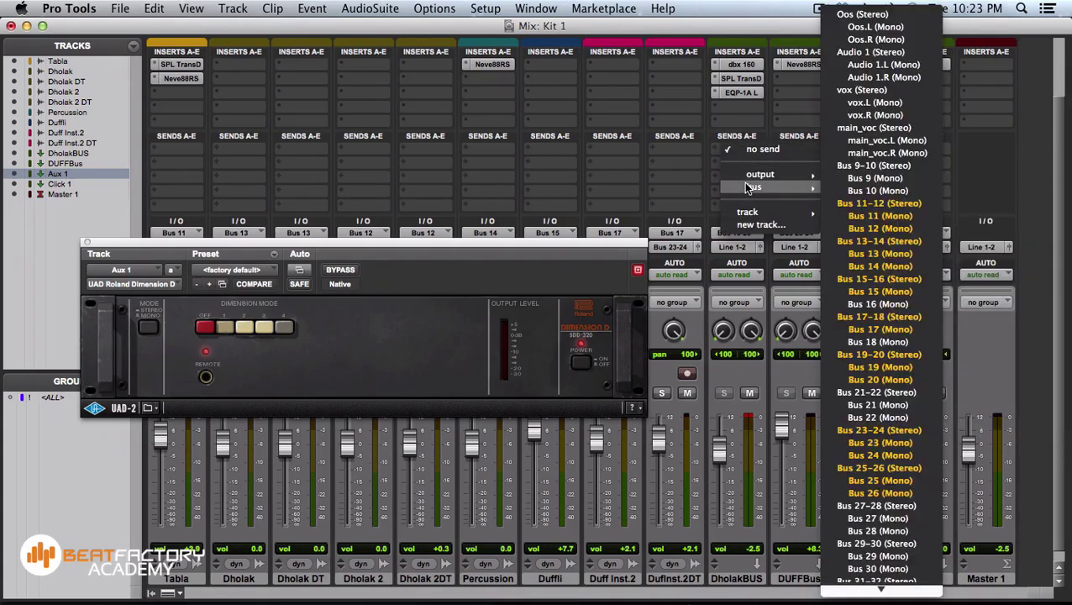
left_click(867, 468)
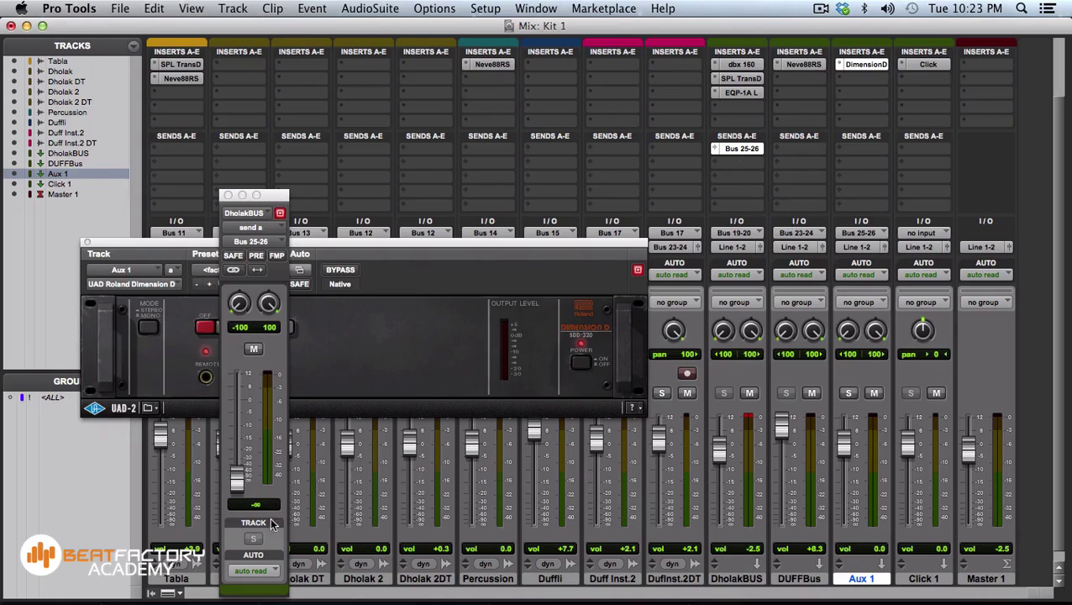
left_click(255, 254)
left_click_drag(238, 479, 239, 432)
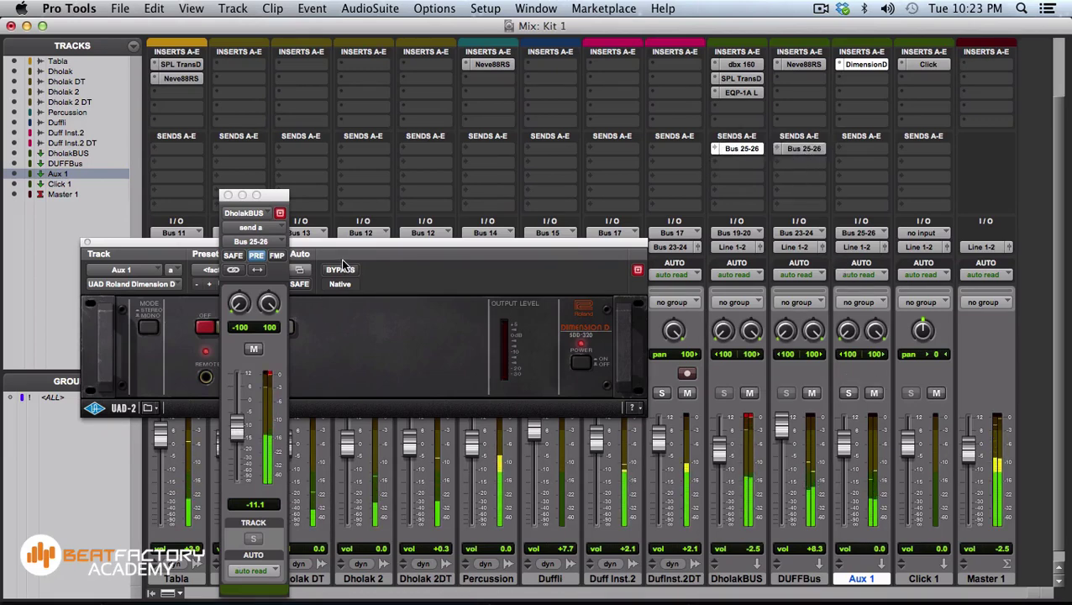
Set Dimension D to mode 2 and Aux 1's volume to +6.0 dB, and compare the mix with Aux 1 muted and unmuted
left_click(329, 309)
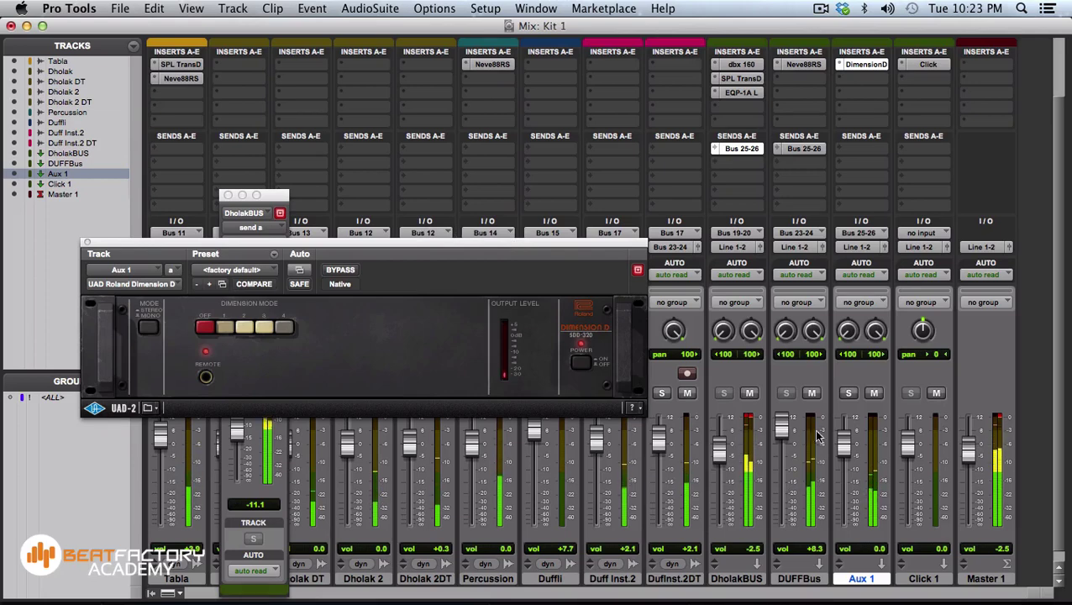
left_click_drag(844, 445, 845, 425)
left_click(243, 323)
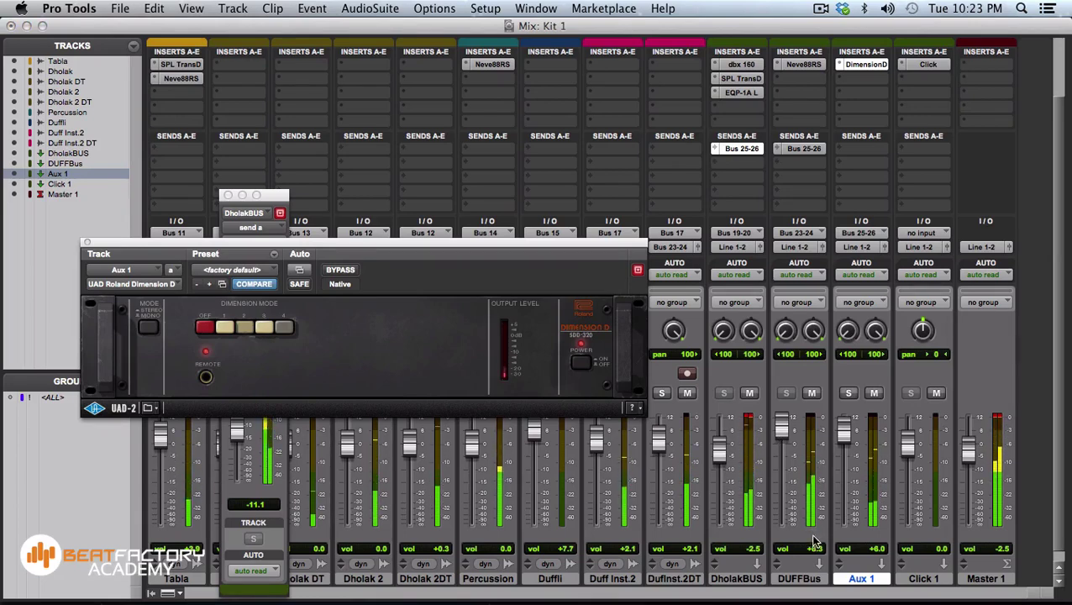
left_click(874, 393)
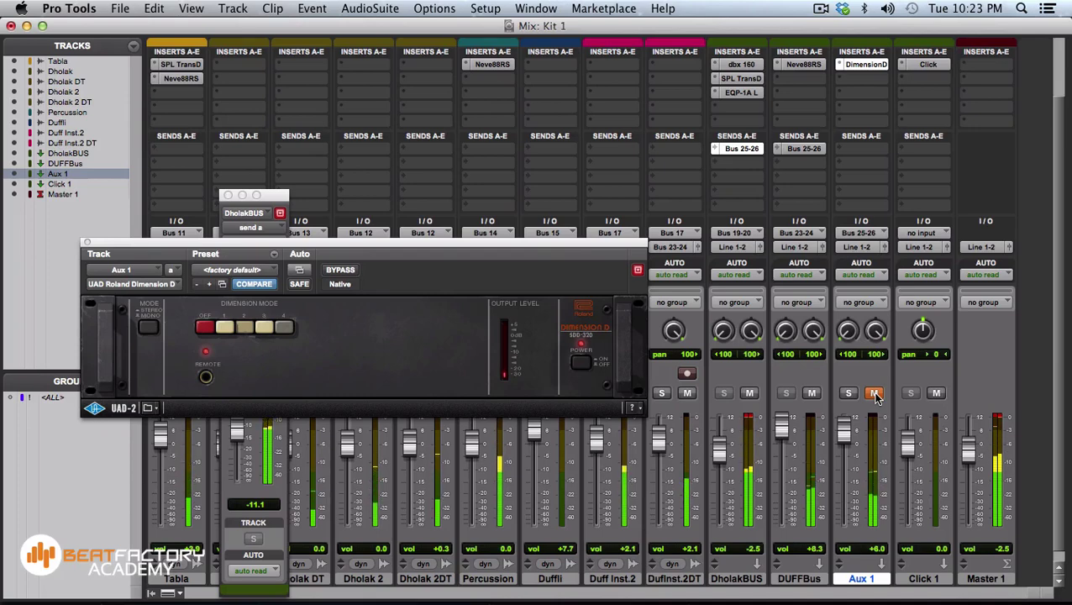
left_click(874, 394)
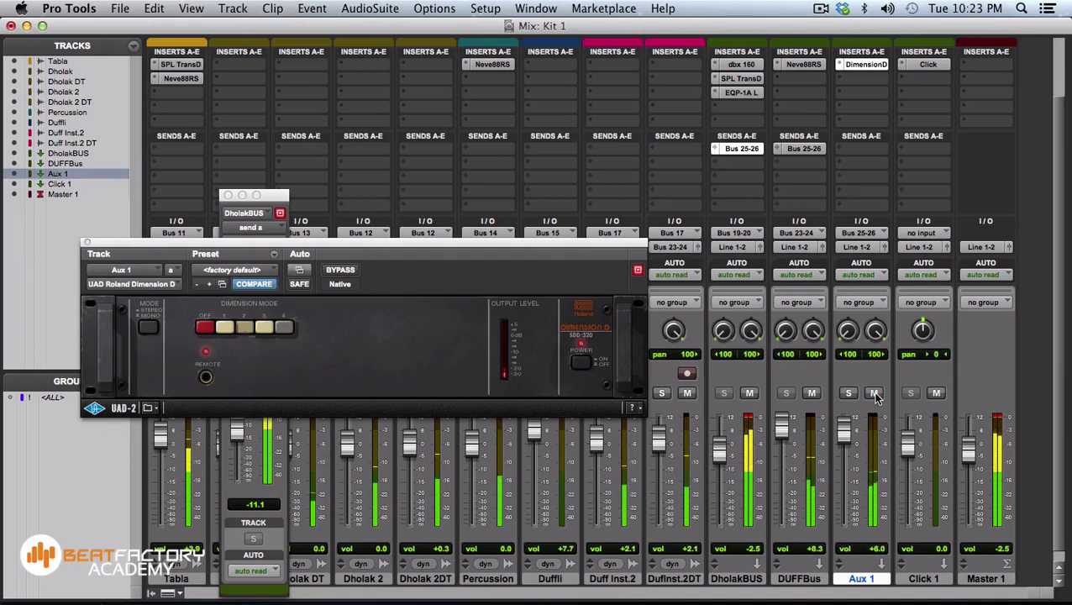
Close the Dimension D and DholakBUS send windows and set Aux 1's volume to +2.5 dB
left_click(87, 243)
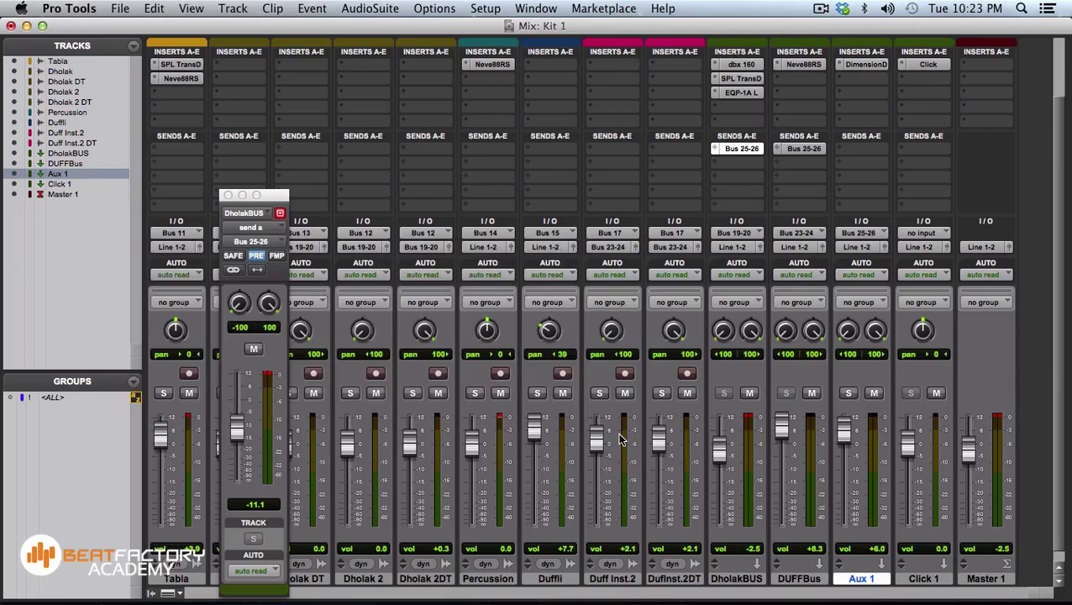
left_click(228, 196)
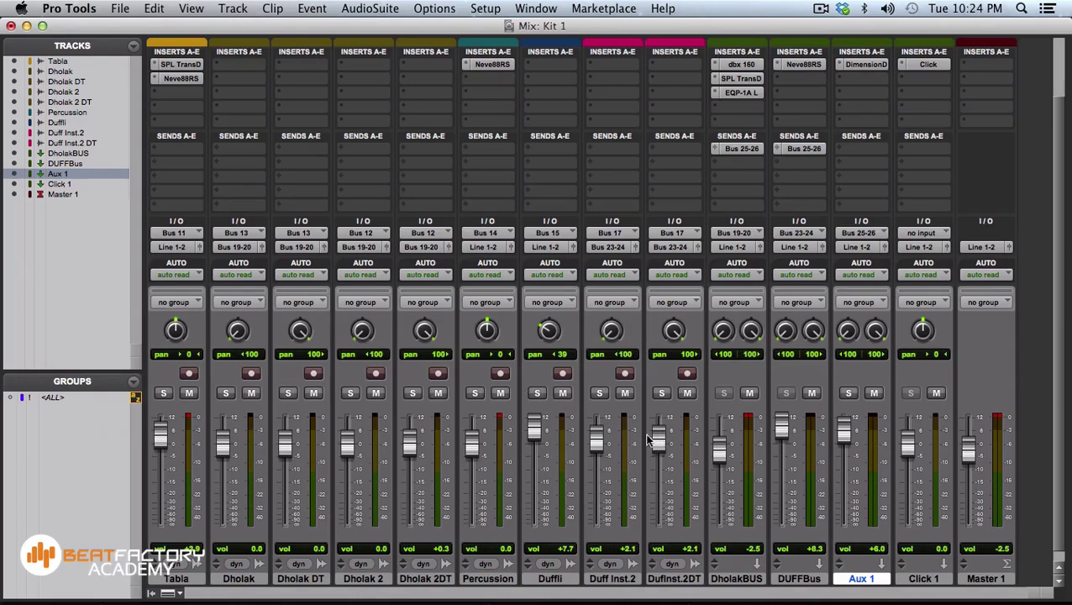
mouse_move(845, 439)
left_mouse_down()
mouse_move(845, 450)
mouse_move(846, 435)
left_mouse_up()
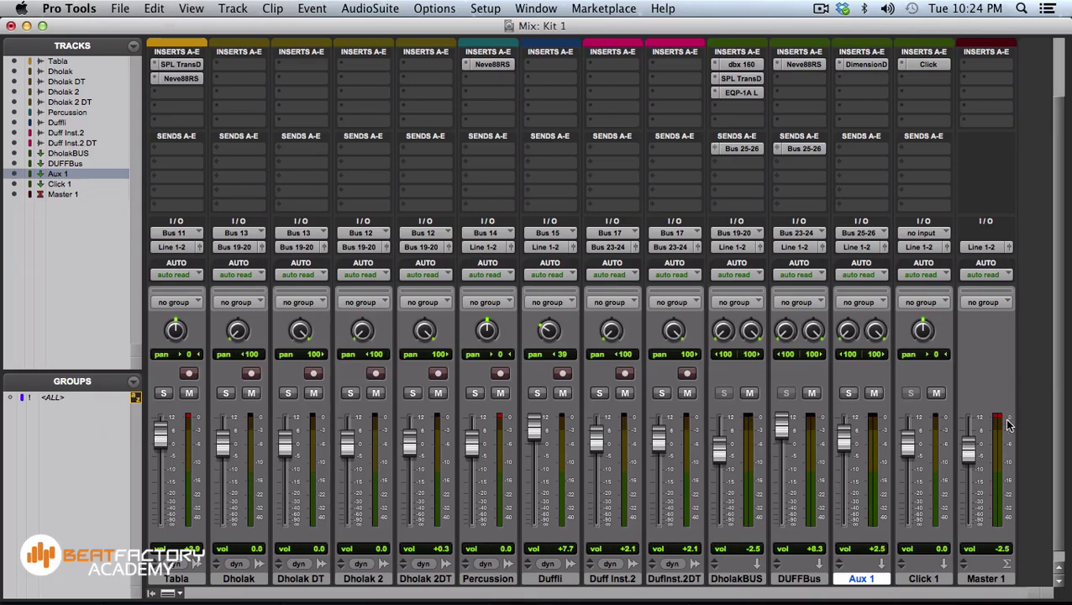
Insert the stereo UAD Ampex ATR-102 on Master 1 and move its window so the whole tape machine is visible
scroll(988, 151, "up", 3)
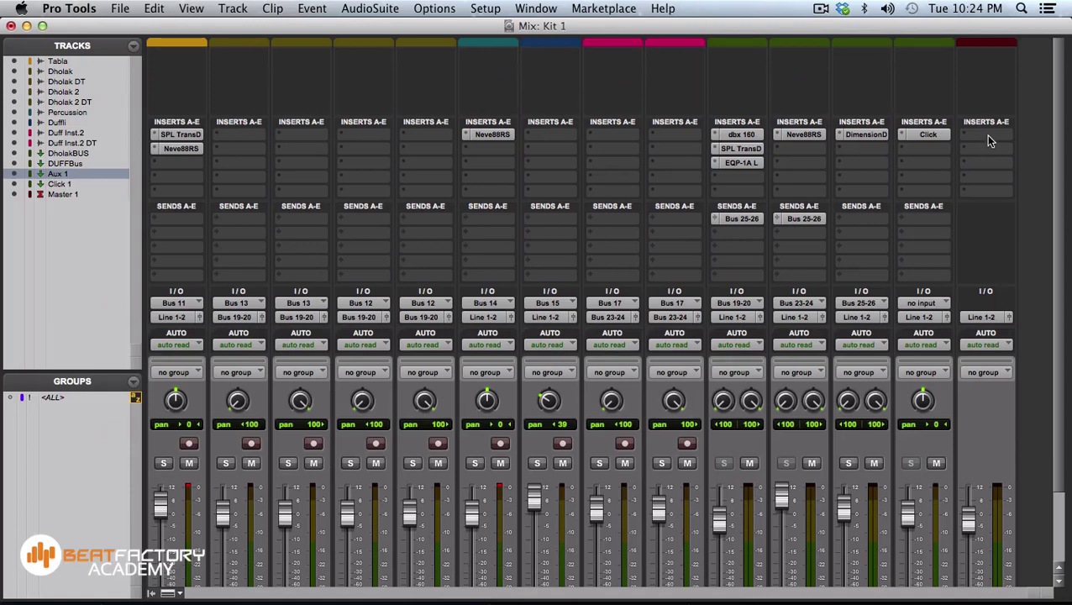
left_click(986, 135)
mouse_move(986, 159)
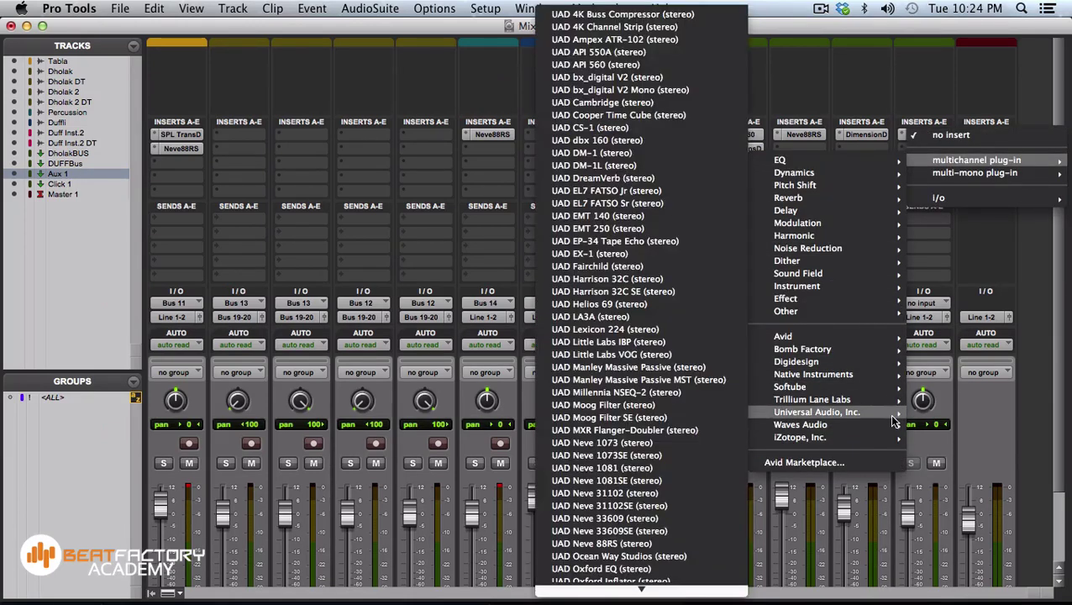
mouse_move(805, 413)
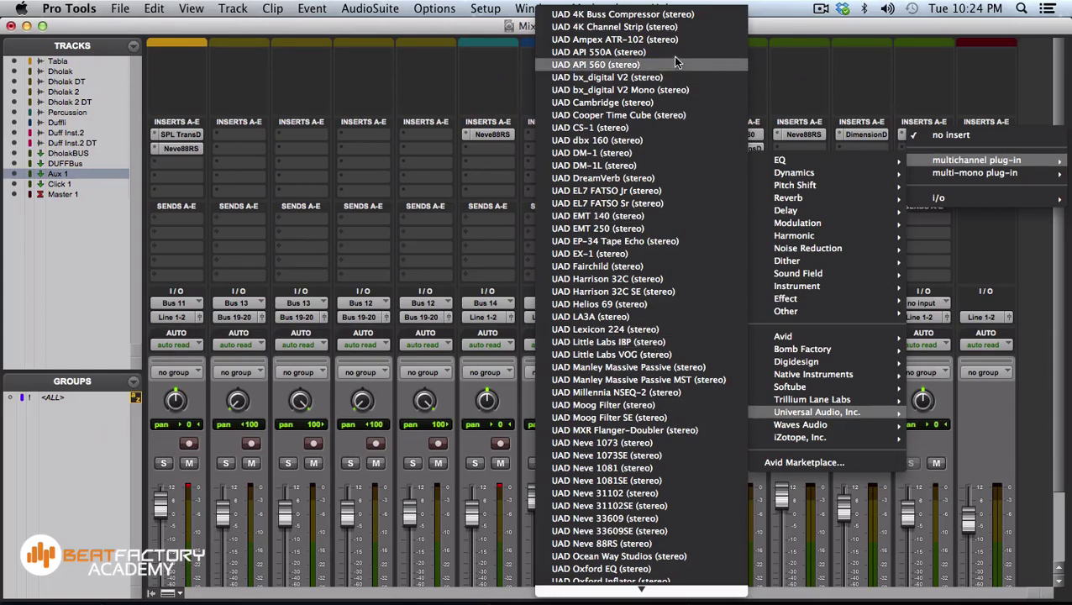
left_click(622, 40)
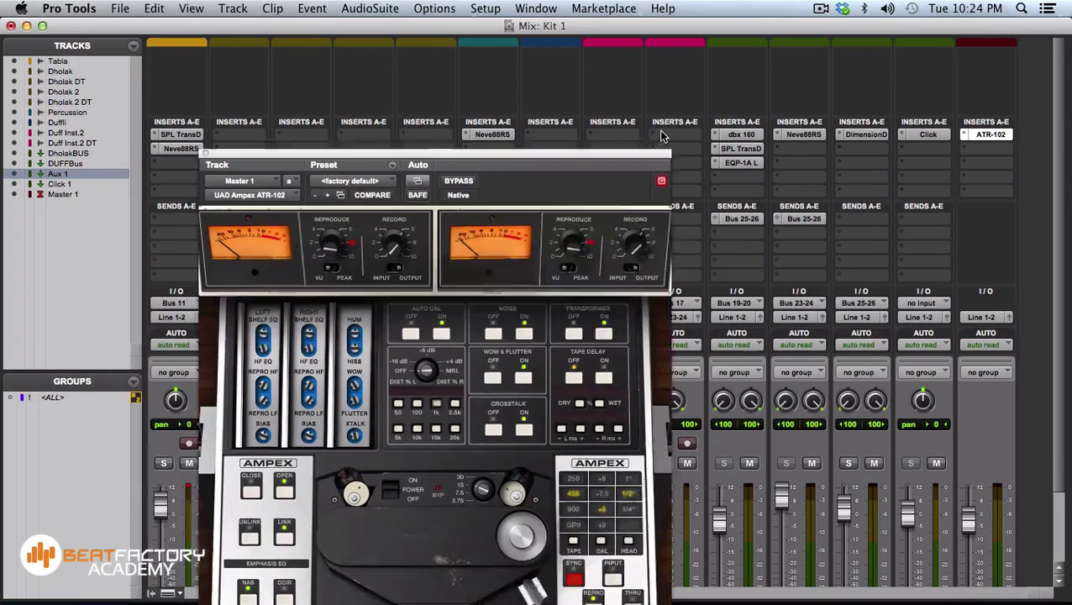
left_click_drag(661, 136, 803, 68)
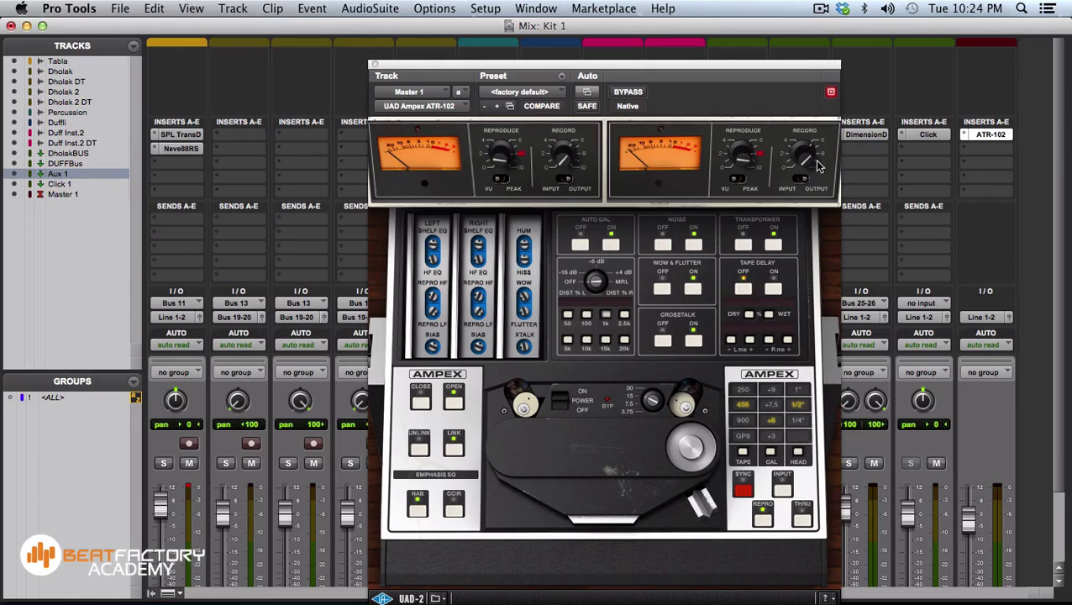
Adjust the linked reproduce and record levels of the ATR-102 on Master 1
left_click_drag(746, 166, 748, 193)
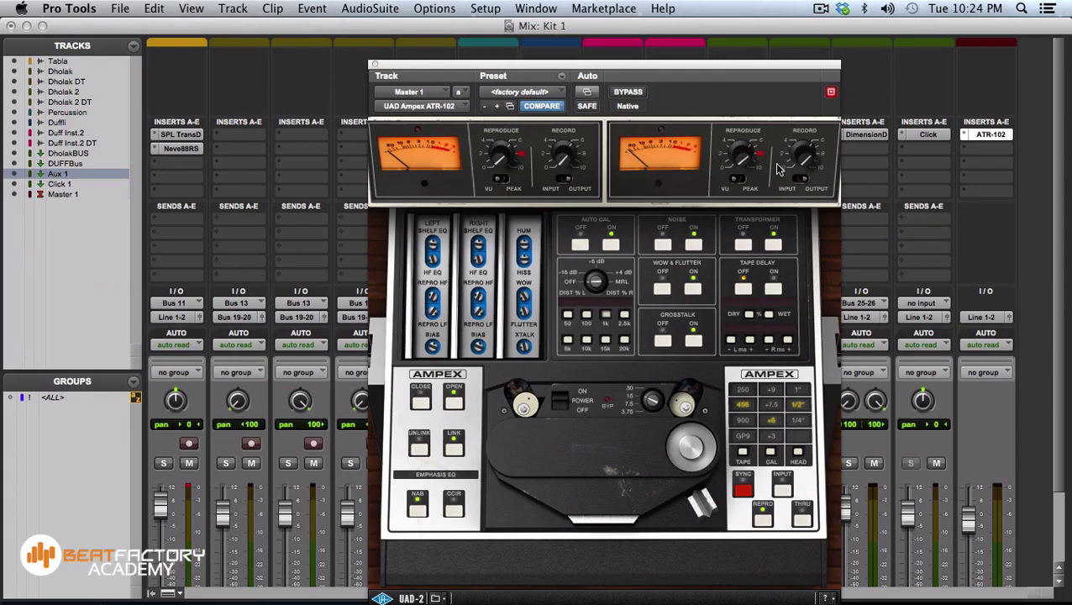
left_click_drag(754, 168, 750, 168)
left_click_drag(743, 159, 743, 175)
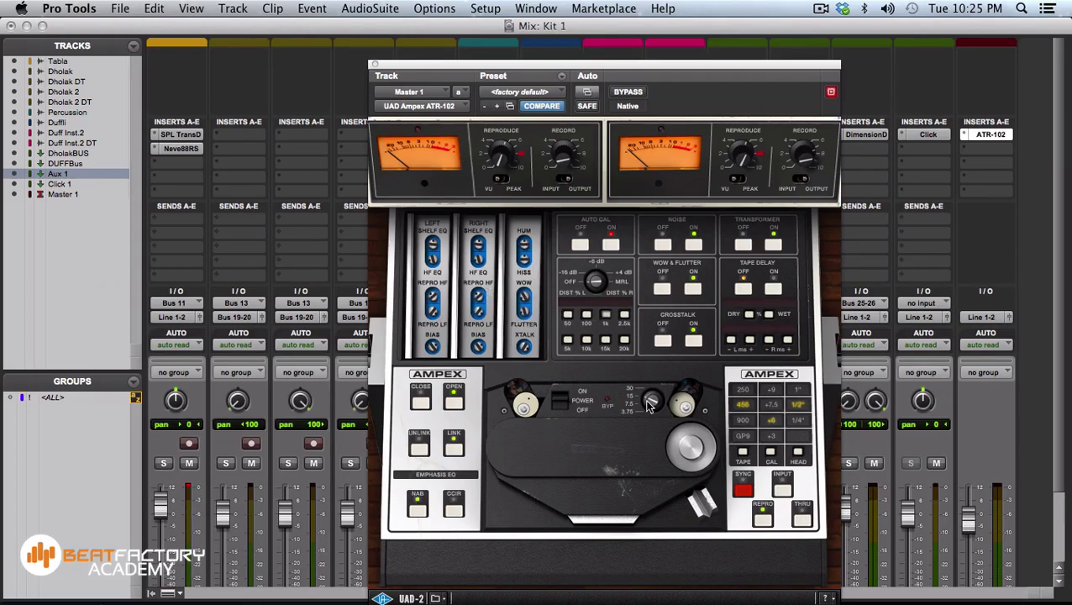
Lower the ATR-102's tape speed, audition tape types 250, 35-90 and 111 in the mix, and settle on 456
left_click_drag(650, 406, 651, 444)
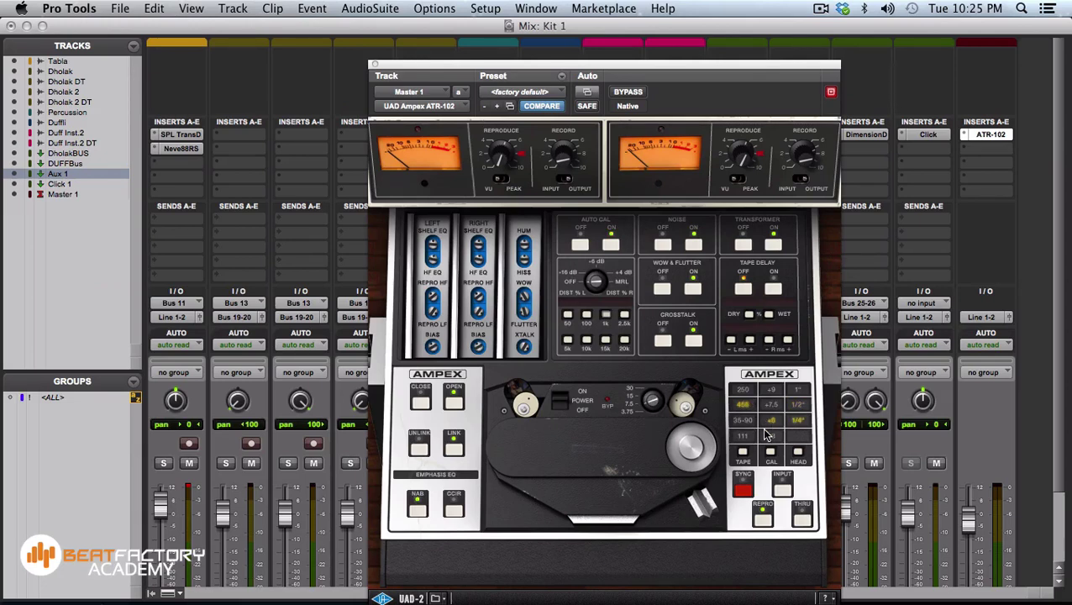
left_click(747, 395)
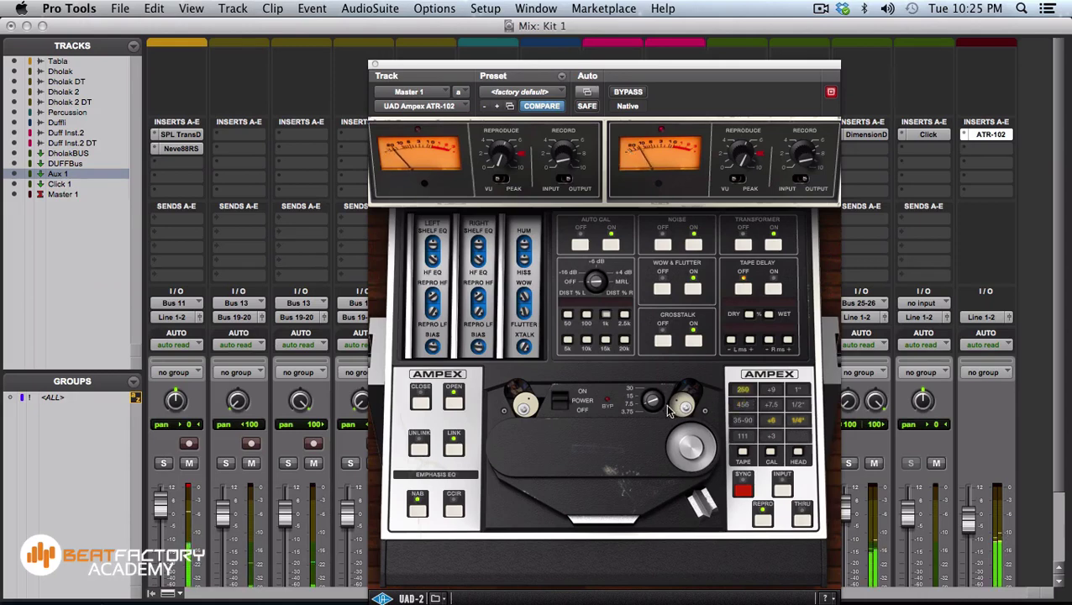
left_click(743, 405)
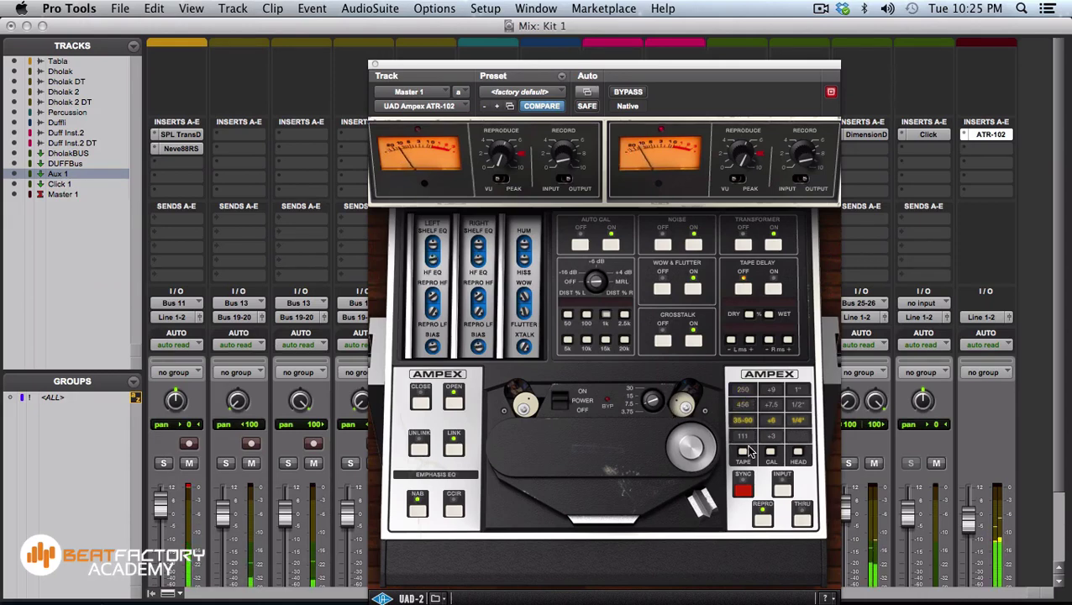
left_click(743, 435)
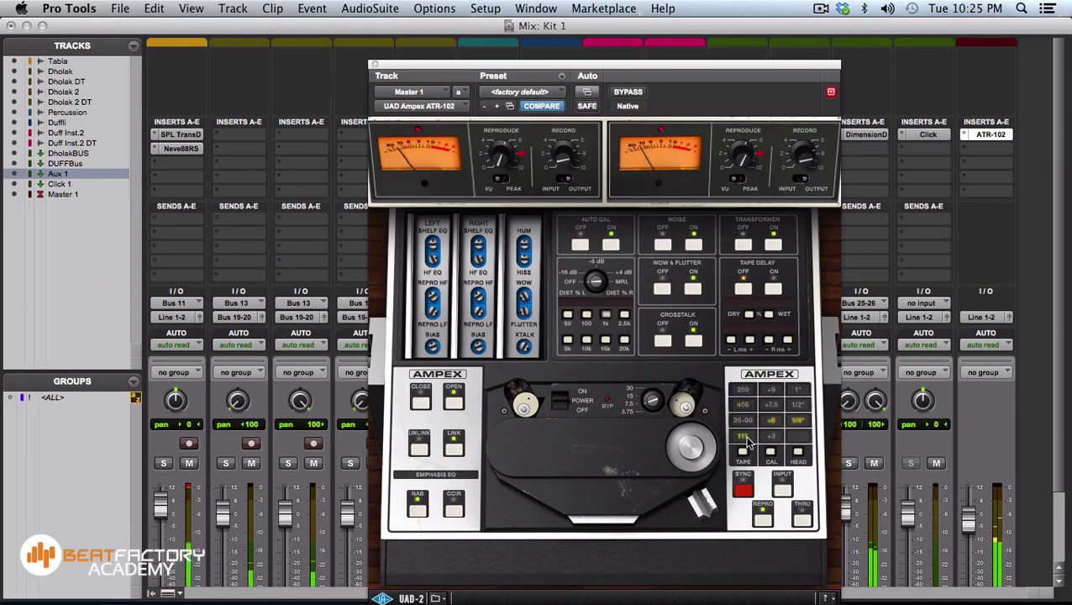
left_click(743, 404)
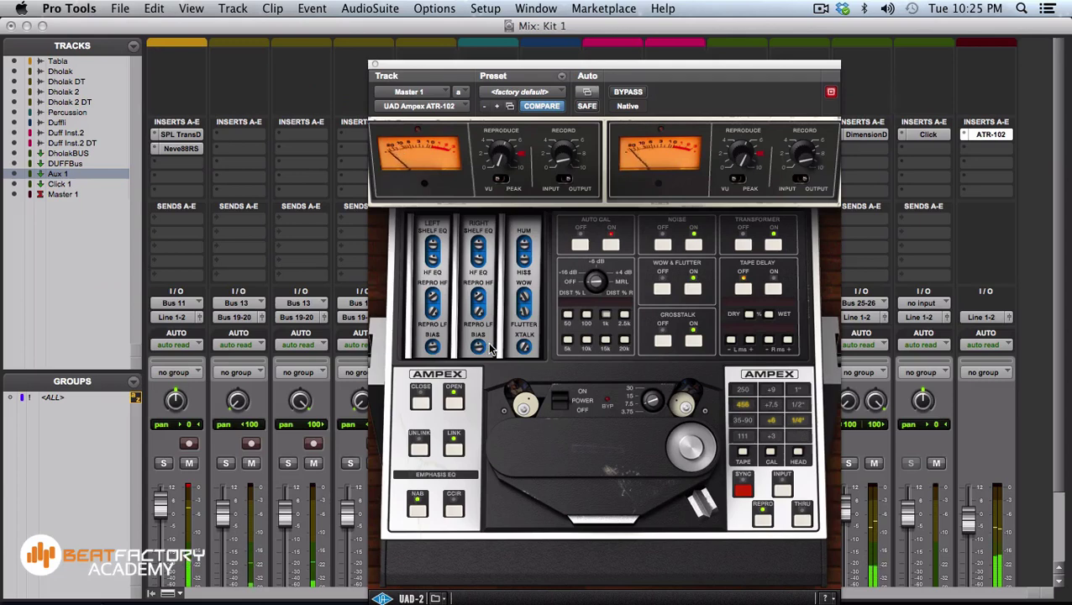
Close the ATR-102 with its crosstalk on and check the tracks in the Edit window before returning to the mixer
left_click(693, 339)
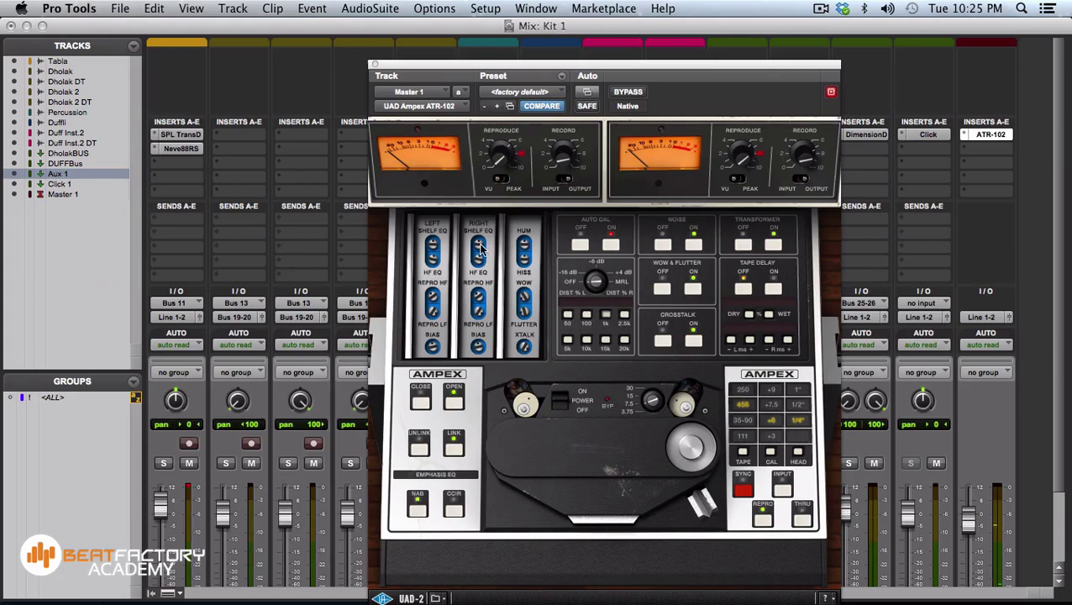
left_click(375, 64)
key("super+equal")
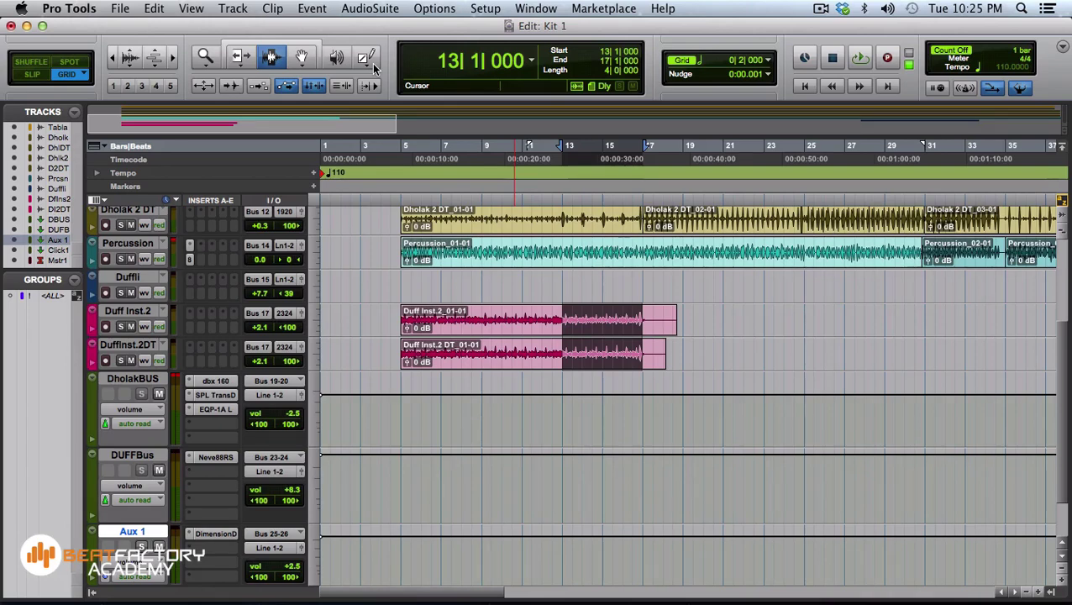
key("super+equal")
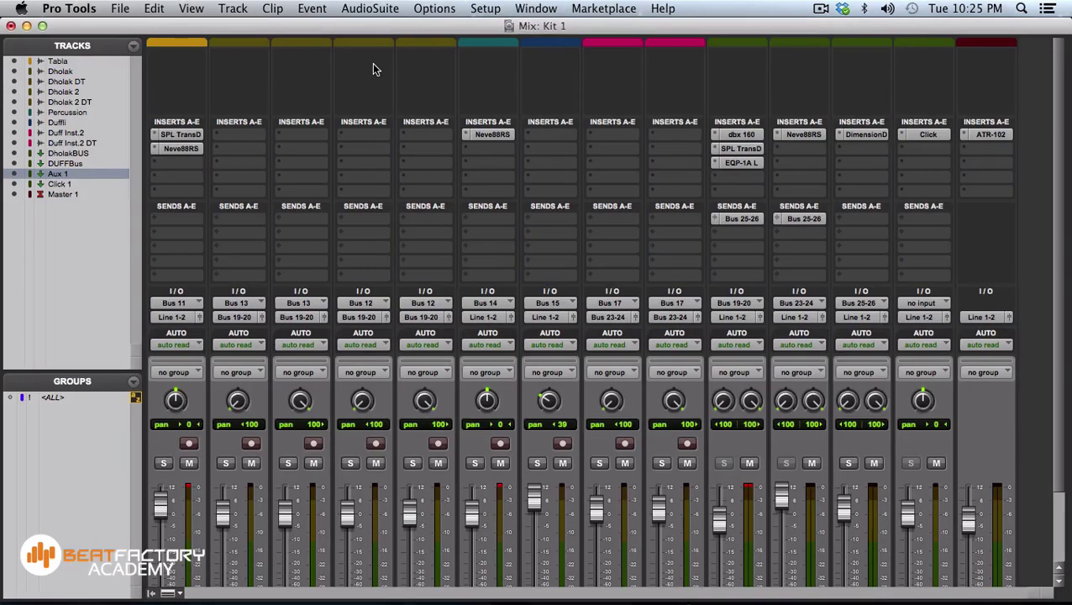
Insert the stereo UAD Manley Massive Passive MST after the ATR-102 on Master 1 and move its window so the whole equalizer is visible
left_click(983, 153)
mouse_move(966, 174)
mouse_move(863, 404)
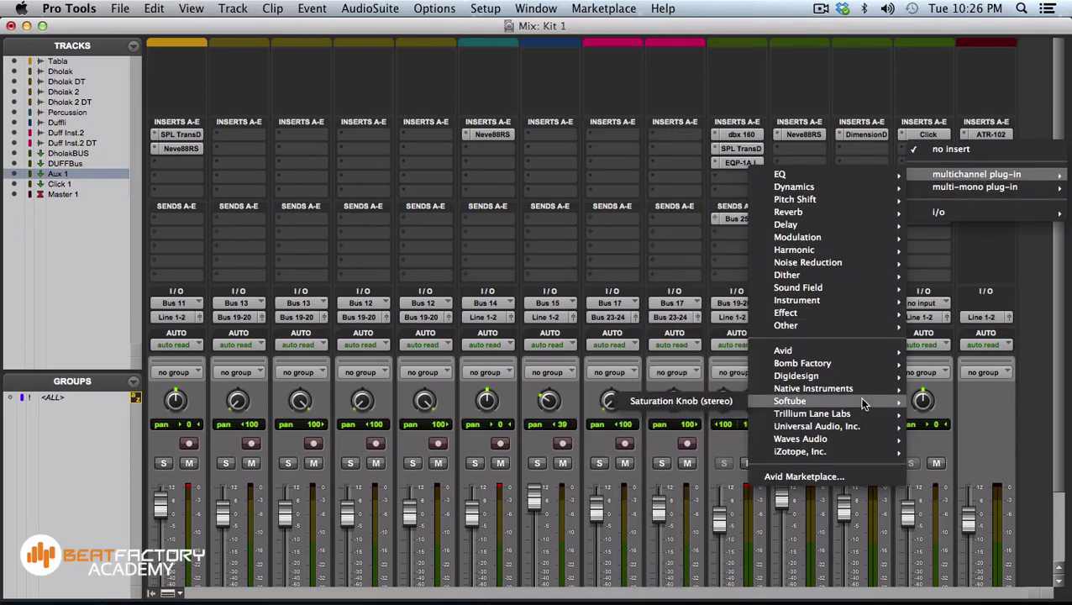
mouse_move(858, 426)
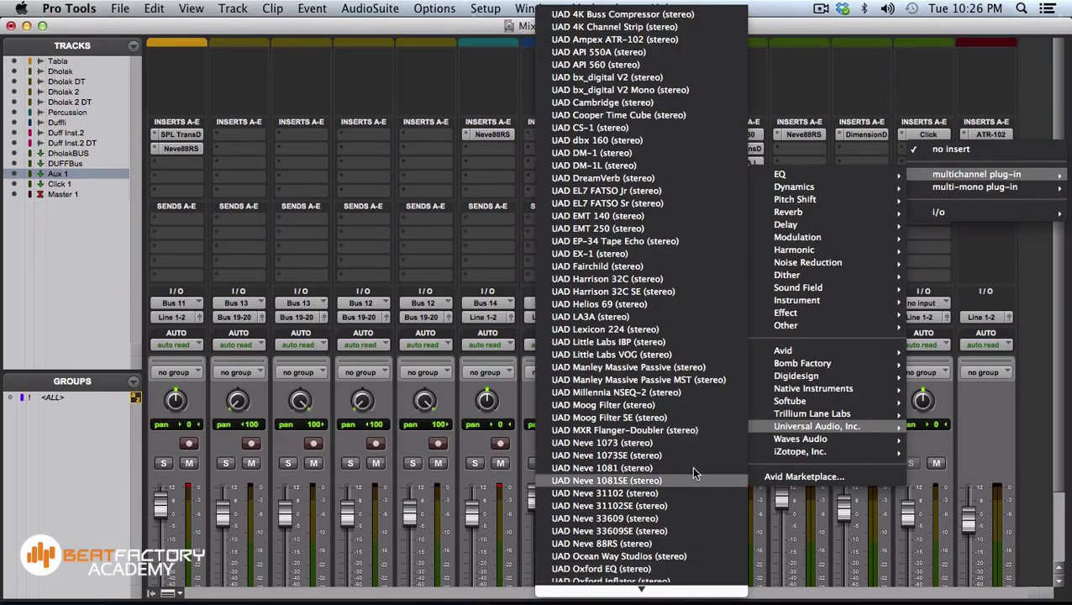
left_click(691, 380)
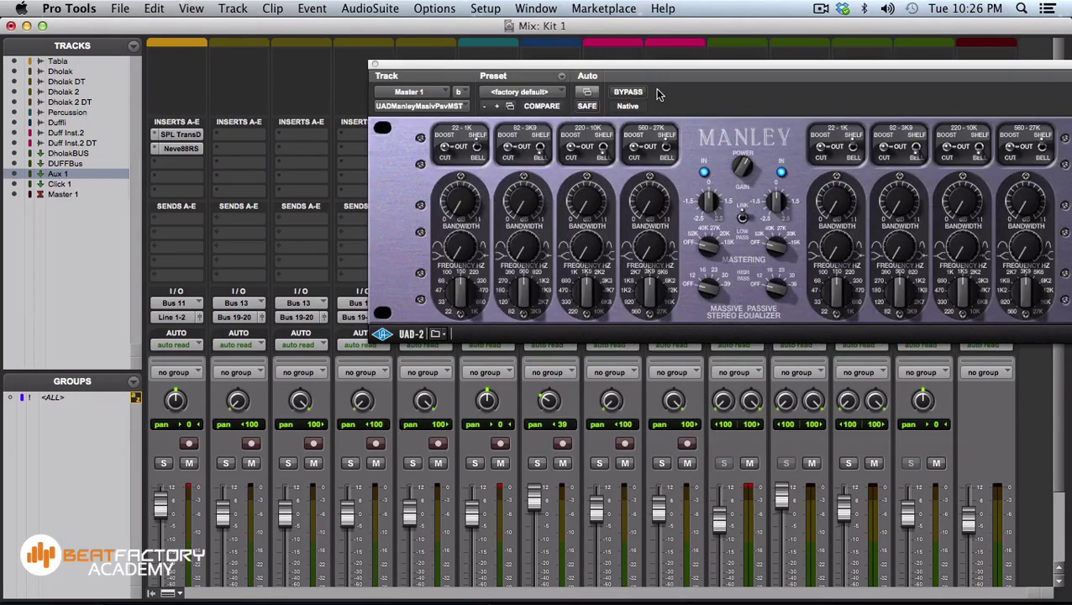
left_click_drag(672, 72, 529, 153)
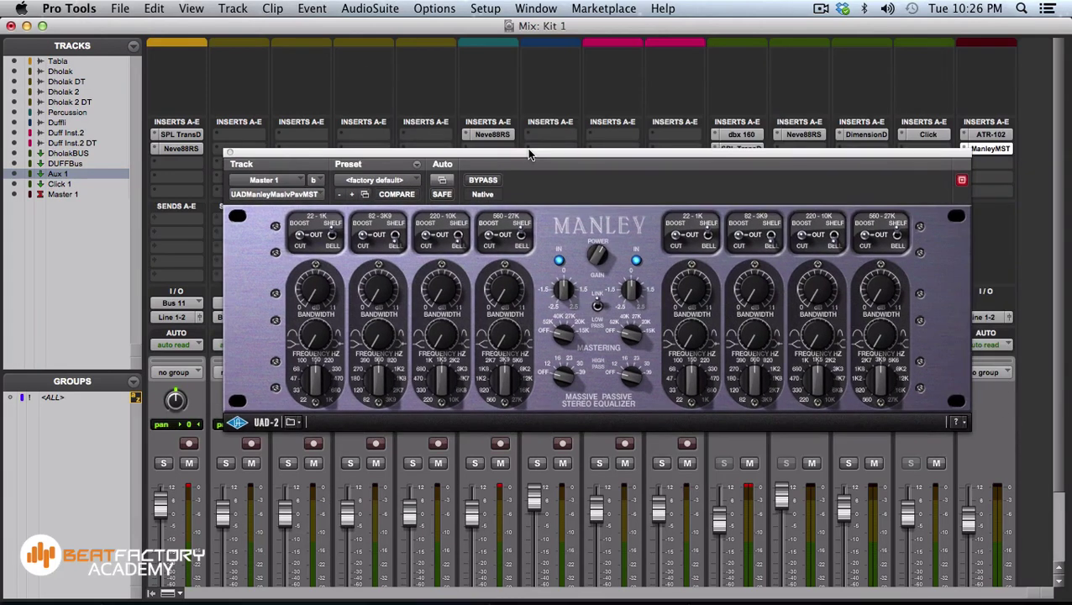
On the linked Manley, boost the 560–27K band and cut the 220–10K band, setting the frequency and gain of each
left_click(491, 220)
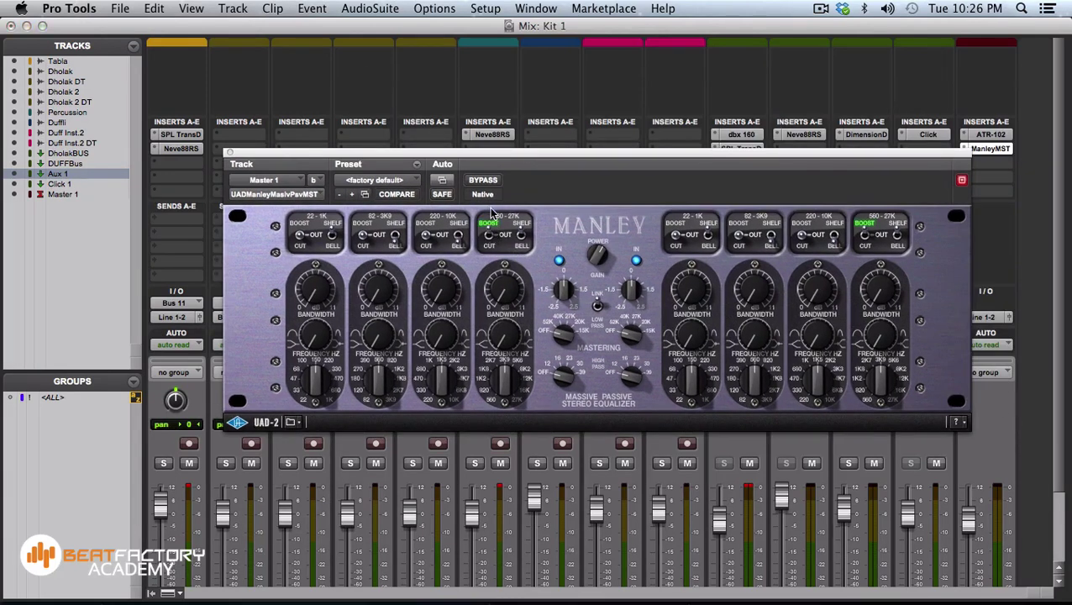
left_click_drag(508, 376, 517, 315)
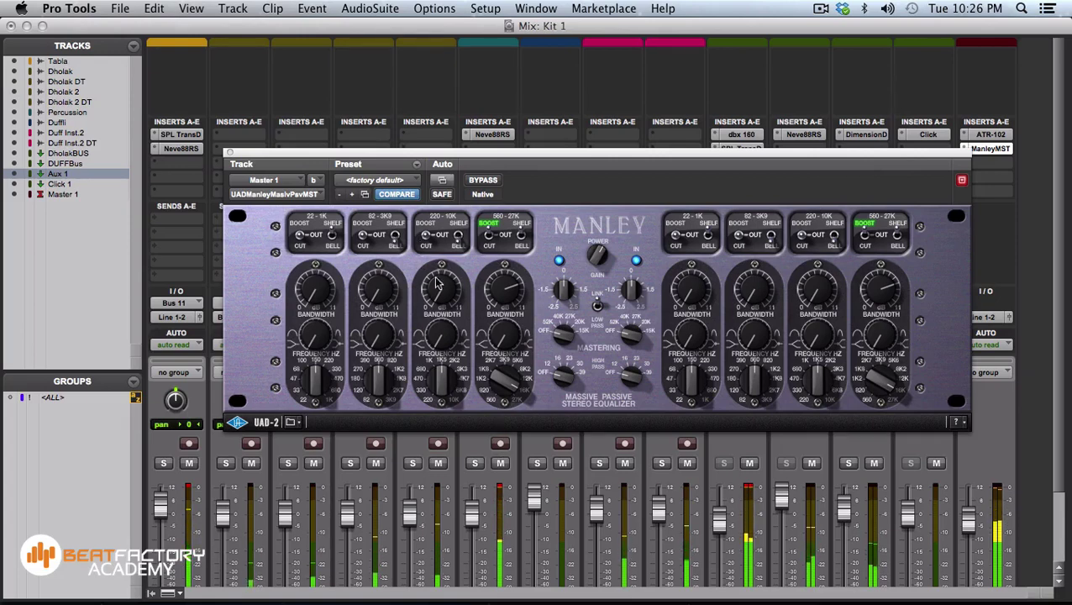
left_click_drag(448, 374, 448, 399)
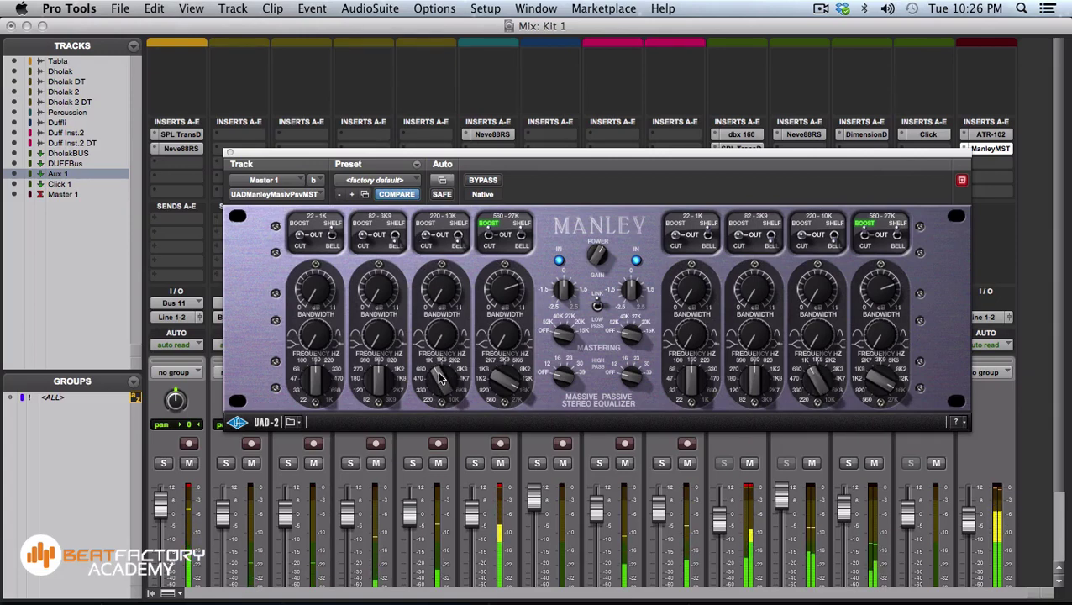
left_click(426, 240)
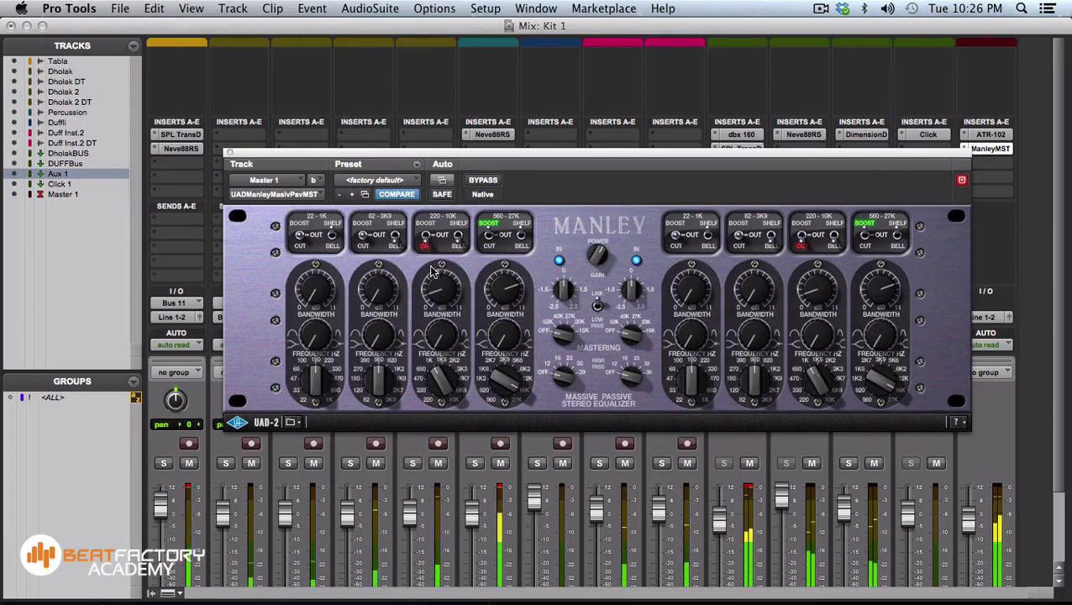
Boost the Manley's 22–1K band, lower its frequency, and try the high-pass filter
left_click_drag(323, 376, 324, 396)
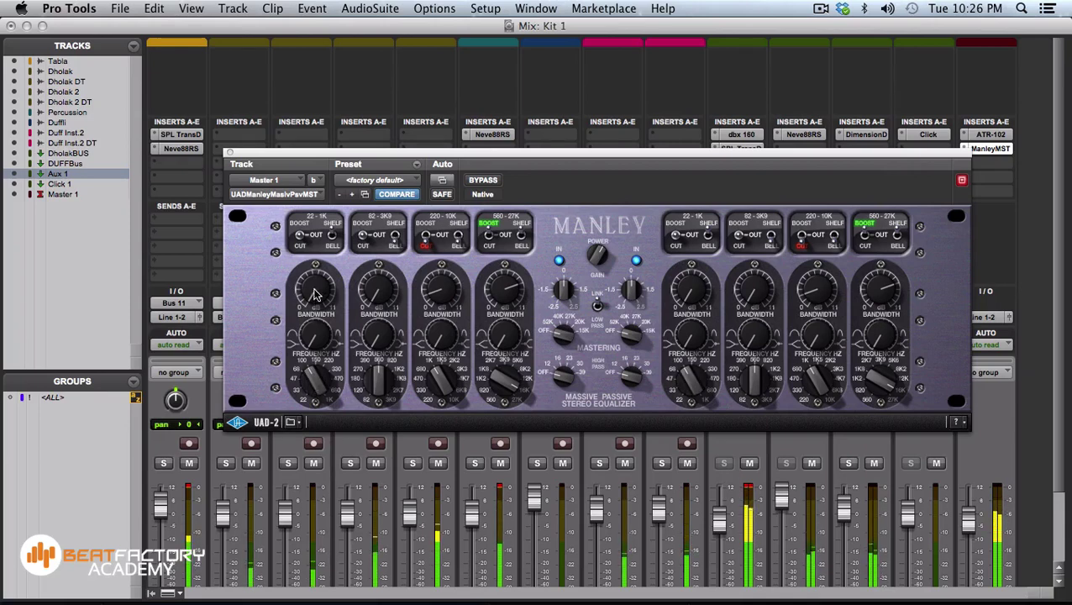
left_click(299, 234)
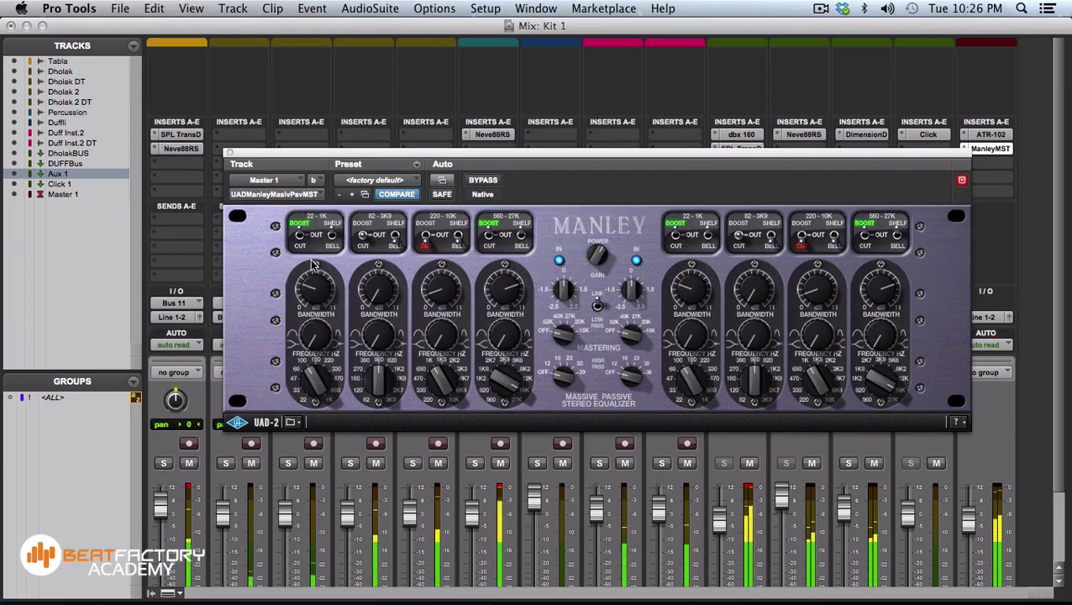
left_click_drag(308, 378, 309, 369)
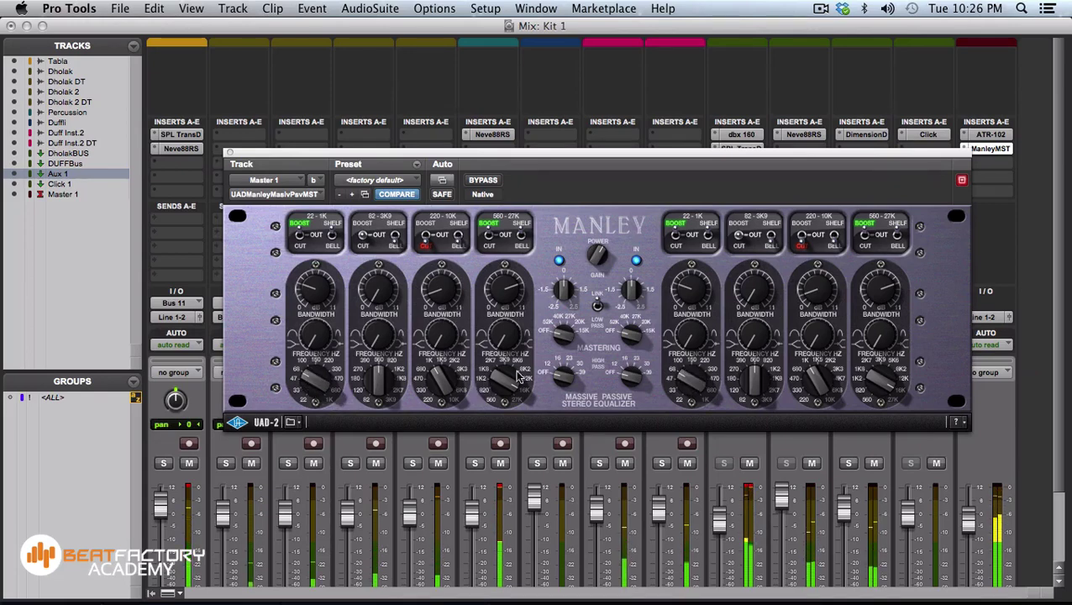
left_click_drag(554, 376, 556, 371)
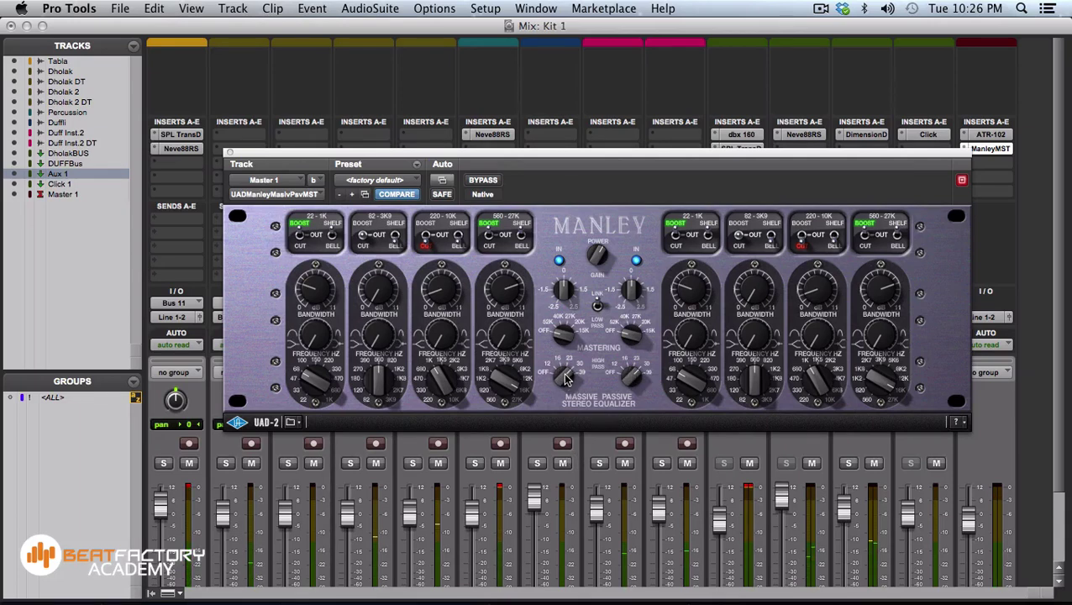
left_click_drag(566, 379, 574, 363)
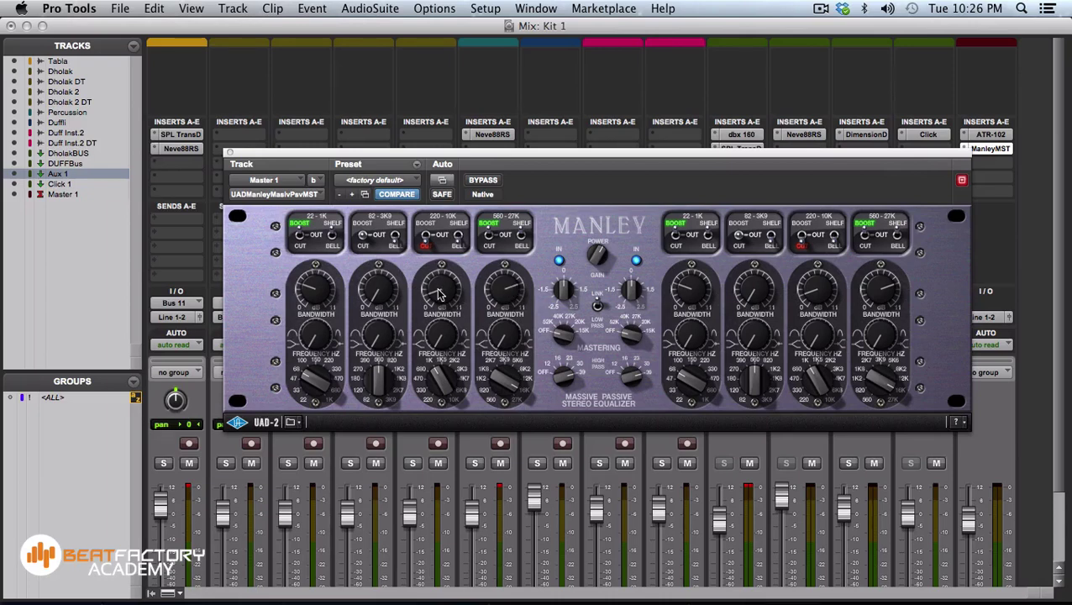
Lower the frequency of the Manley's 220–10K cut and adjust its bandwidth and gain
left_click_drag(435, 375, 430, 380)
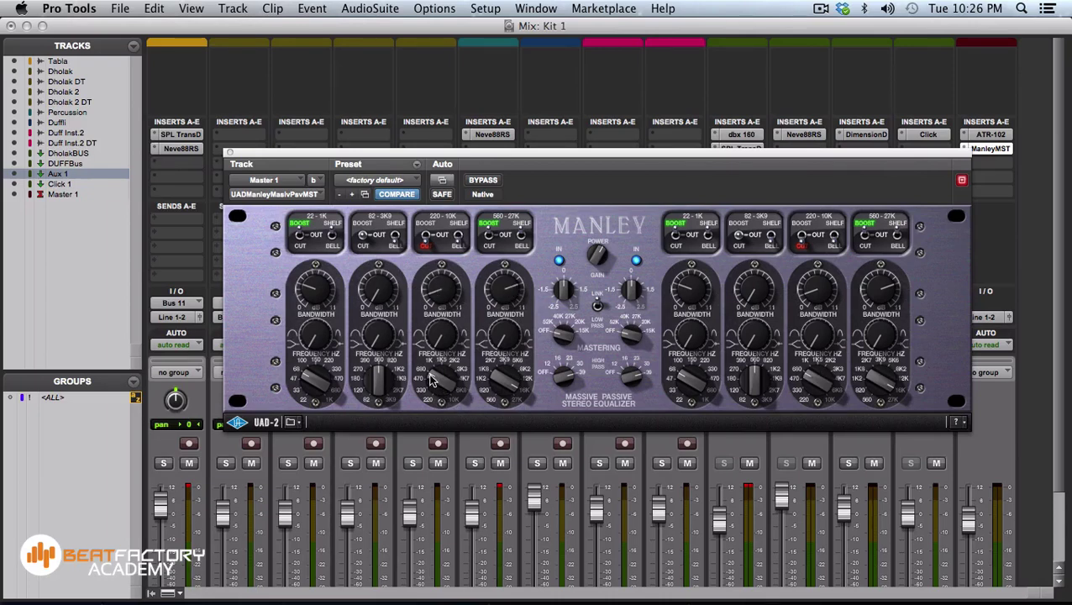
left_click_drag(440, 337, 440, 335)
left_click_drag(441, 292, 443, 292)
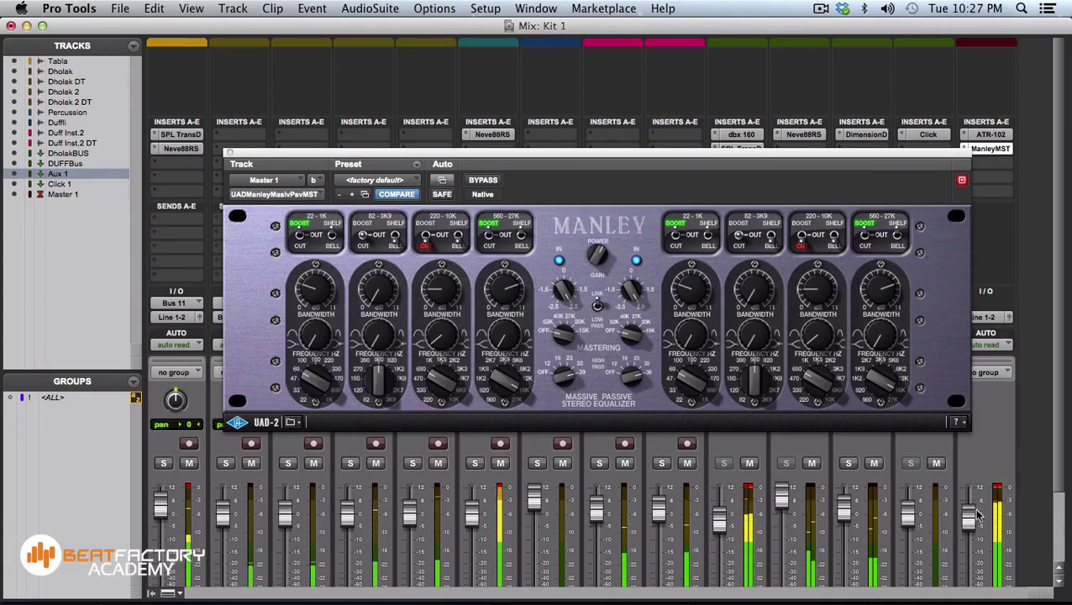
Compare the playing mix with the ATR-102 and Manley on Master 1 bypassed, and switch both back on
left_click(990, 134)
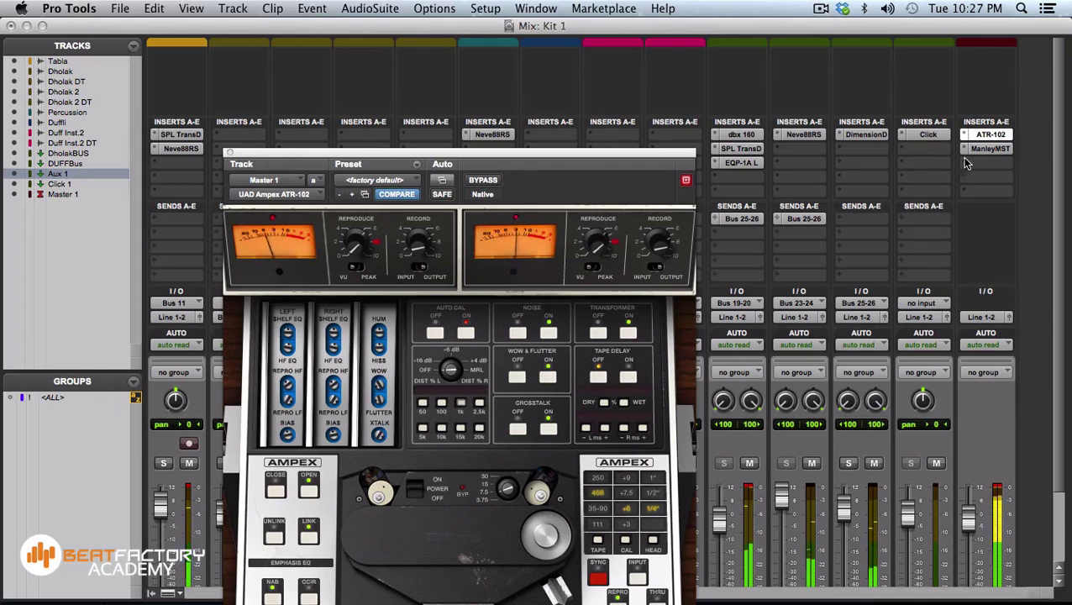
left_click(982, 136, "super")
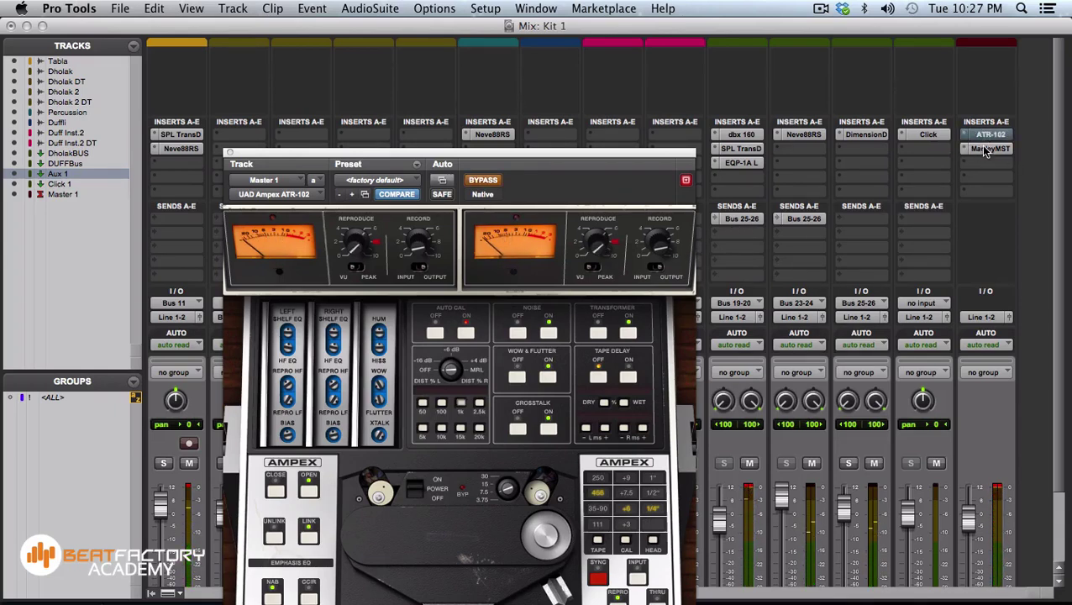
left_click(984, 149, "super")
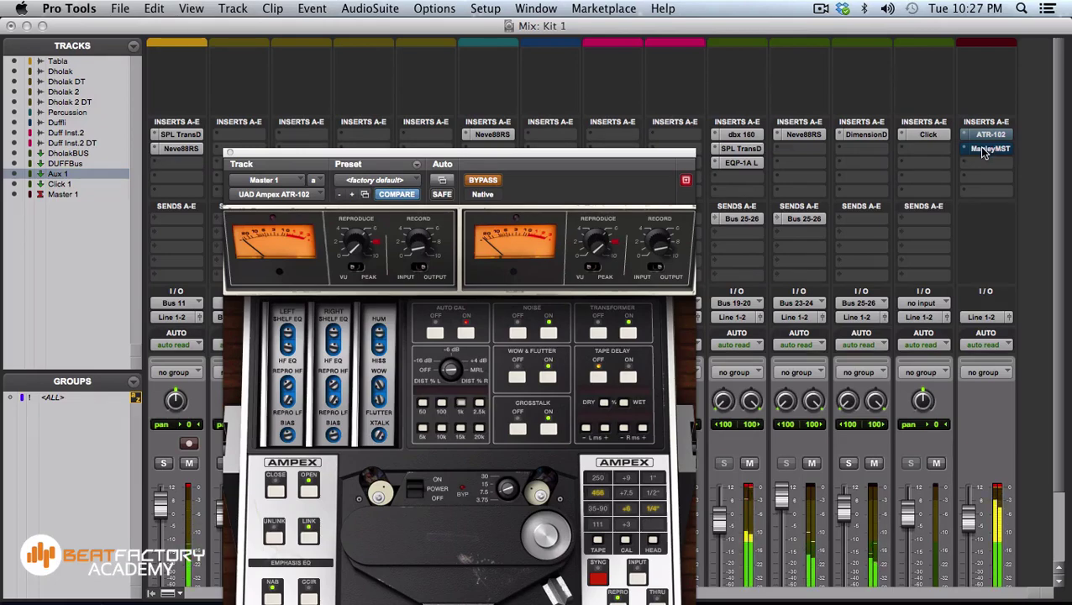
left_click_drag(624, 153, 773, 52)
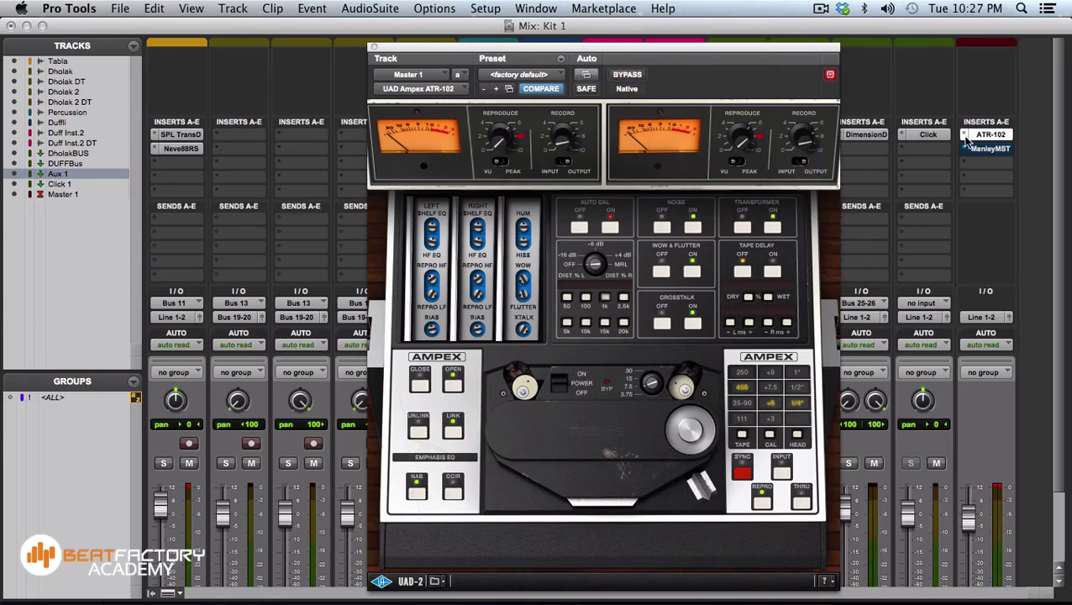
left_click(989, 149)
left_click(635, 77)
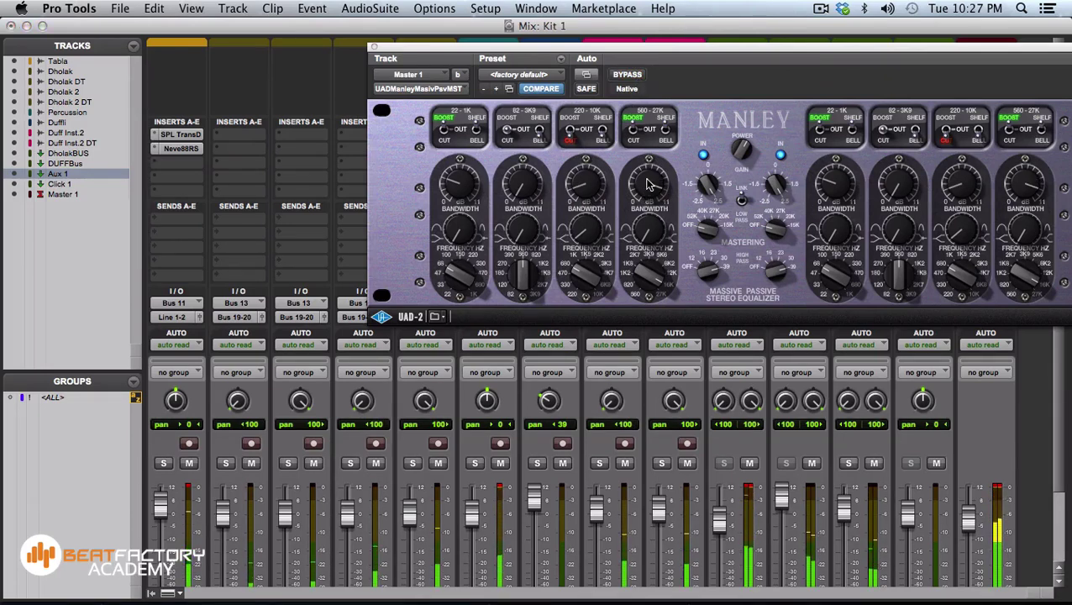
Close the Manley equalizer and raise the Aux 1 fader to +3.9 dB
left_click(377, 49)
scroll(889, 312, "down", 3)
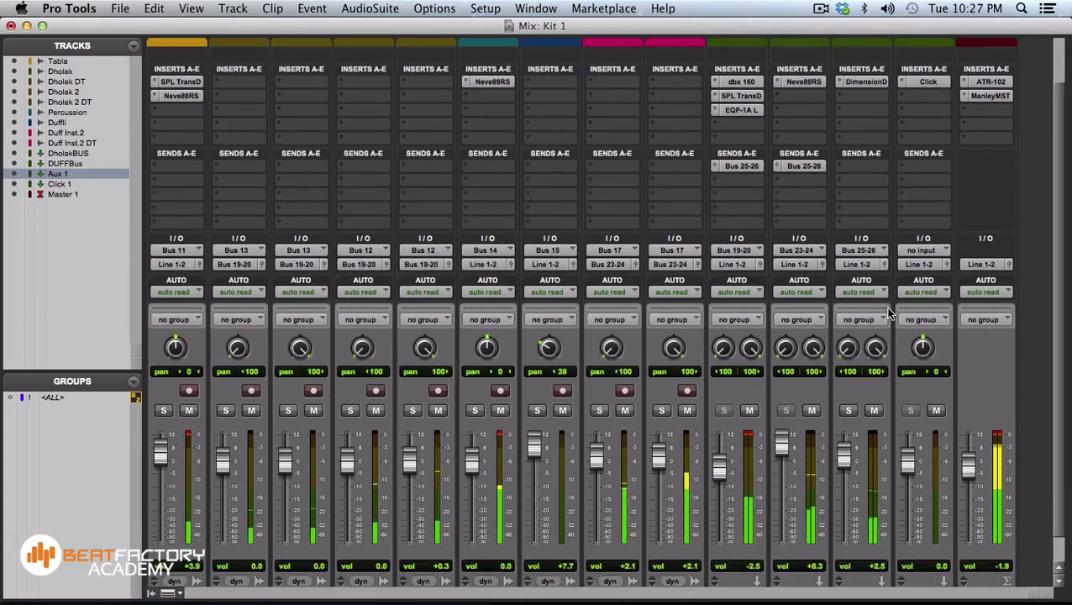
left_click_drag(844, 458, 844, 454)
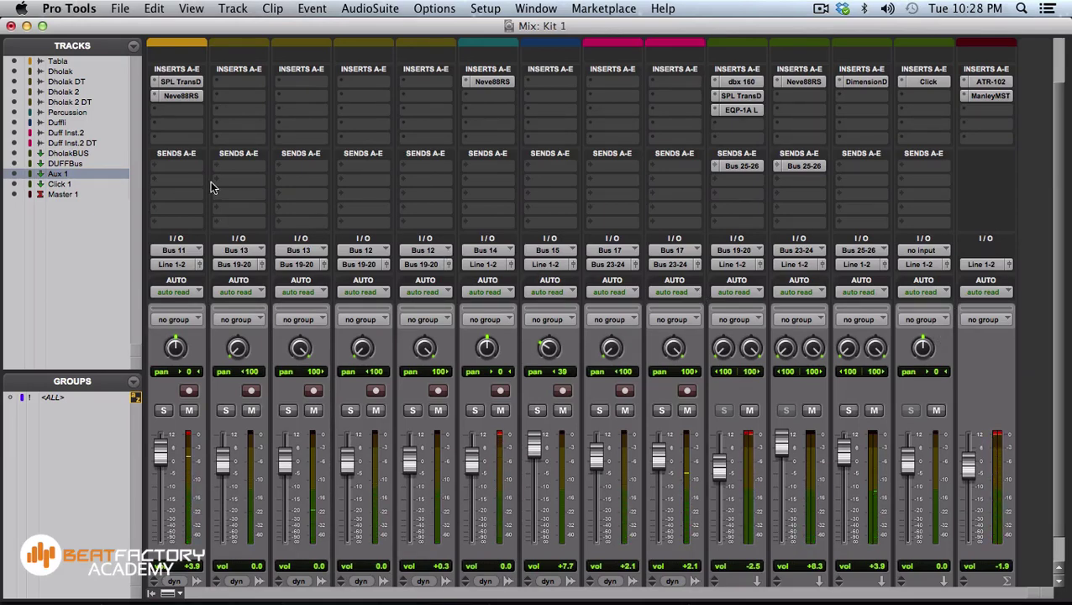
Bypass all inserts on Tabla, Percussion, DholakBUS, DUFFBus, Aux 1 and Click 1, and play the mix with Aux 1 muted
left_click(190, 96)
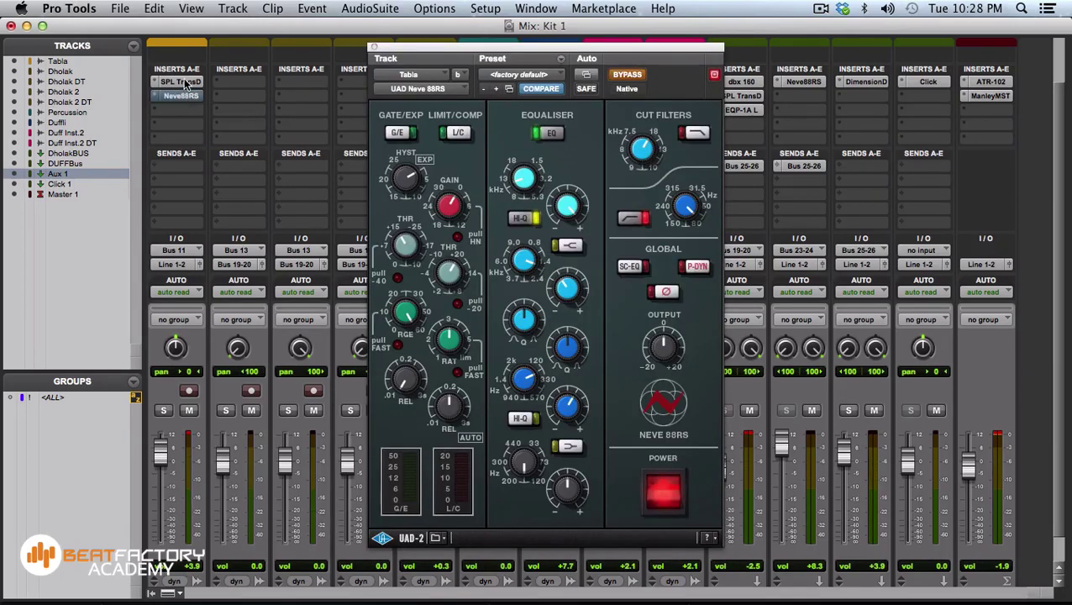
left_click(373, 50)
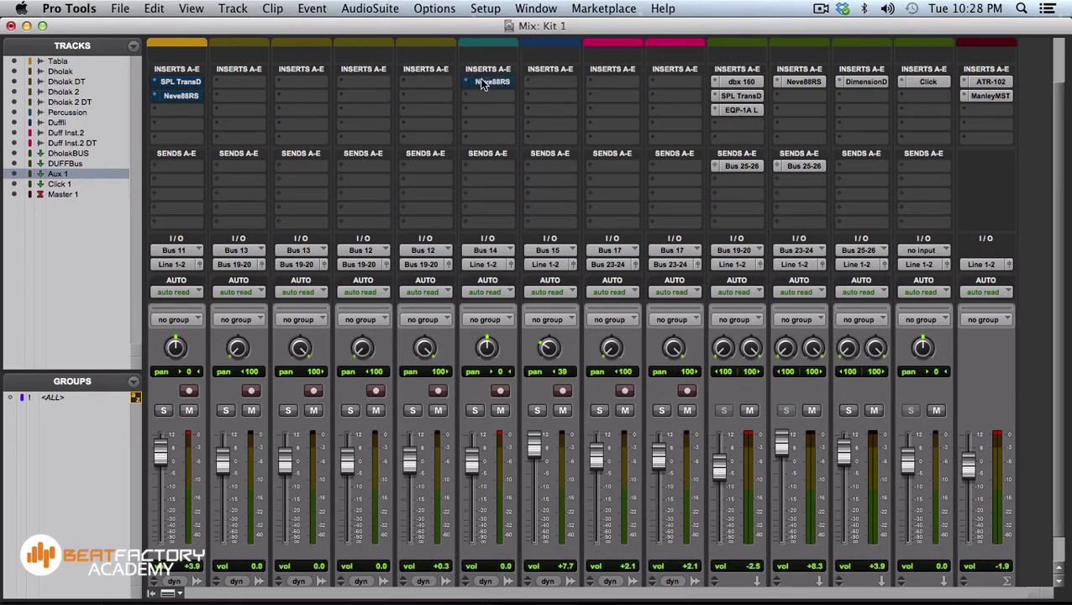
left_click_drag(727, 86, 734, 112)
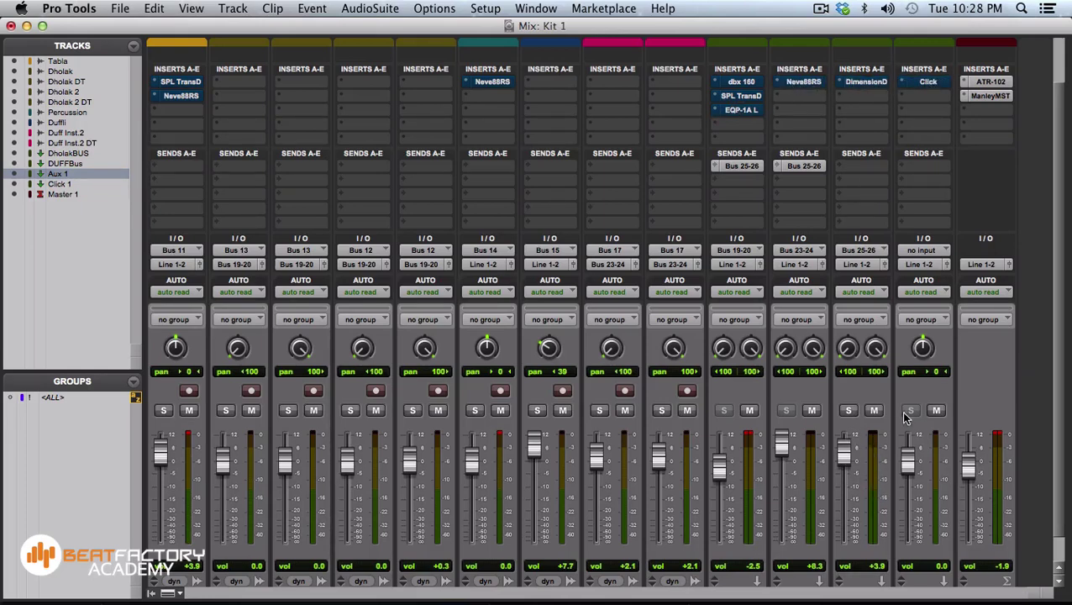
key("space")
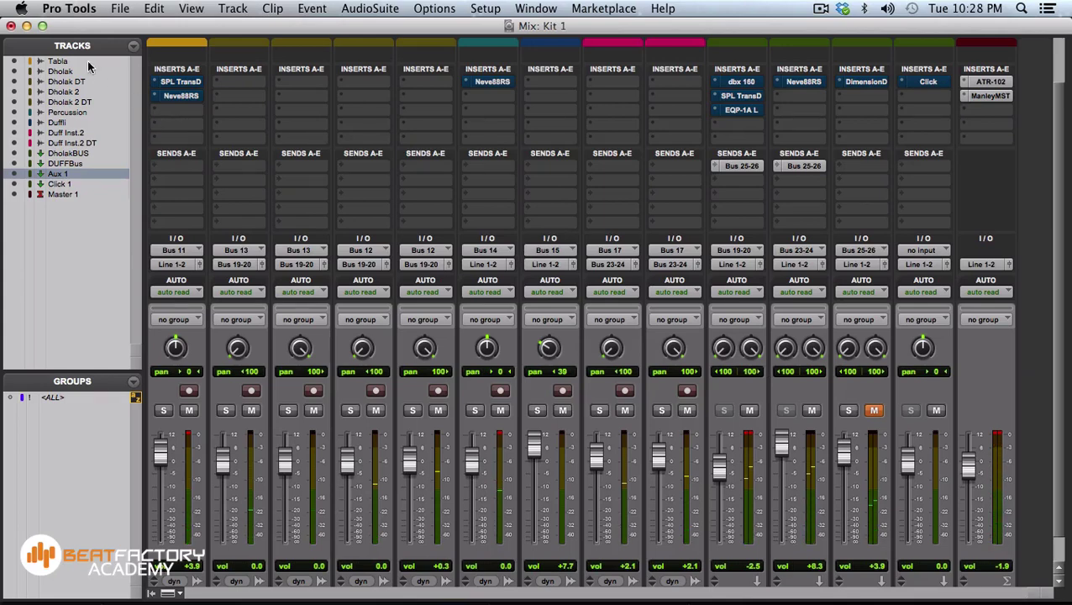
Re-enable the inserts on Tabla, Percussion, DholakBUS, DUFFBus and Aux 1, and unmute Aux 1
left_click(176, 95, "super")
left_click(177, 82, "super")
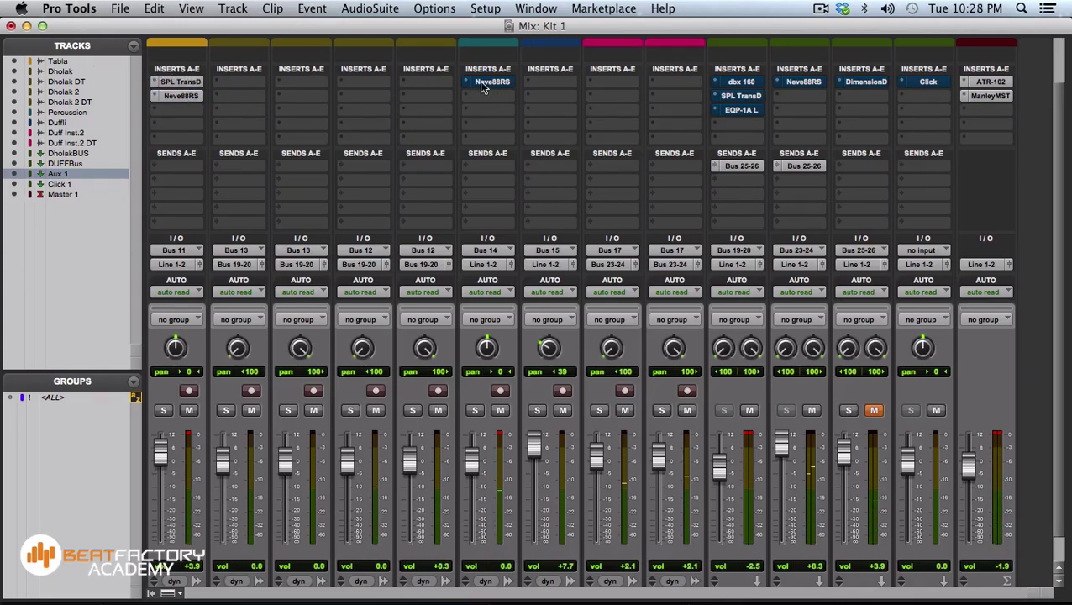
left_click(730, 83, "super")
left_click(736, 96, "super")
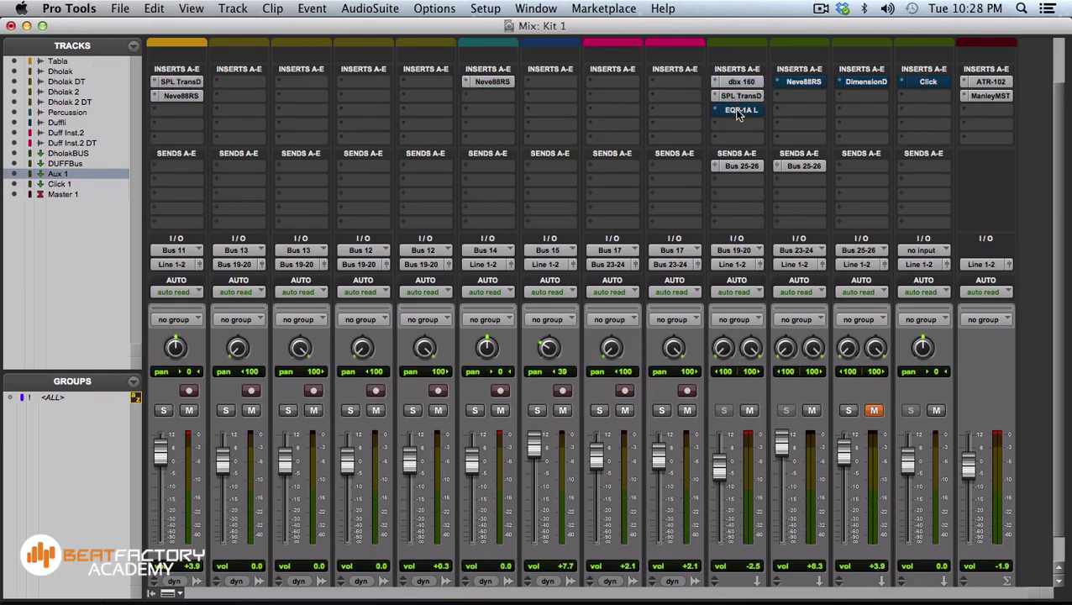
left_click(876, 84, "super")
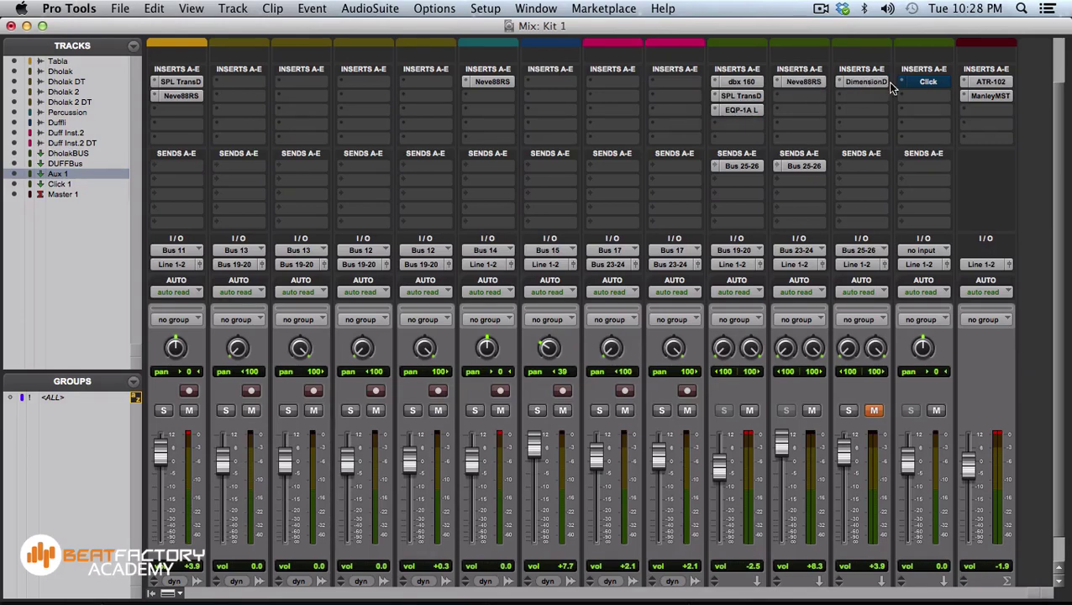
left_click(920, 82, "super")
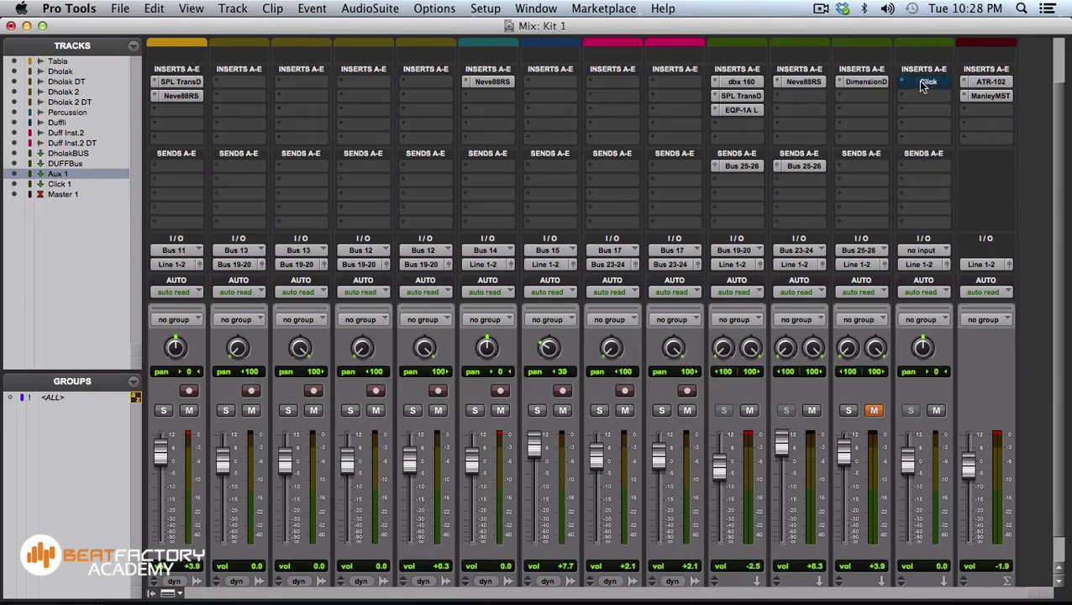
left_click(872, 411)
Insert the stereo iZotope Ozone 5 after the Manley on Master 1 and dismiss its preset manager with the default settings
scroll(1016, 284, "down", 2)
left_click(981, 97)
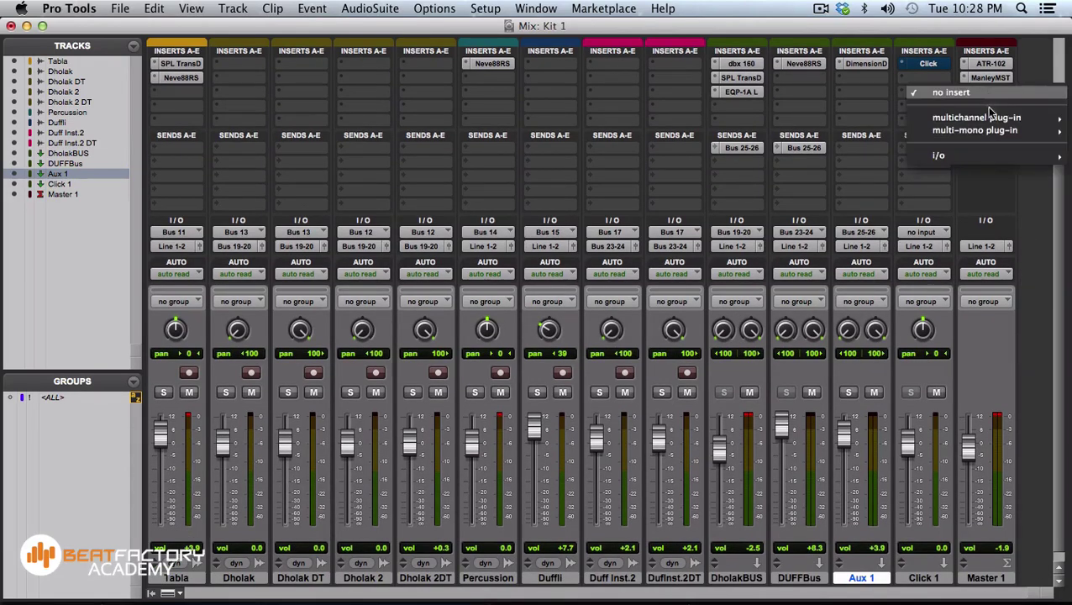
mouse_move(966, 117)
mouse_move(853, 374)
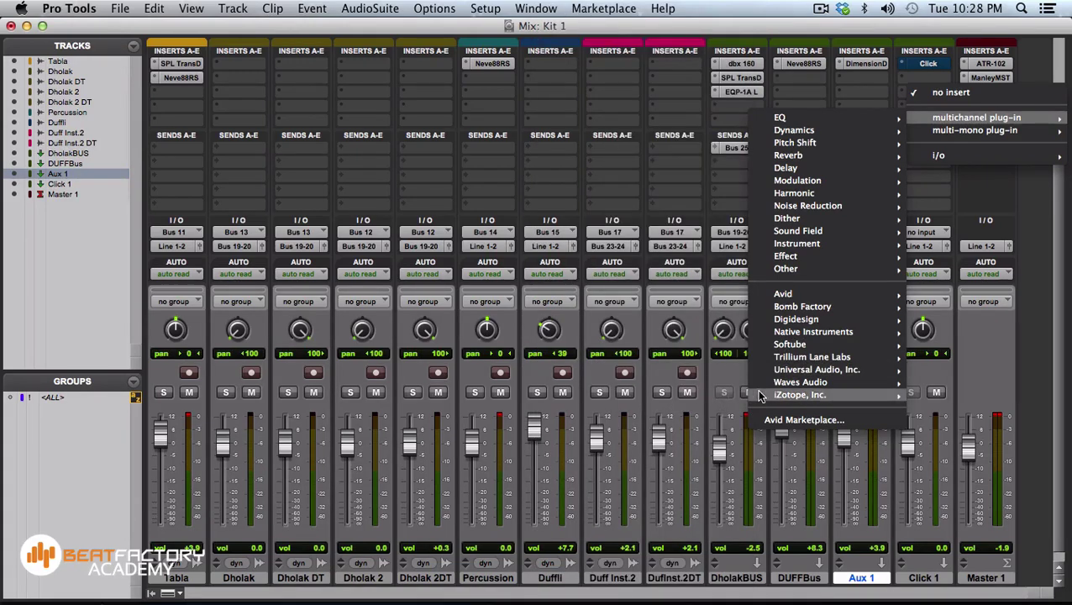
mouse_move(762, 396)
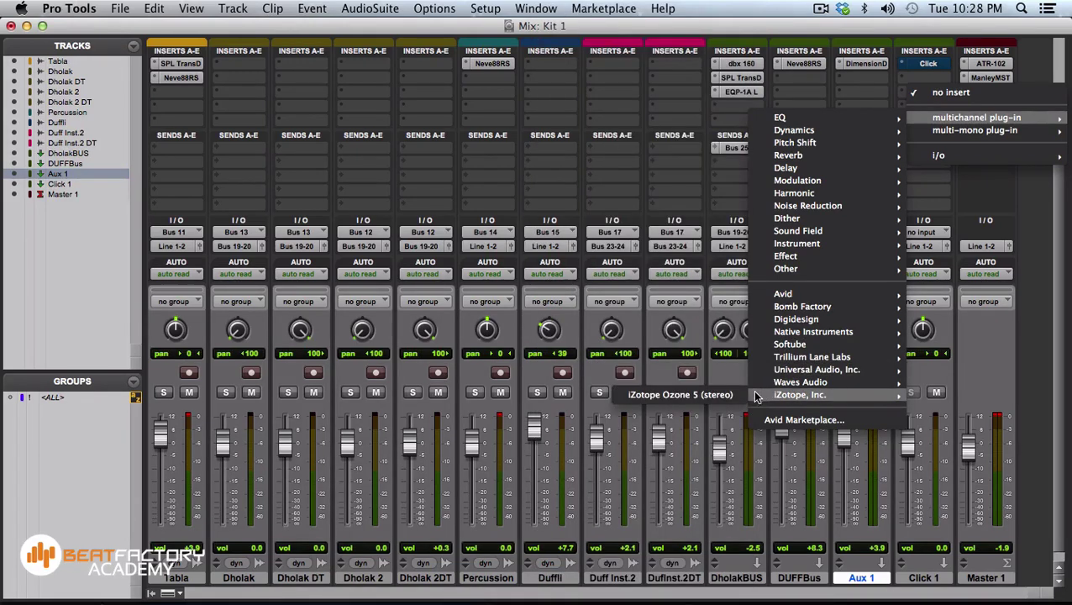
left_click(704, 395)
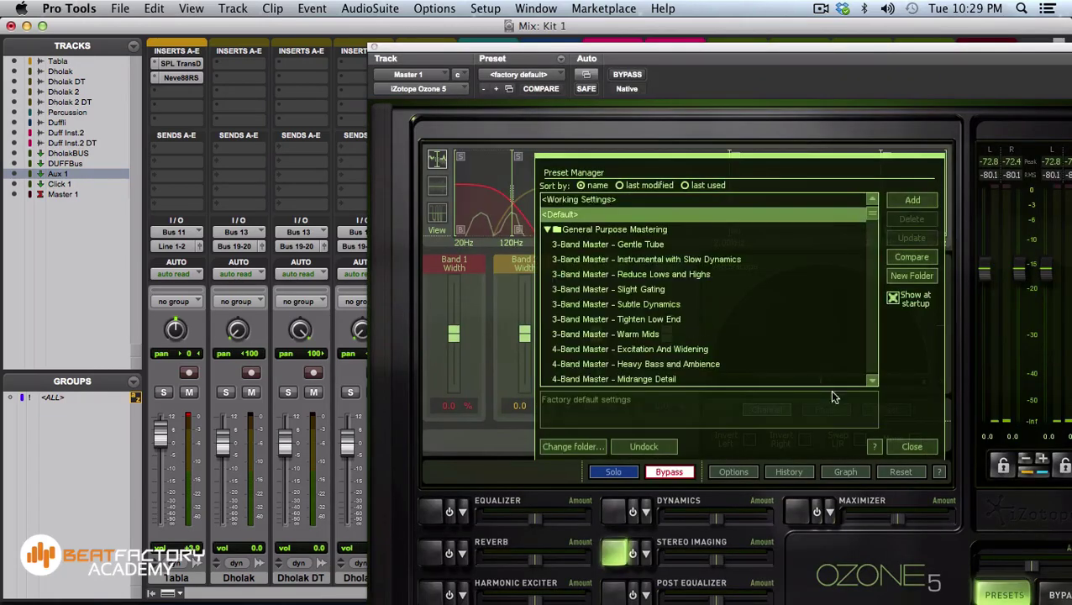
left_click(915, 448)
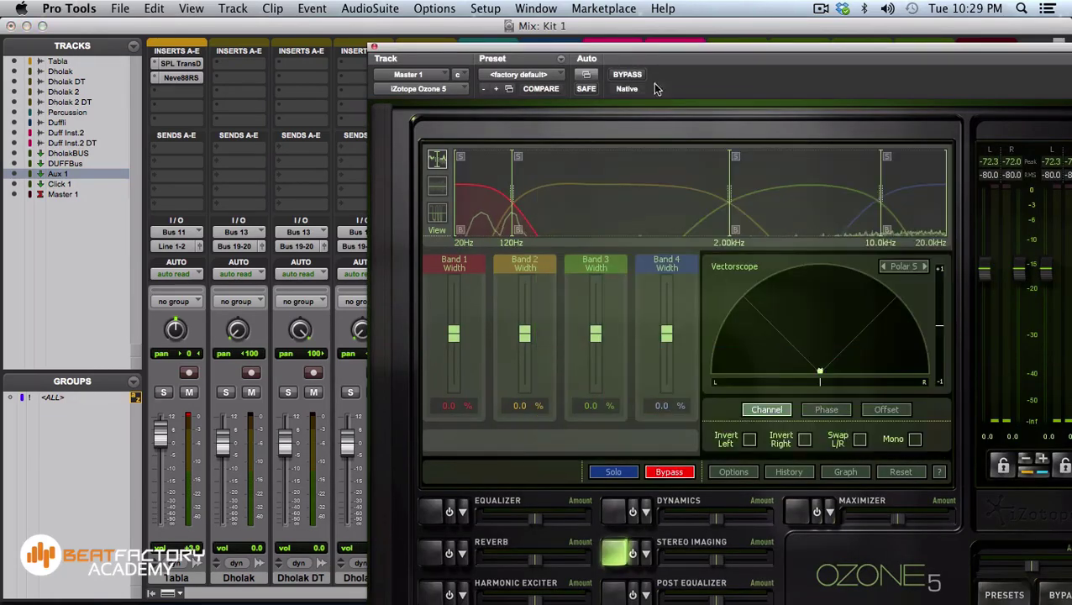
During playback, set Ozone 5's stereo imaging widths to 48.4% for Band 2, 76.6% for Band 3 and 96.9% for Band 4, and close it
left_click_drag(632, 48, 530, 22)
key("space")
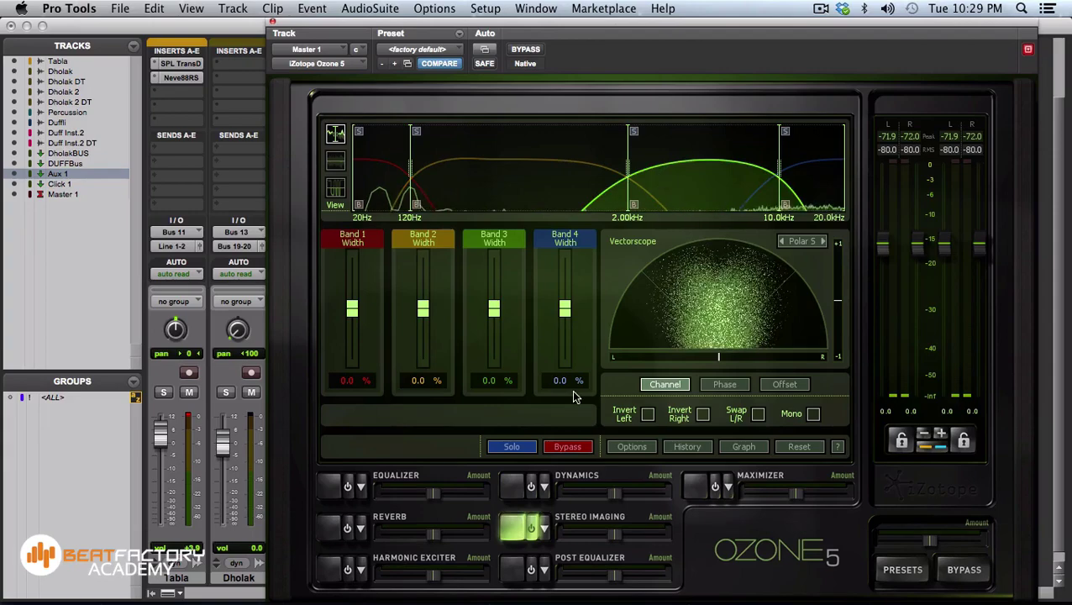
left_click_drag(494, 308, 495, 274)
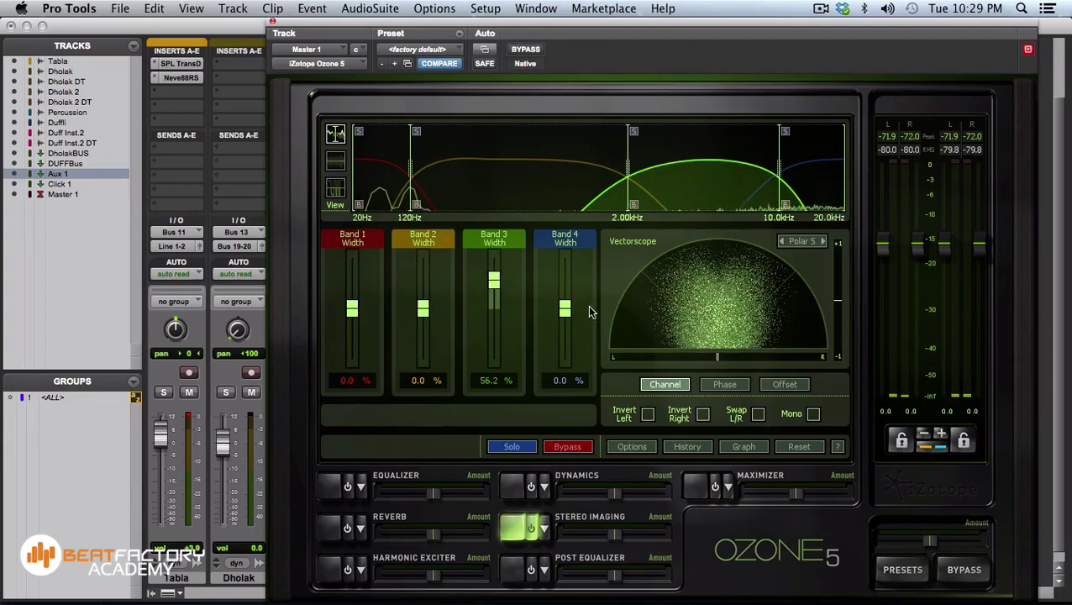
left_click_drag(565, 308, 565, 262)
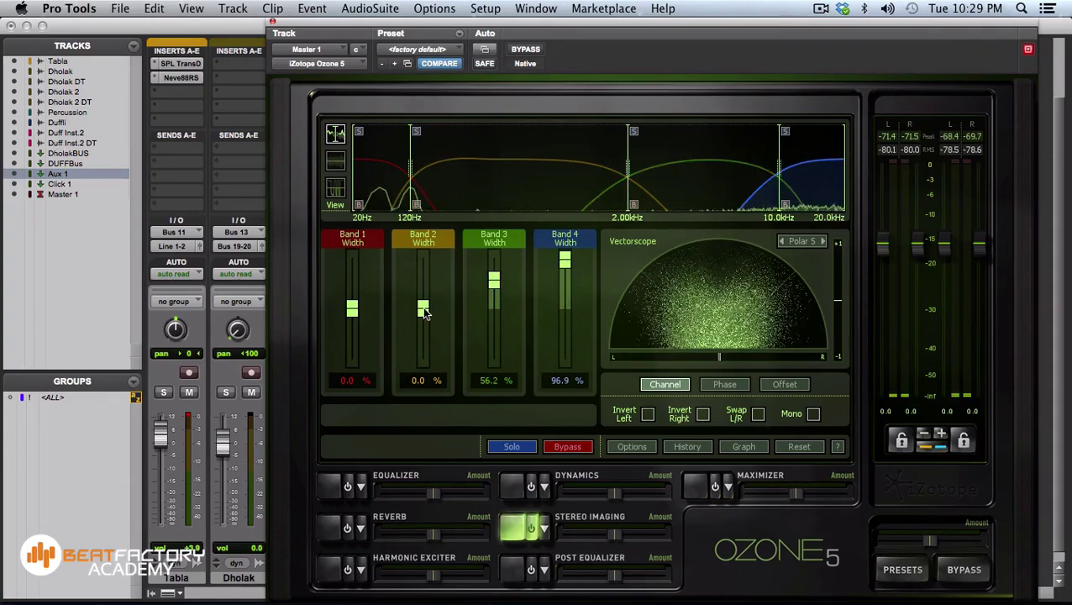
left_click_drag(423, 308, 424, 286)
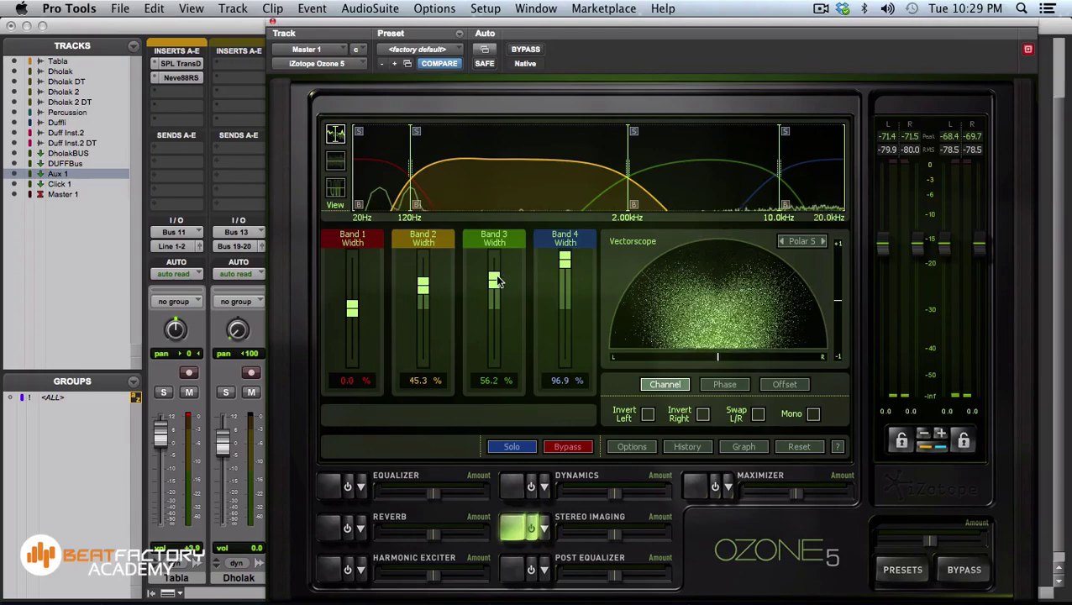
left_click_drag(494, 280, 496, 270)
left_click_drag(431, 286, 431, 289)
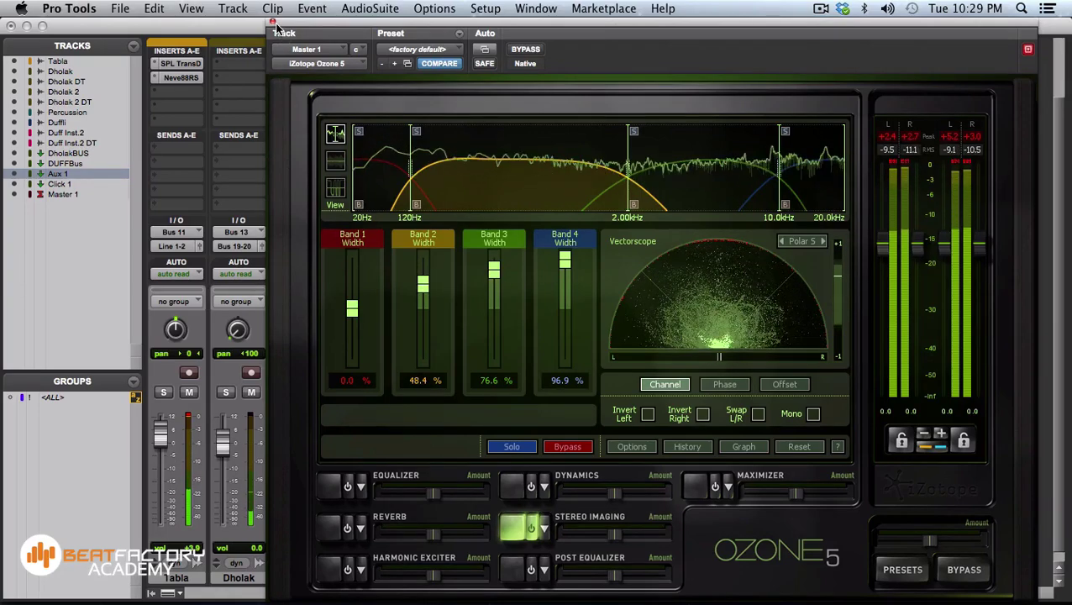
left_click(274, 25)
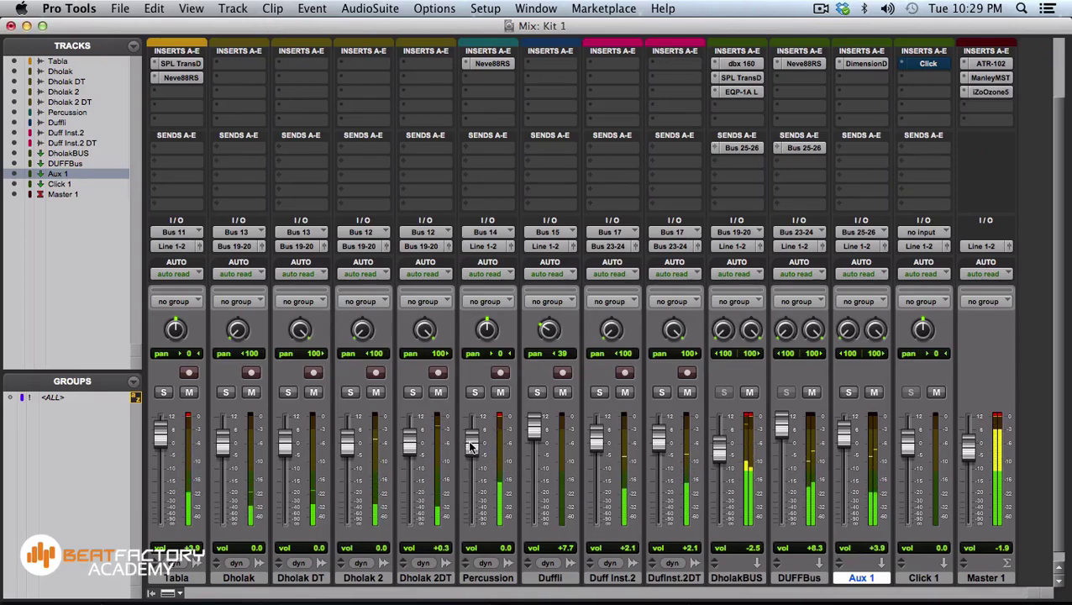
Lower the Percussion fader to -1.2 dB, pan Percussion 13 to the left, and raise the Tabla fader to +5.3 dB
left_click_drag(472, 442, 470, 451)
mouse_move(487, 329)
left_mouse_down()
mouse_move(492, 316)
mouse_move(484, 357)
mouse_move(482, 336)
left_mouse_up()
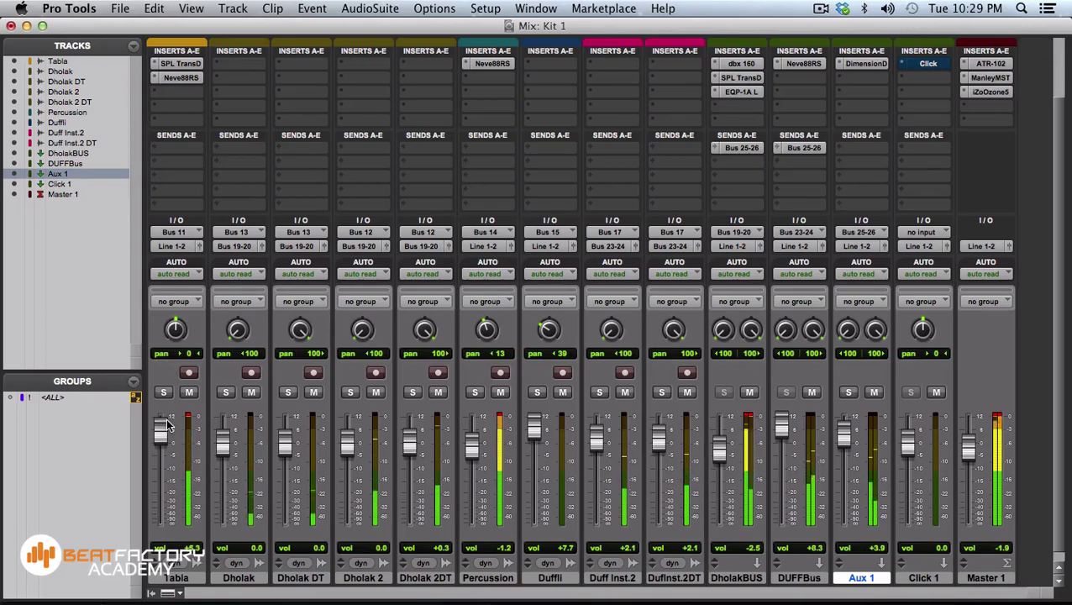
Check the Tabla's Neve 88RS with DholakBUS muted, and unmute DholakBUS and lower its fader to -4.0 dB
left_click(749, 393)
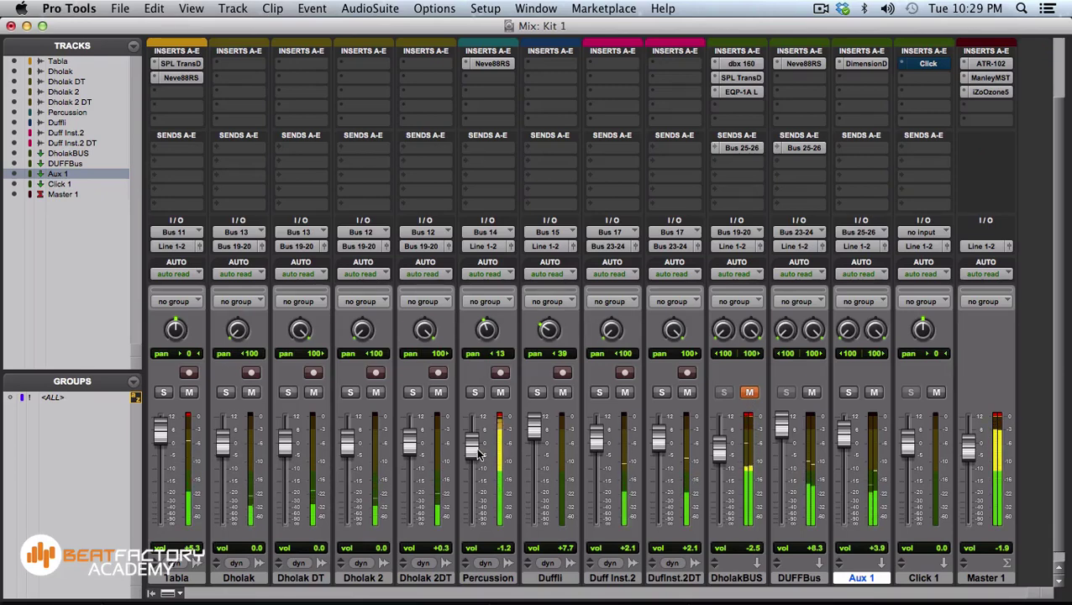
left_click(176, 76)
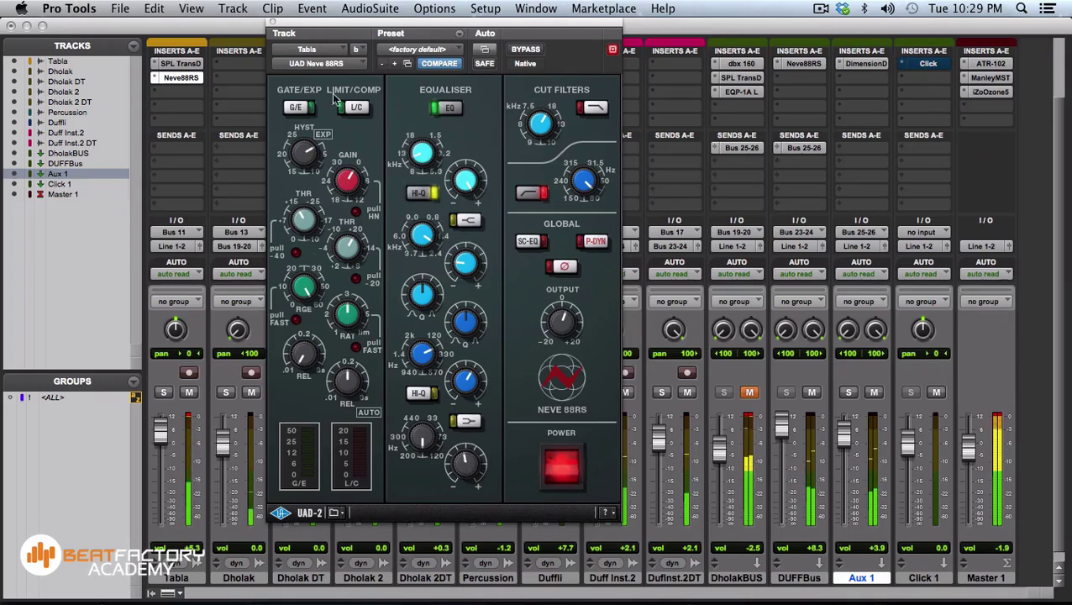
left_click(271, 27)
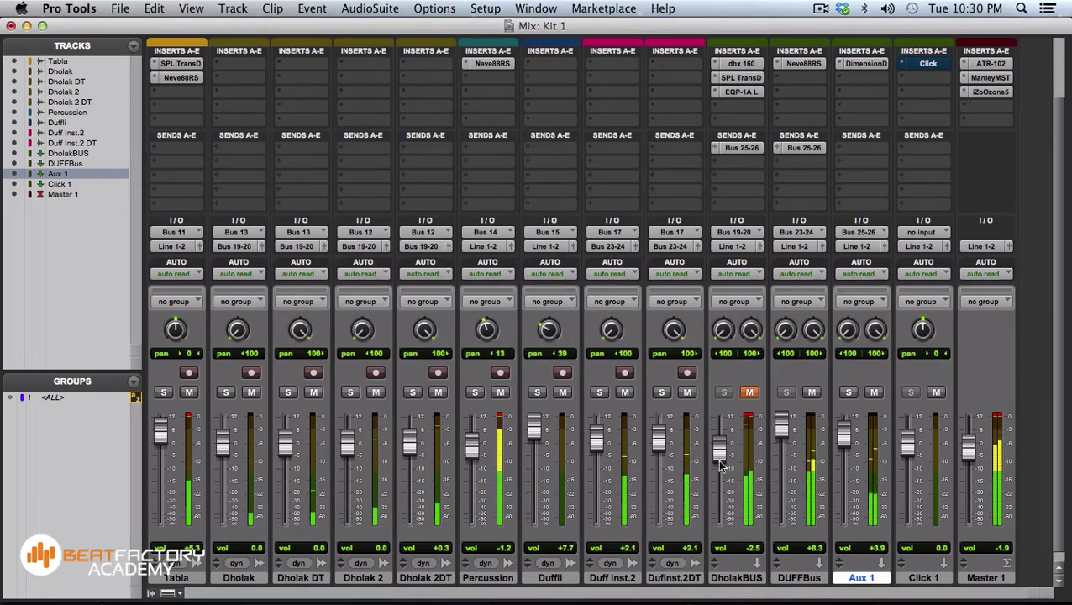
left_click(749, 392)
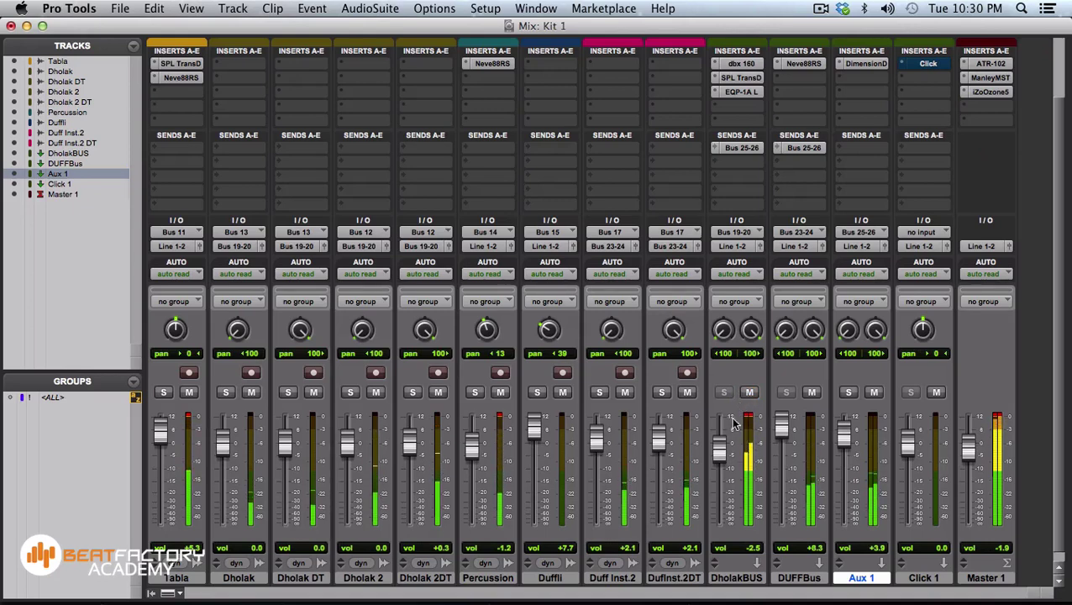
left_click_drag(720, 447, 724, 453)
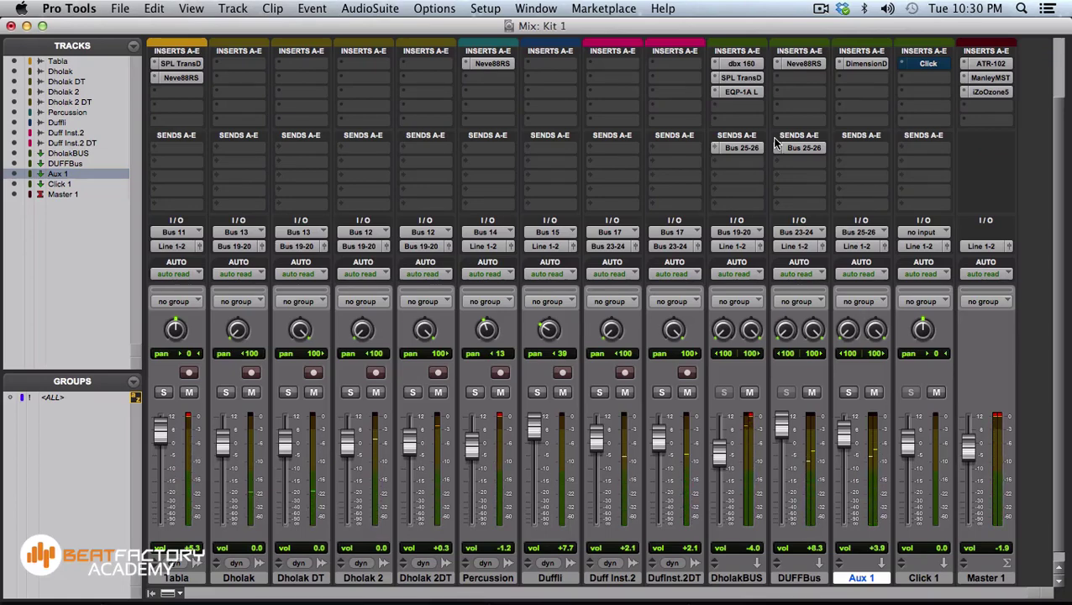
Select bars 93 to 97 of the Duffli_01-02 clip and play them with the Duffli track soloed
key("super+equal")
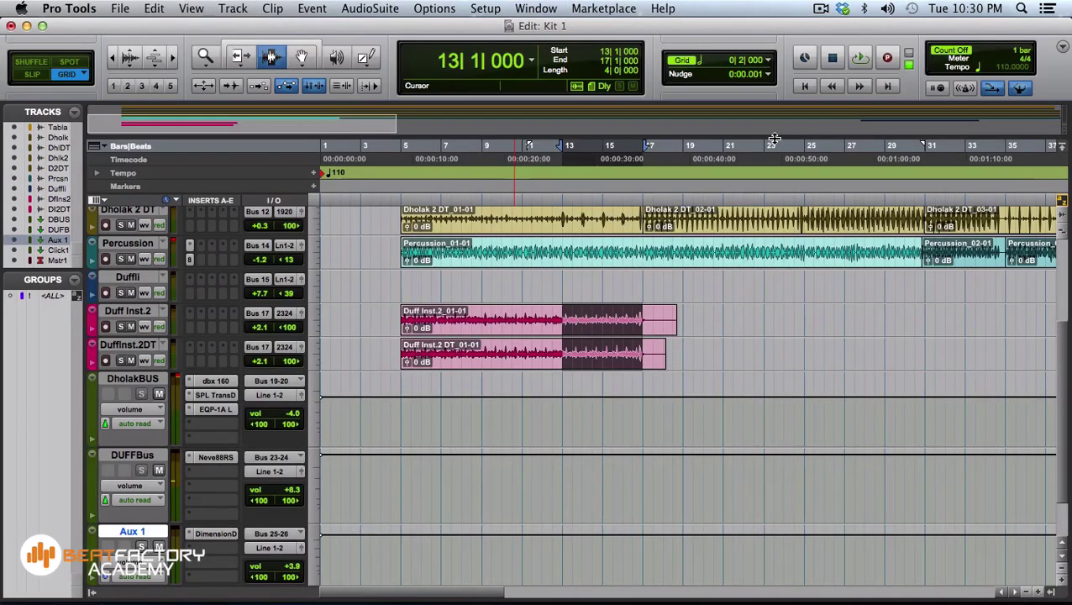
scroll(948, 298, "right", 15)
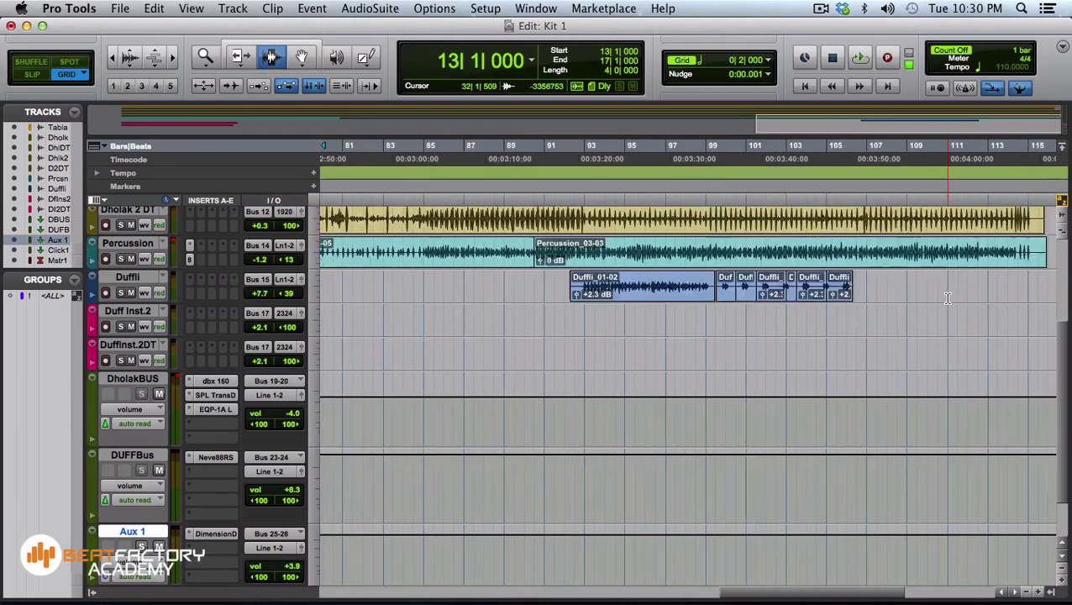
scroll(948, 299, "left", 4)
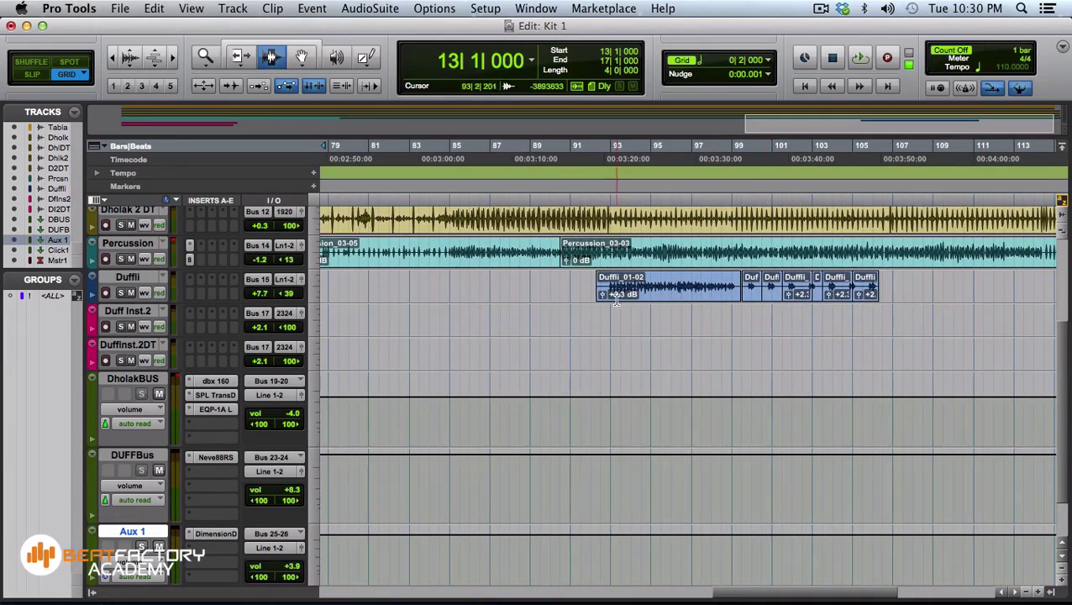
left_click_drag(609, 290, 691, 290)
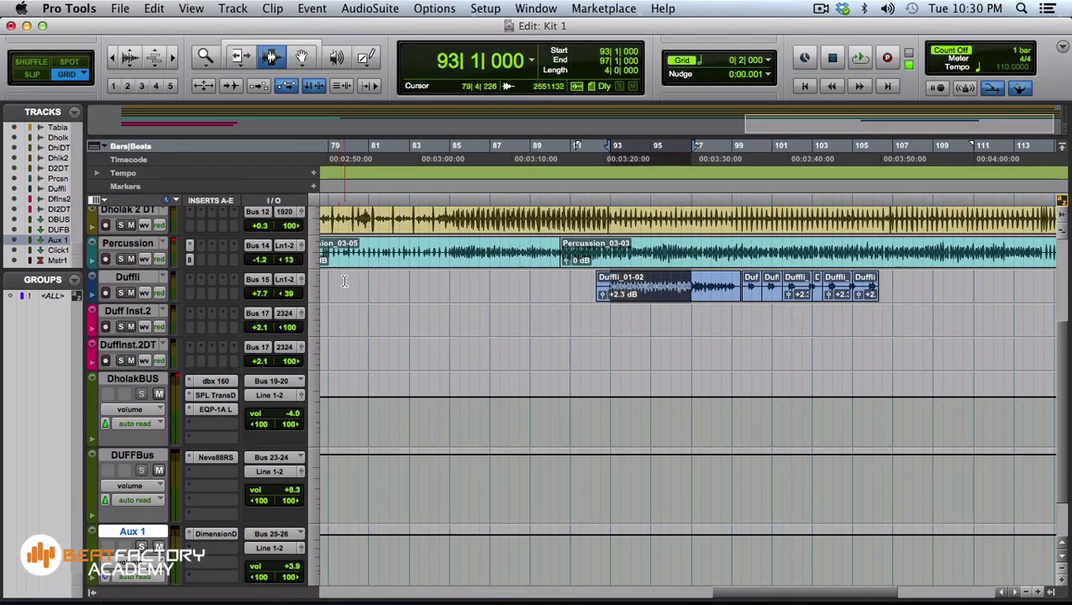
key("space")
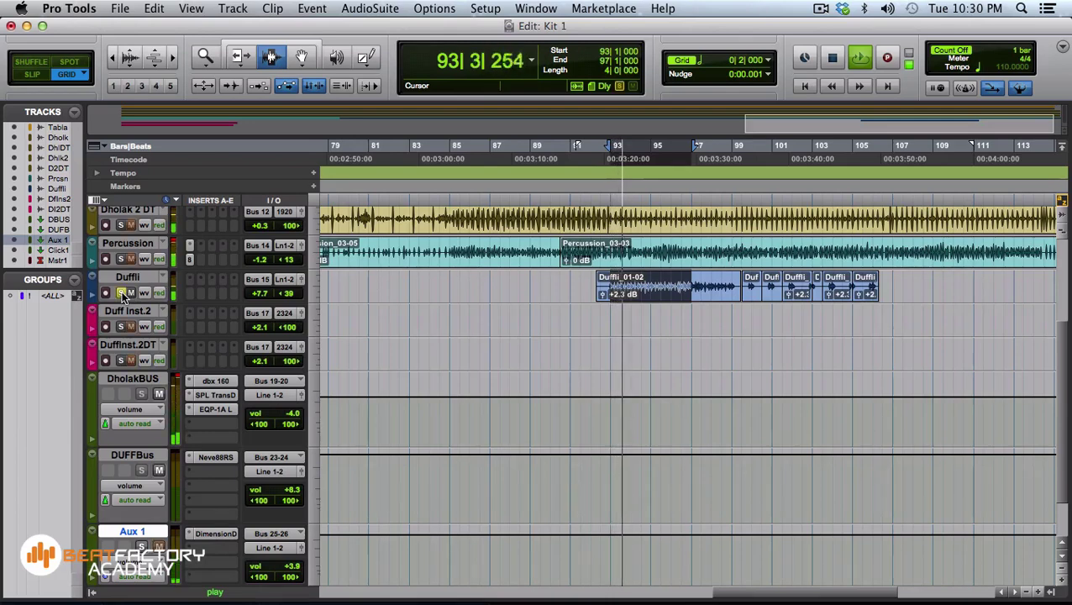
left_click(147, 283)
Reset the Duffli pan to center and insert the mono UAD Neve 88RS in its first insert slot
key("super+equal")
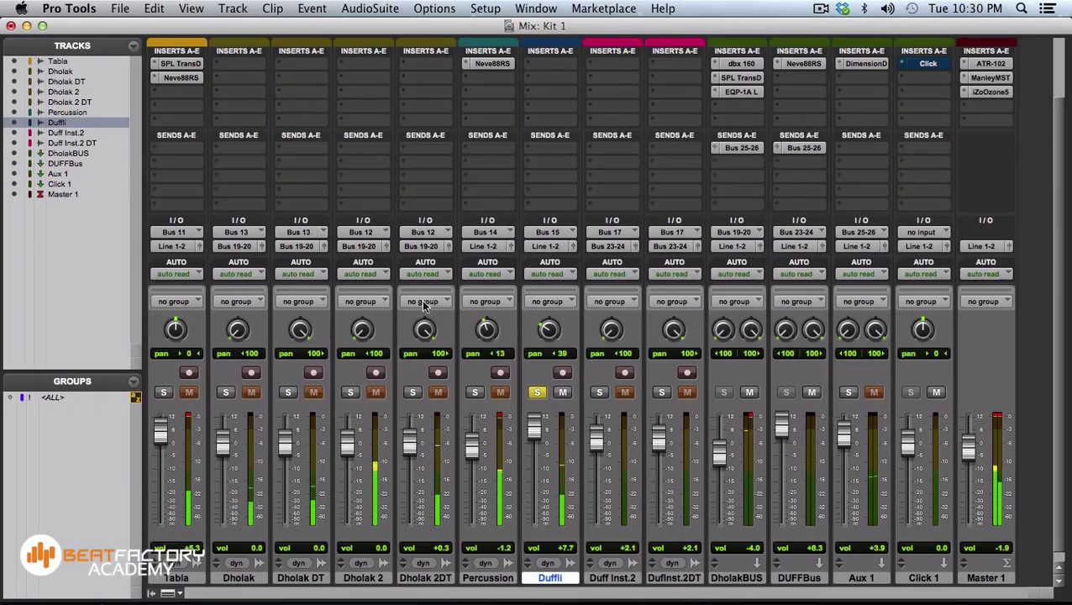
left_click(546, 324, "alt")
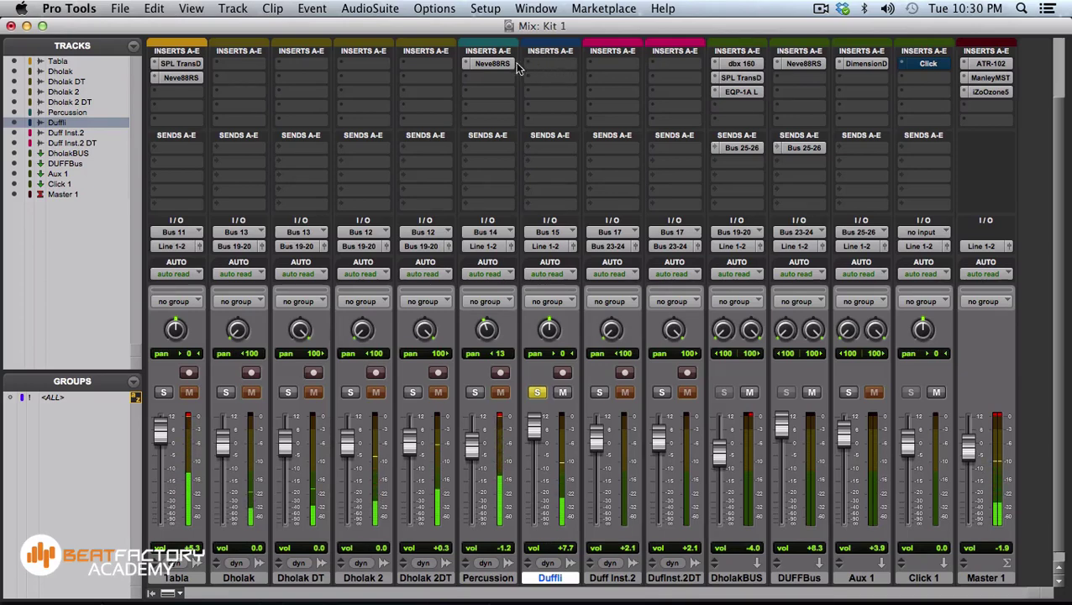
left_click(538, 65)
mouse_move(588, 89)
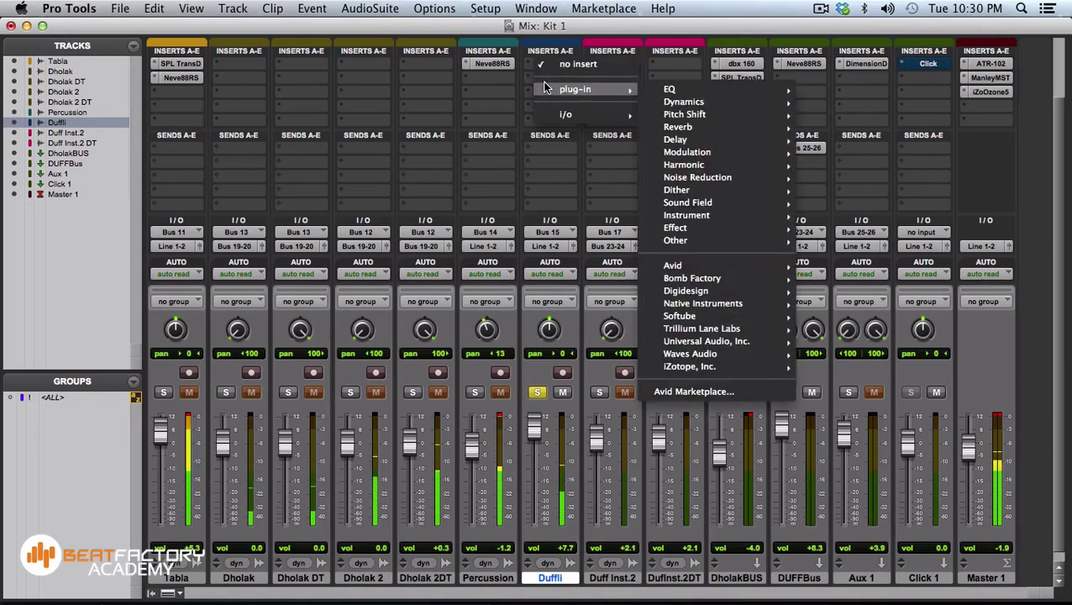
mouse_move(700, 340)
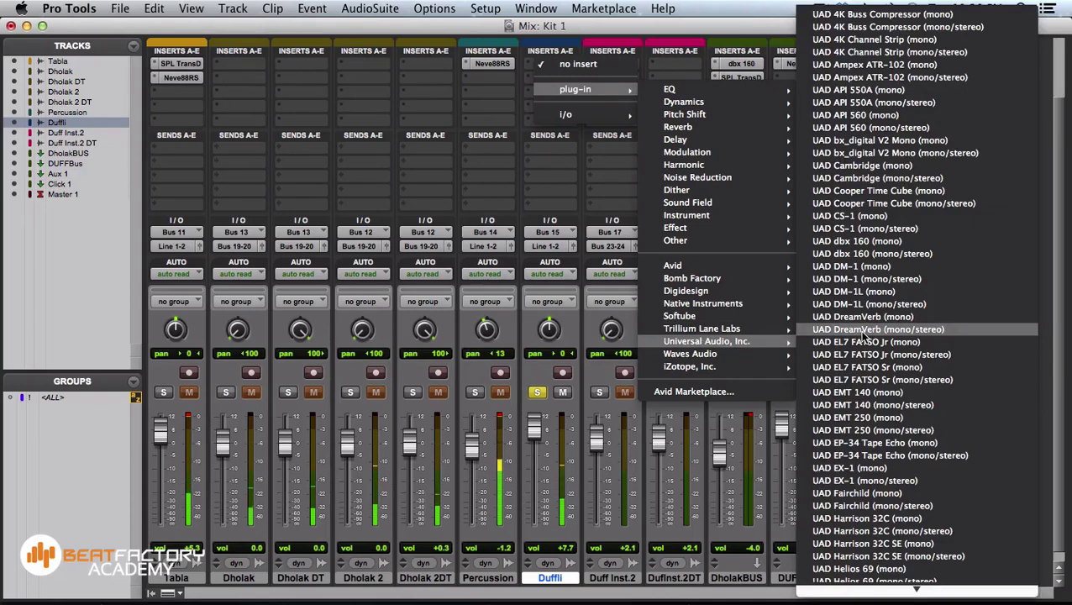
scroll(880, 487, "down", 10)
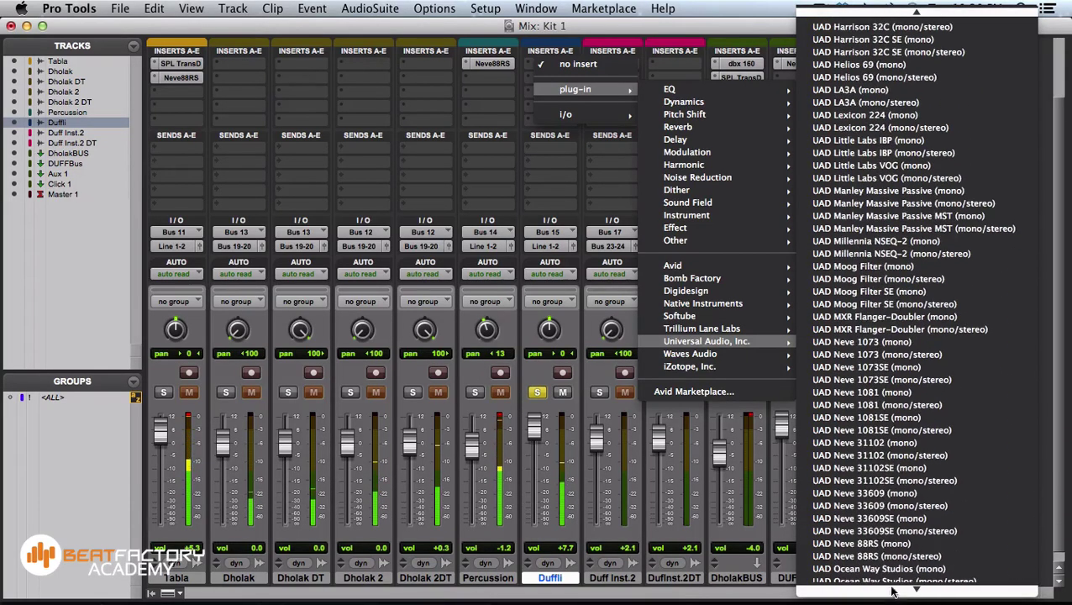
scroll(872, 529, "down", 3)
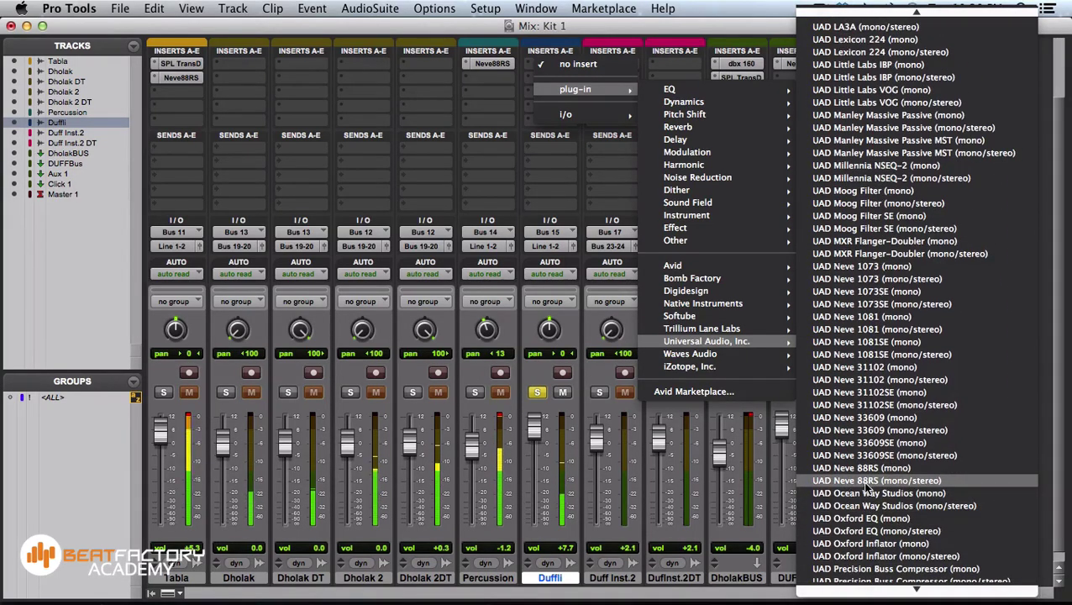
left_click(866, 468)
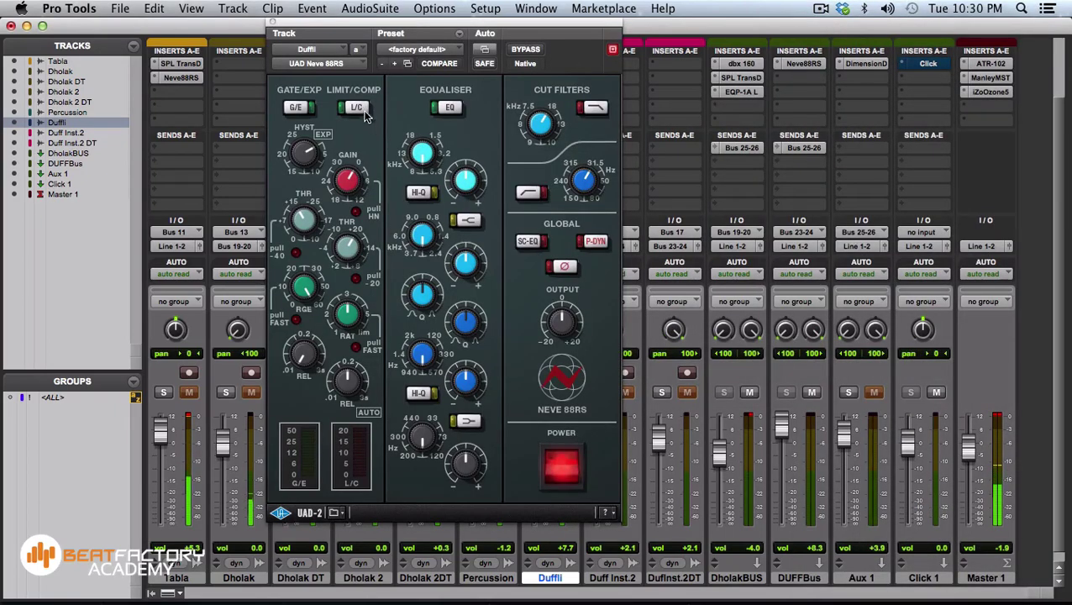
Shape the Duffli sound with the Neve 88RS's compressor, equaliser and low-cut filter, and close the plug-in
left_click(364, 112)
left_click_drag(585, 180, 579, 185)
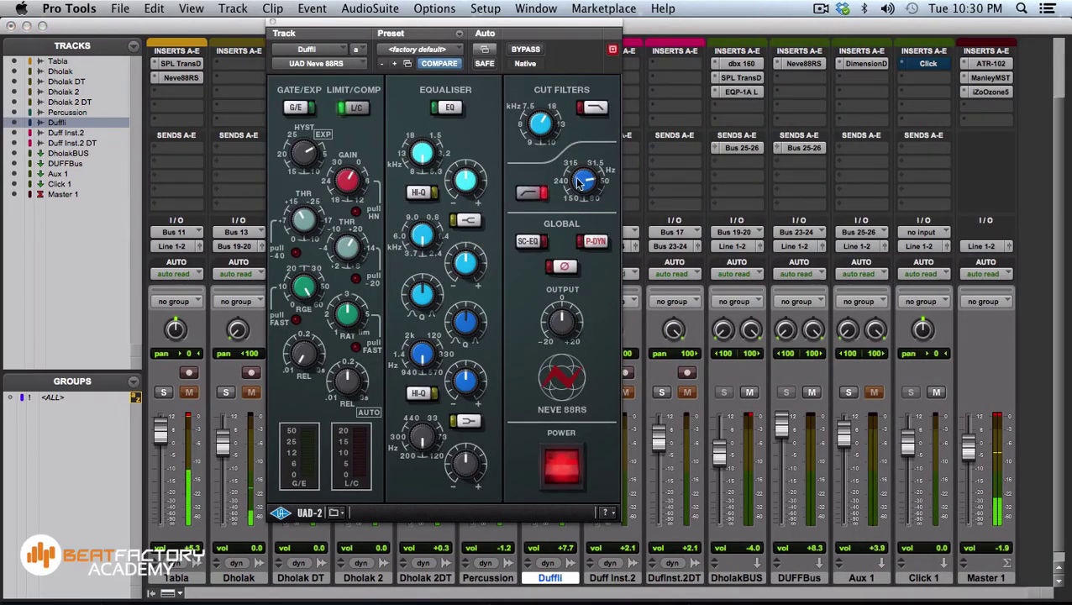
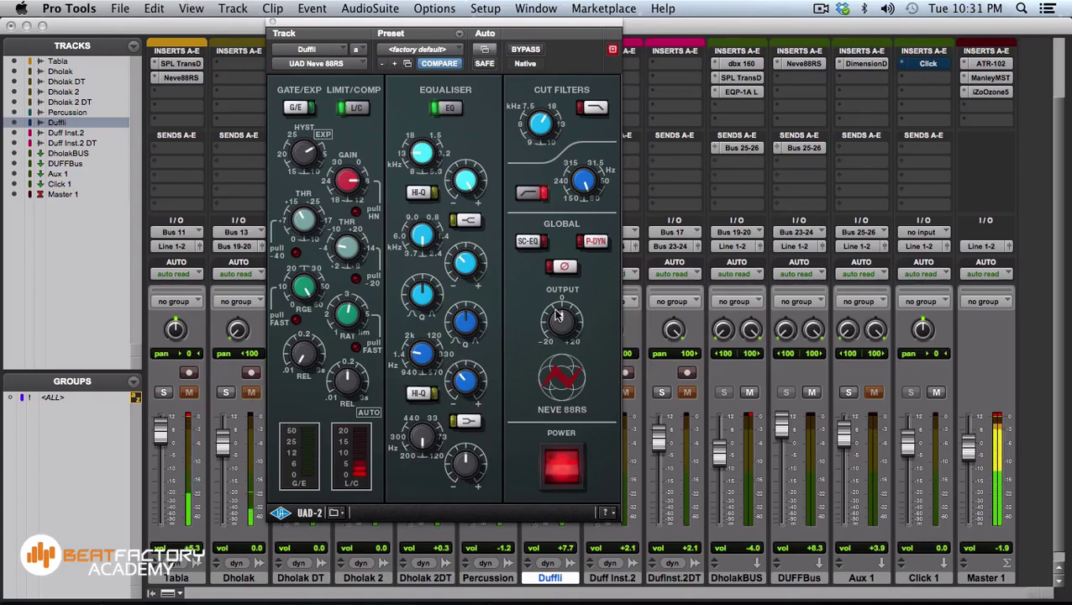
left_click(271, 26)
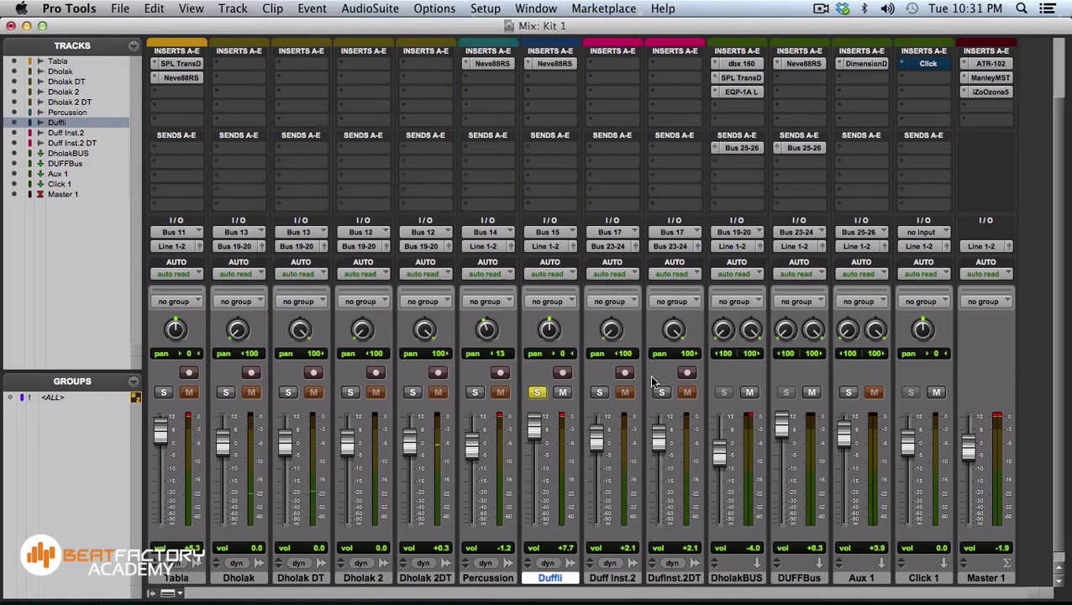
Unsolo Duffli, raise its fader to +9.4 dB against the full mix, and stop playback
left_click(537, 393)
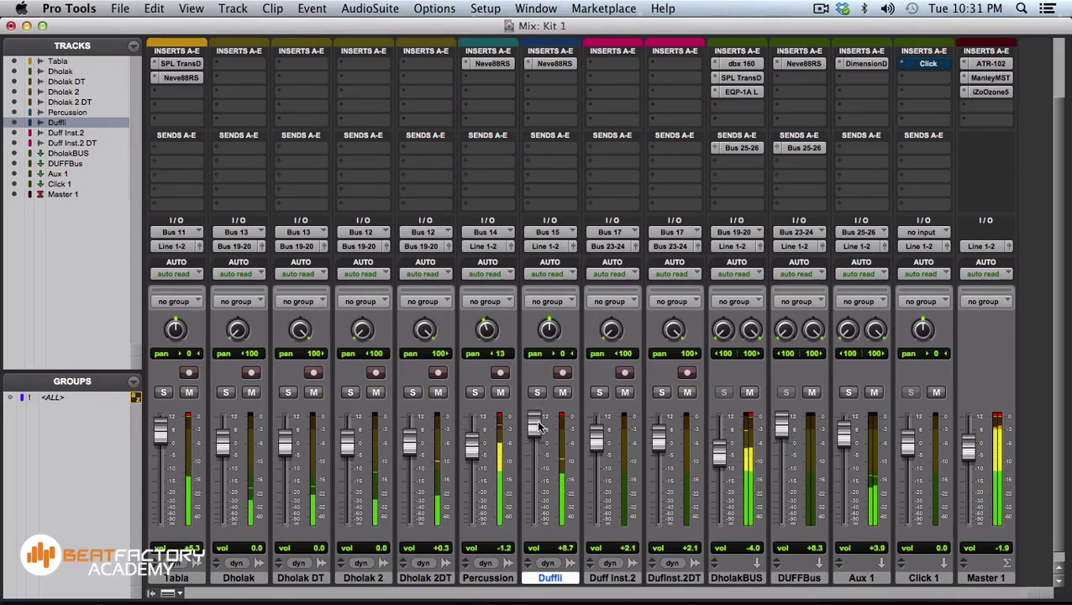
left_click_drag(537, 421, 532, 422)
key("super+equal")
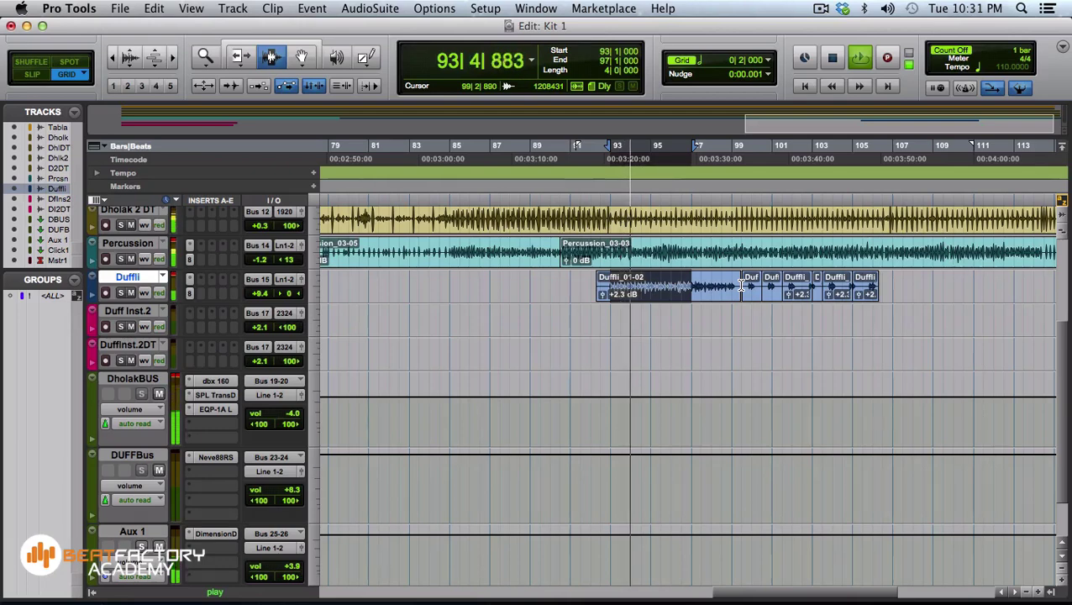
key("space")
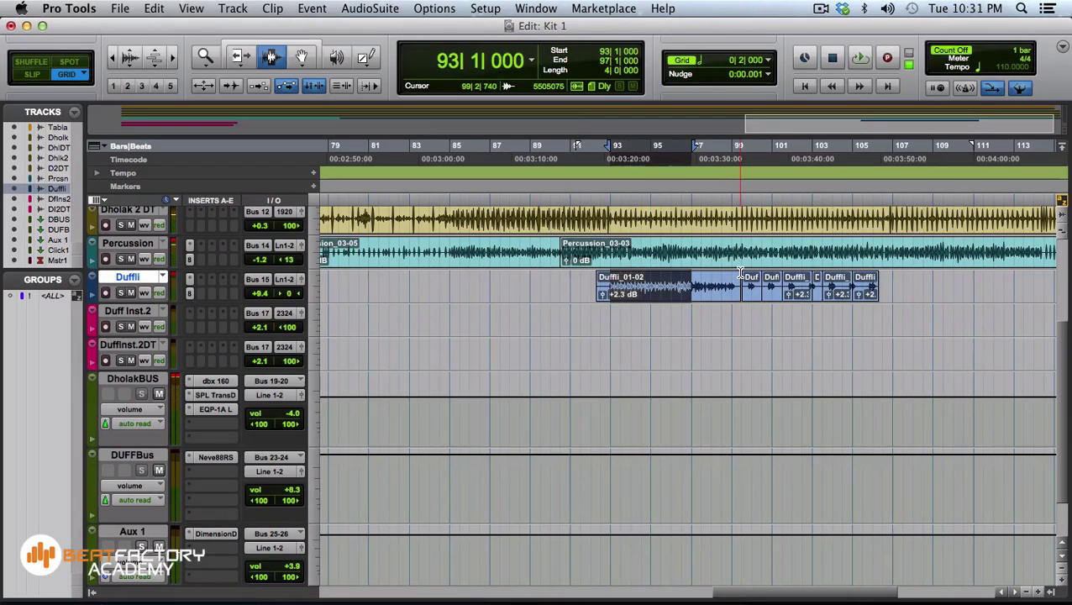
Play the full mix from bar 9 within the Duff Inst.2 clip and show the mixer
key("super+equal")
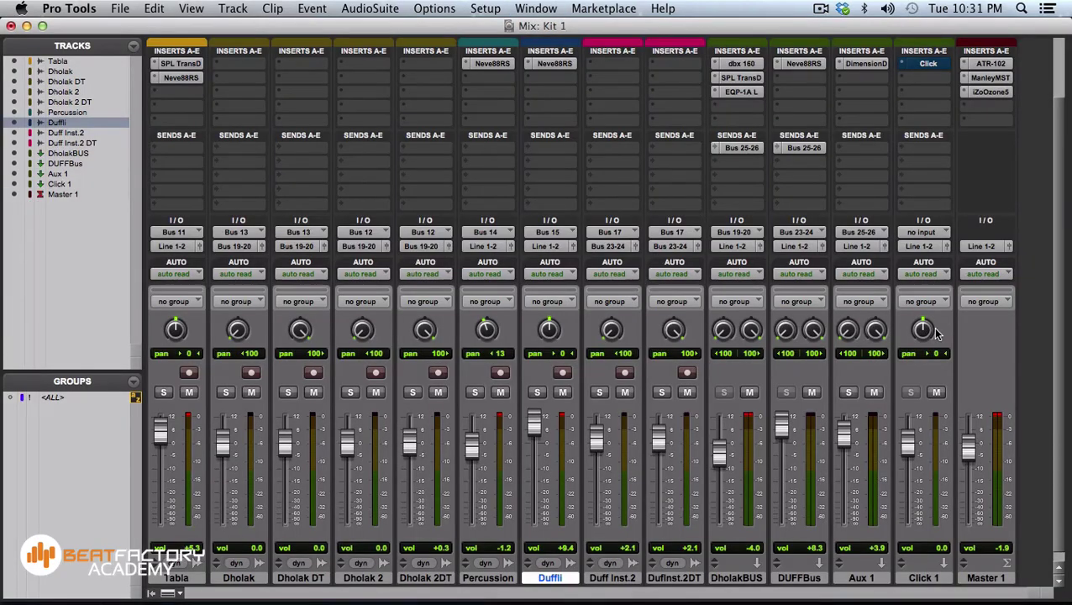
key("super+equal")
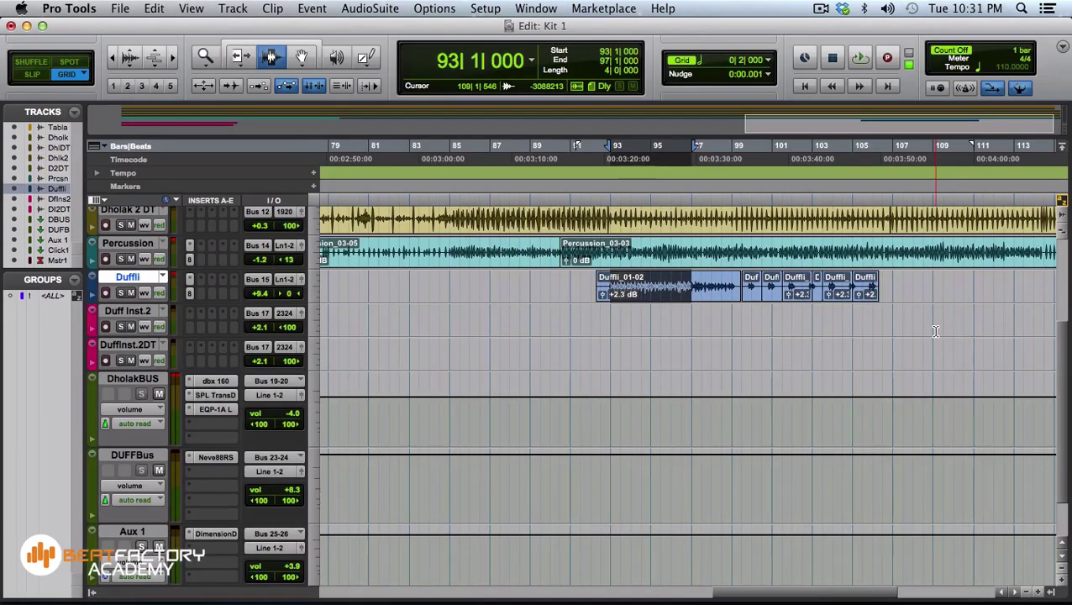
key("super+bracketleft")
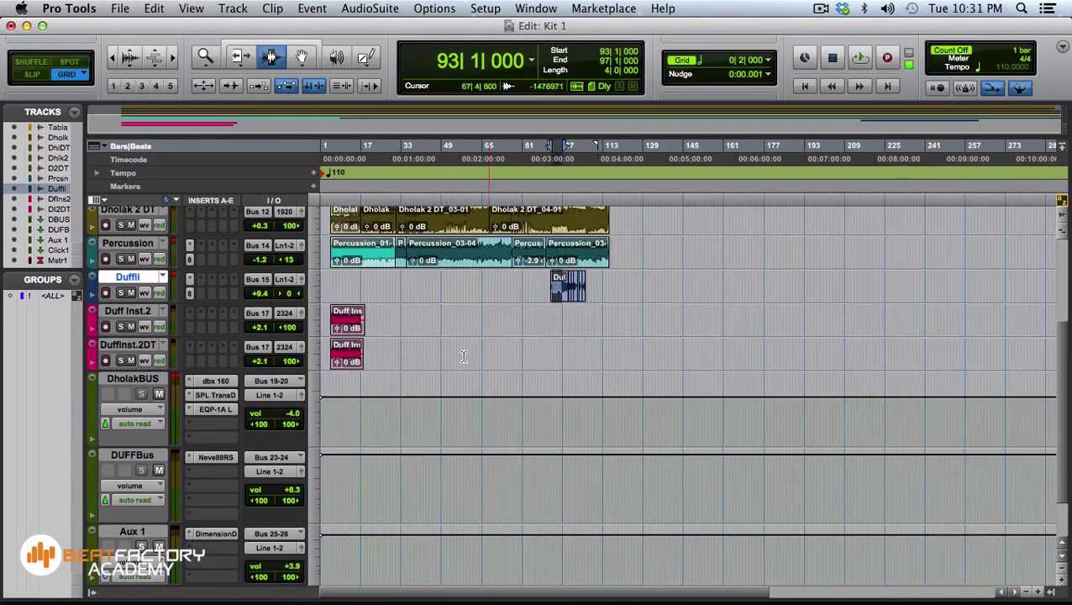
left_click(360, 318)
key("space")
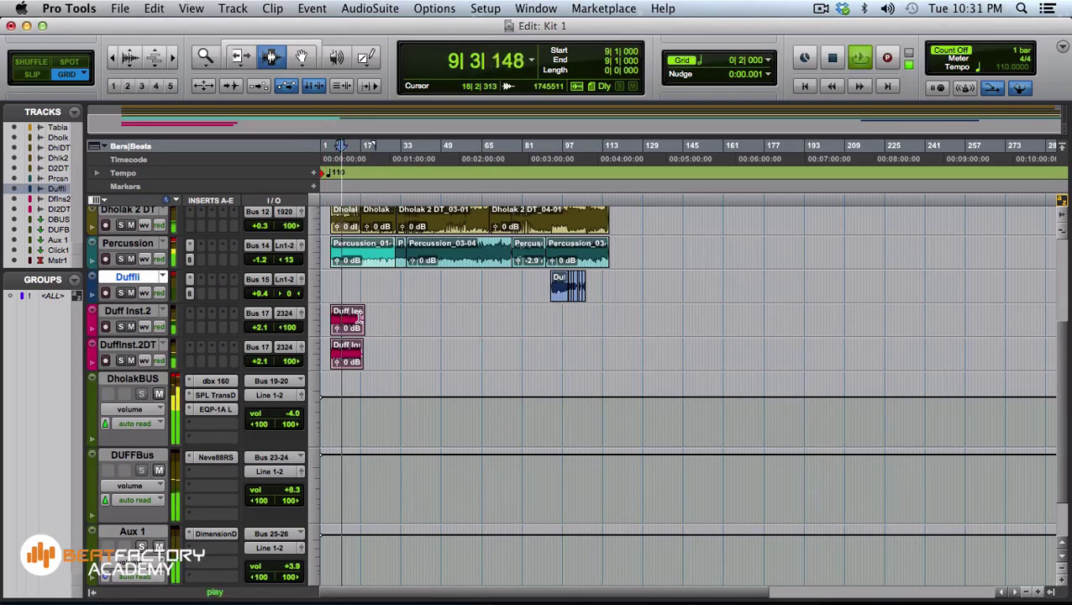
key("super+equal")
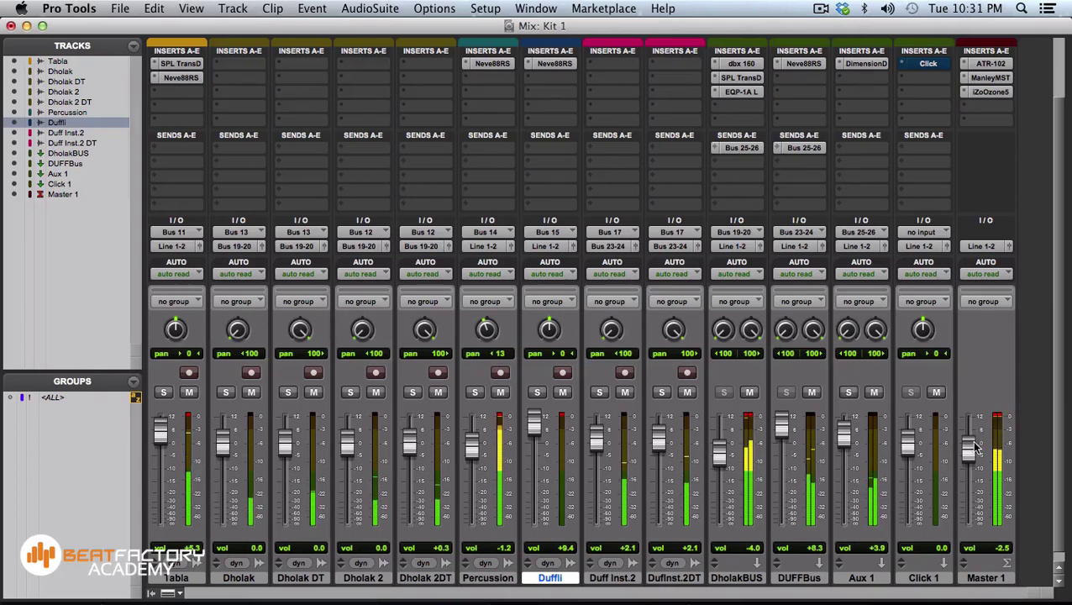
Play the full mix from bar 93 at the start of the Duffli clips, stop it, and show the mixer
key("super+equal")
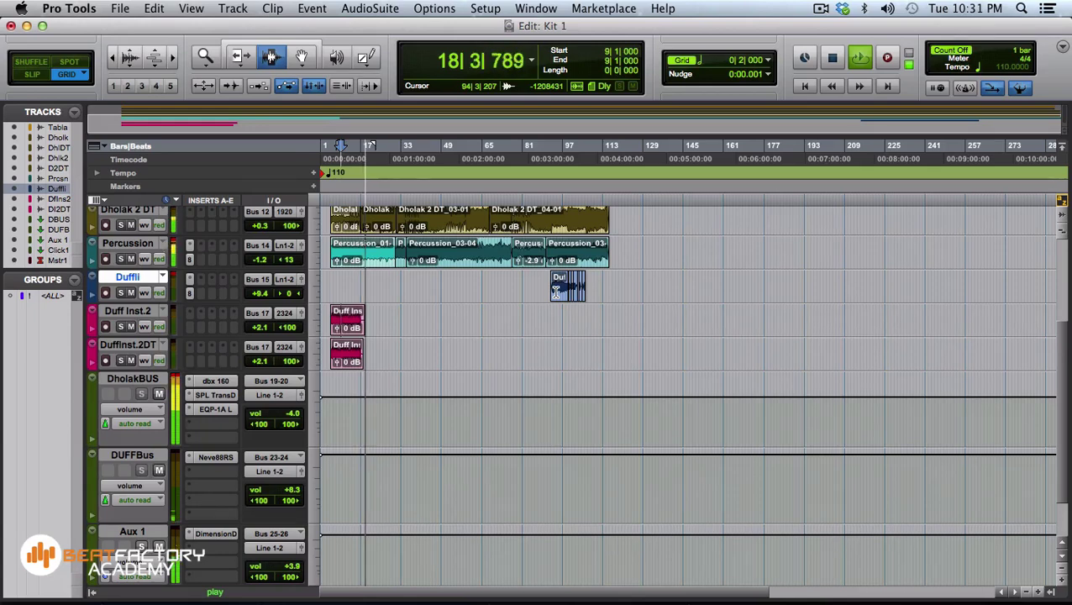
scroll(426, 327, "up", 3)
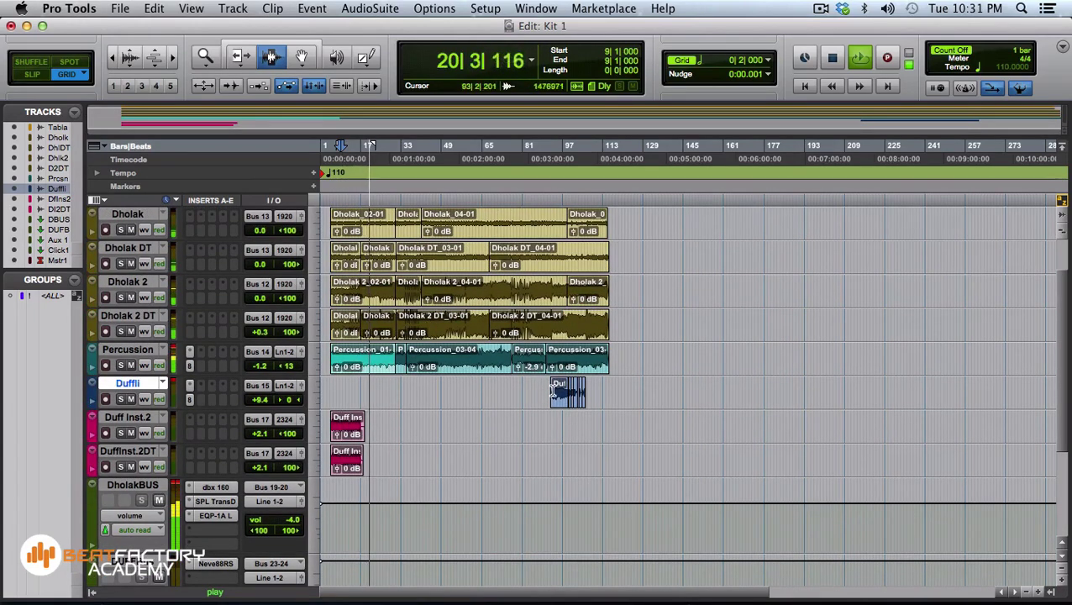
key("super+equal")
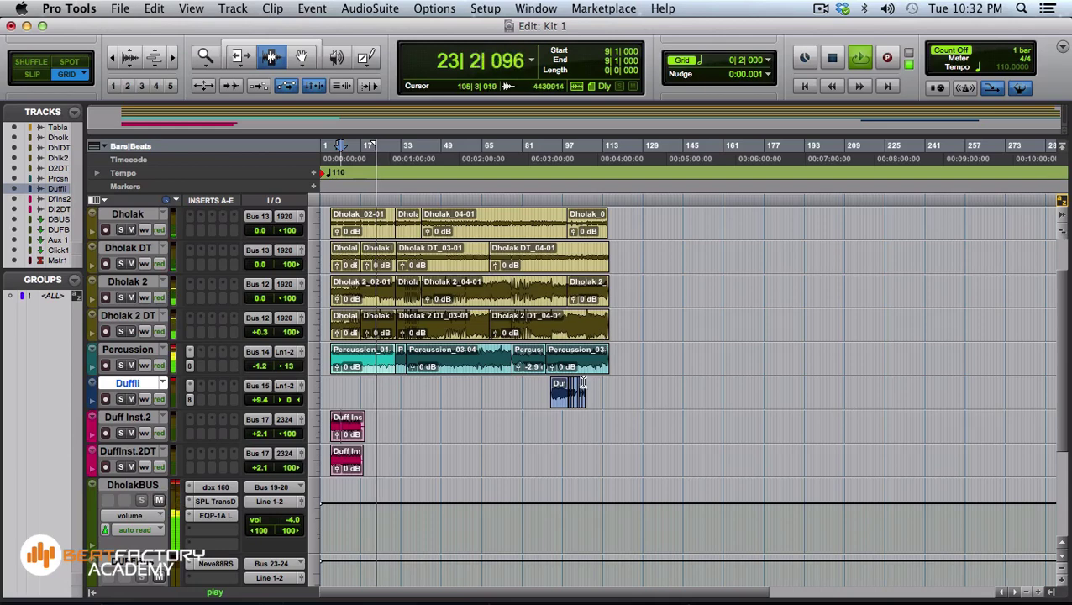
key("space")
left_click(553, 395)
key("space")
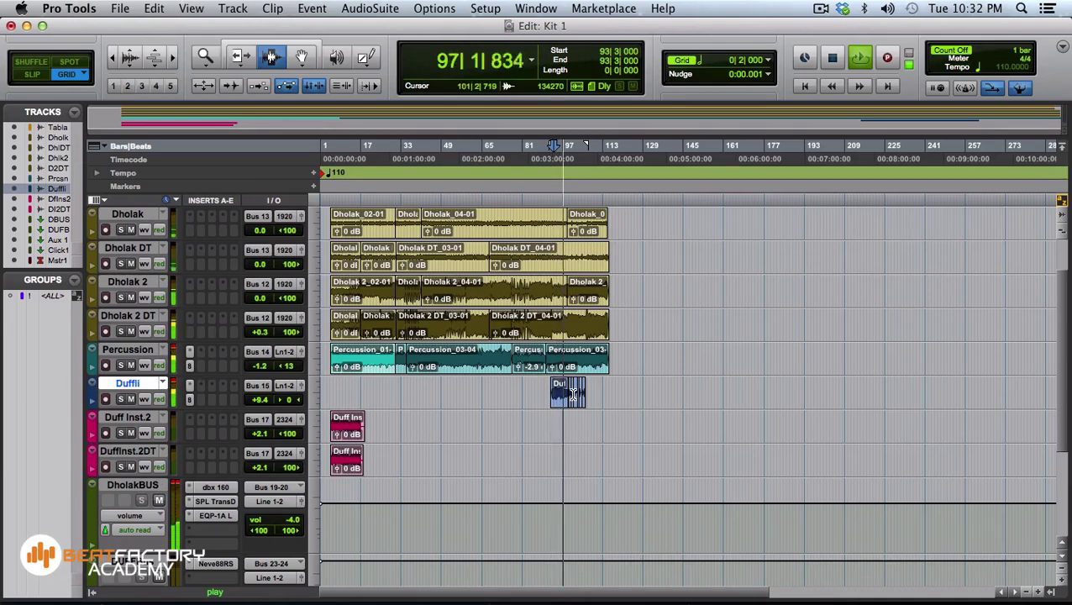
key("space")
key("super+equal")
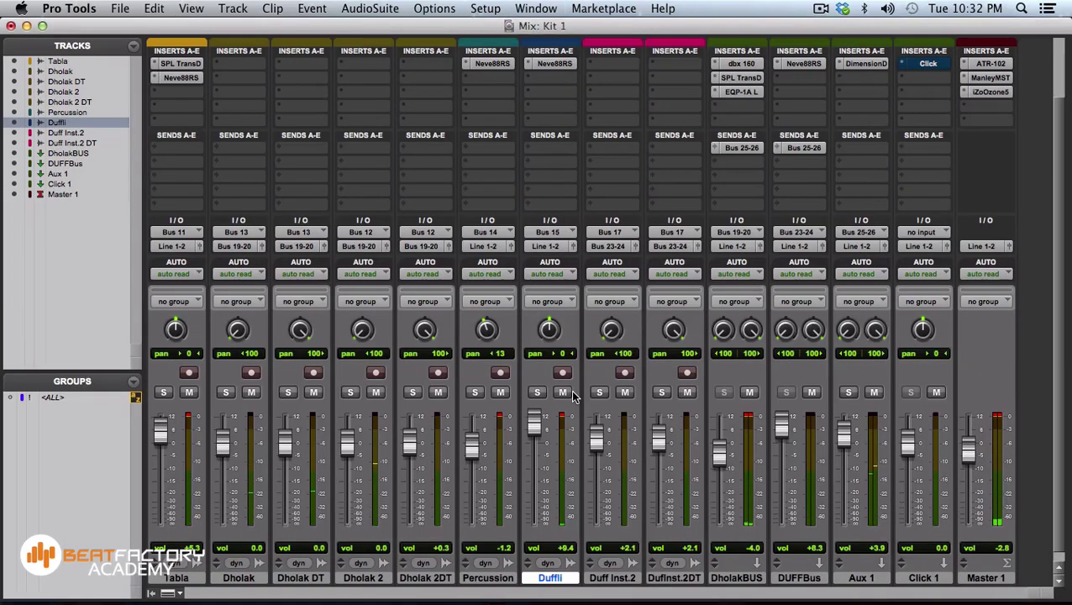
Set up a dry mix by bypassing every track's insert plug-ins and muting Aux 1, and lower the Master 1 fader to -3.4 dB
left_click_drag(993, 94, 974, 72)
left_click(743, 64, "ctrl+super")
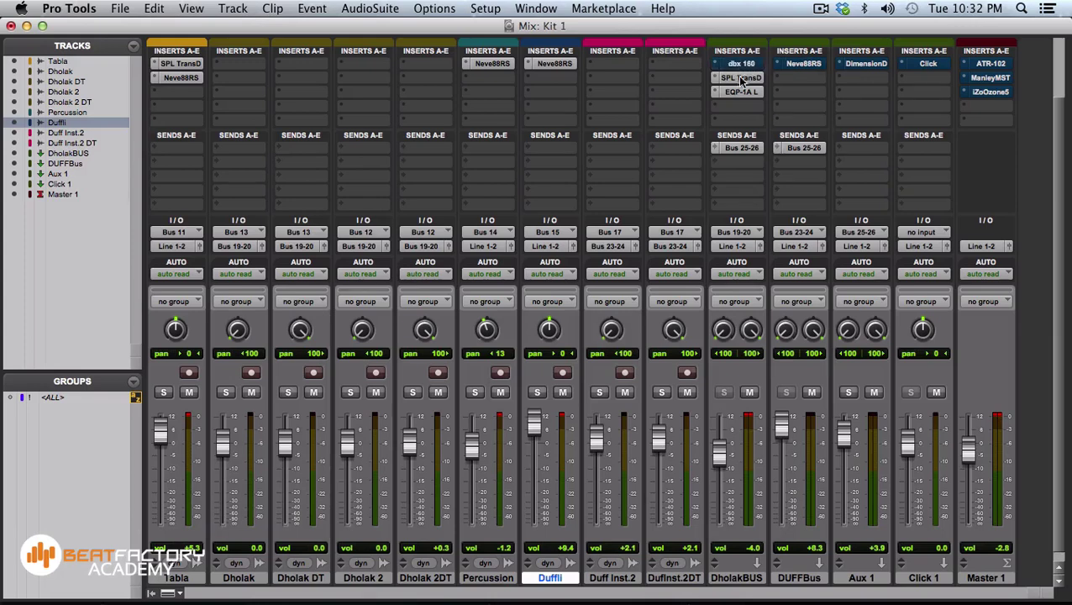
left_click(494, 64, "ctrl+super")
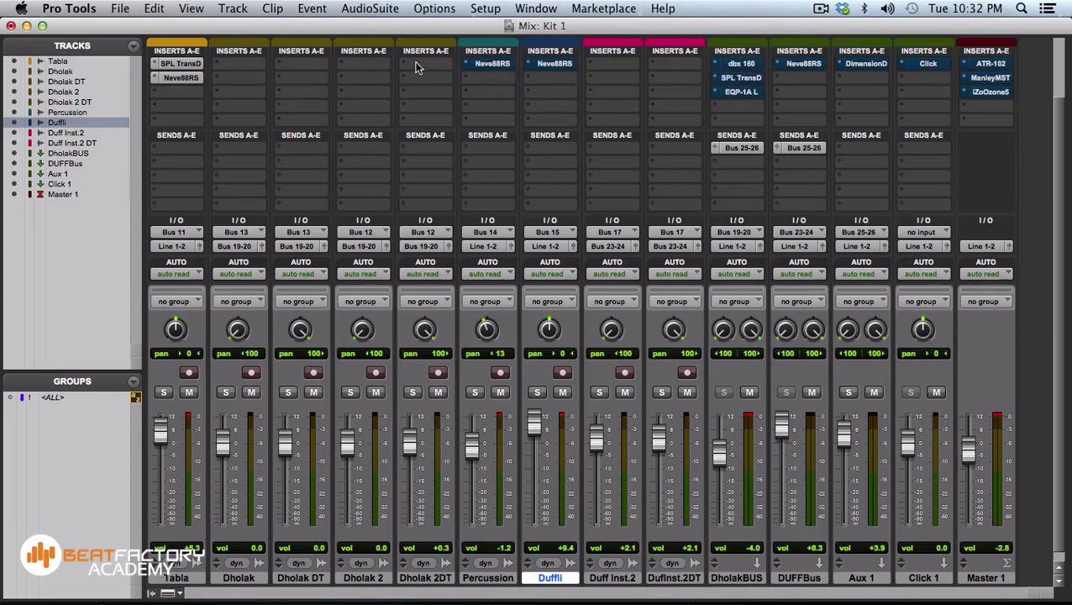
left_click(179, 64, "ctrl+super")
left_click(180, 78, "ctrl+super")
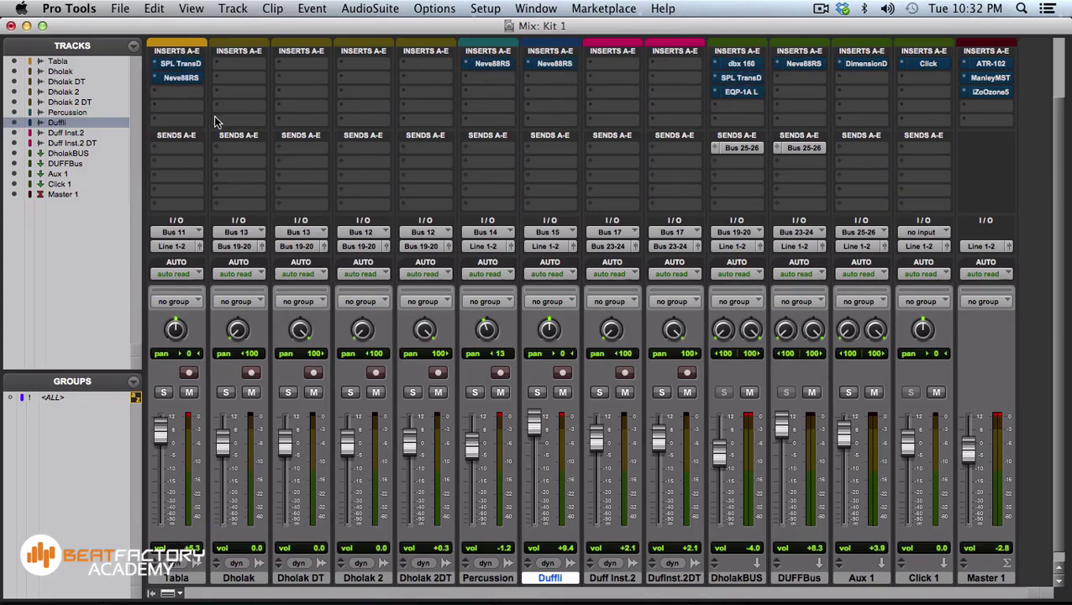
left_click_drag(969, 451, 969, 456)
left_click(874, 392)
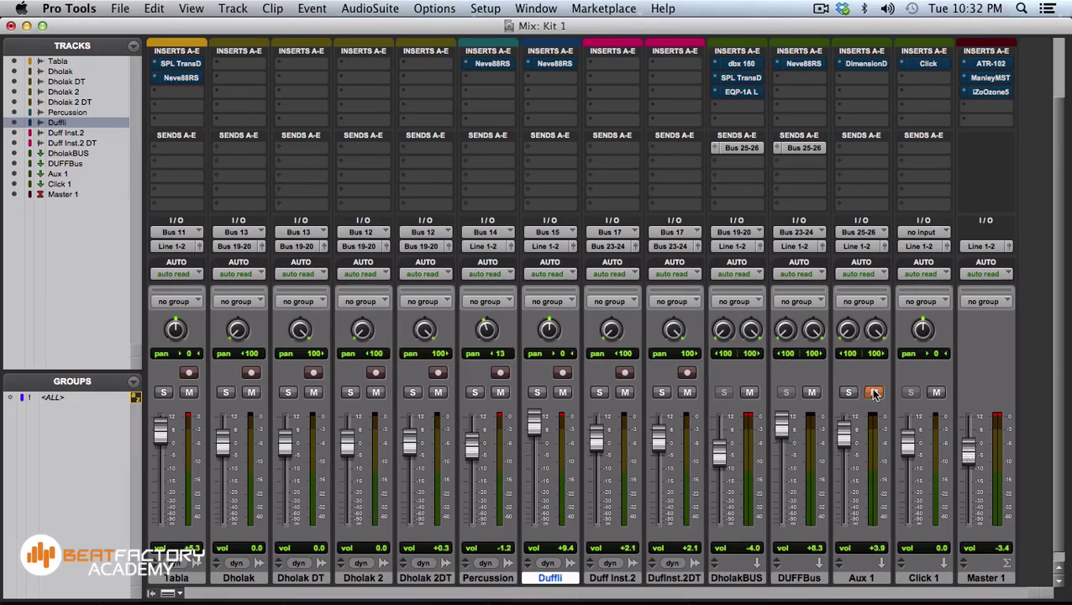
Play the unprocessed mix from bar 9, at the Duff Inst.2 clips, and stop playback
key("super+equal")
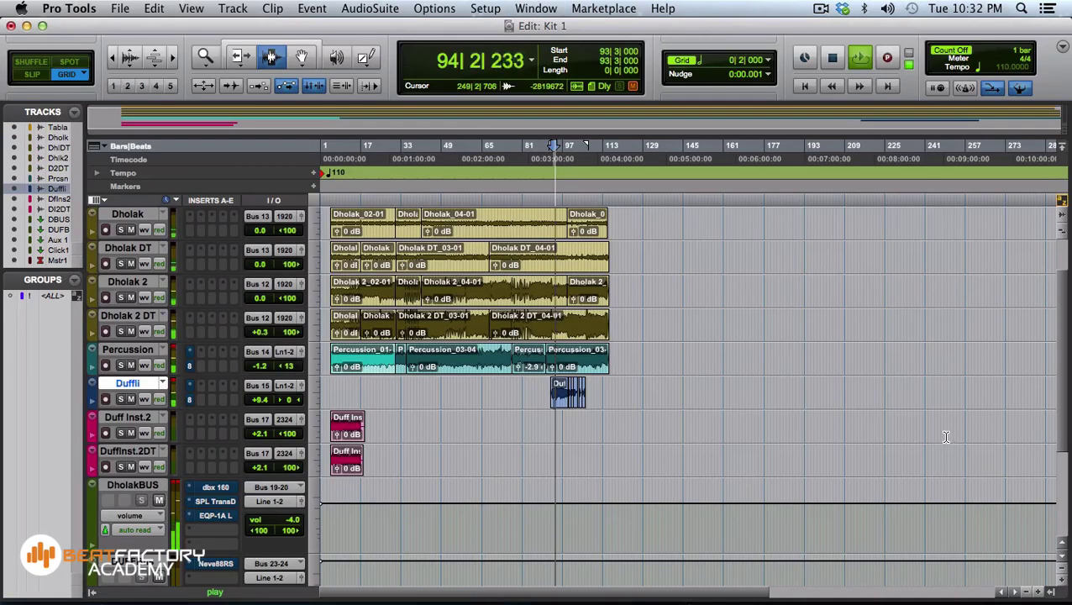
left_click(341, 399)
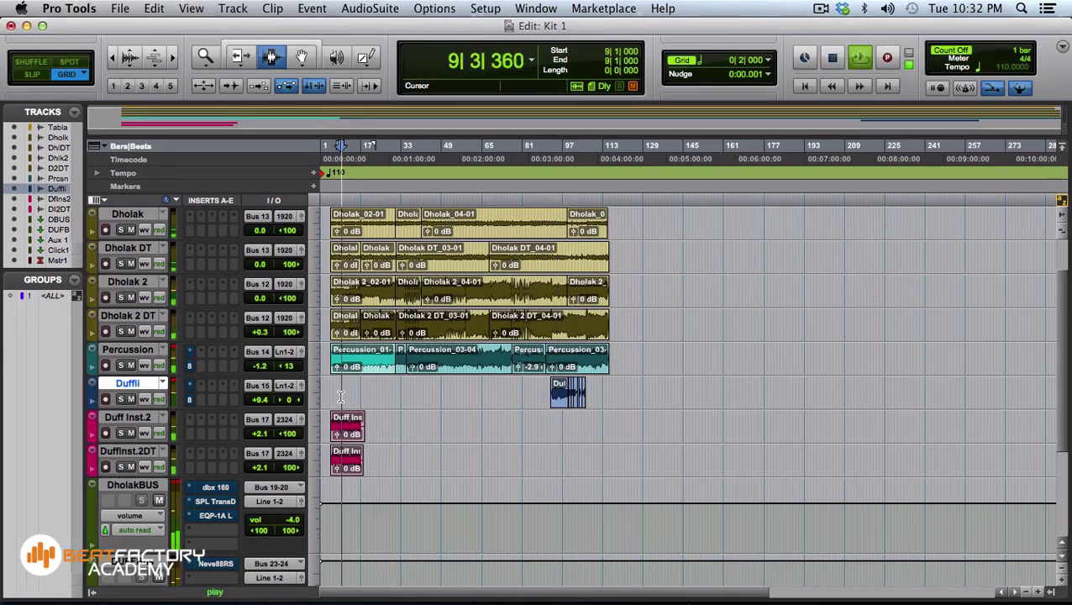
key("space")
Re-enable the bypassed insert plug-ins and unmute Aux 1, and play the processed mix from bar 9 for comparison
key("super+equal")
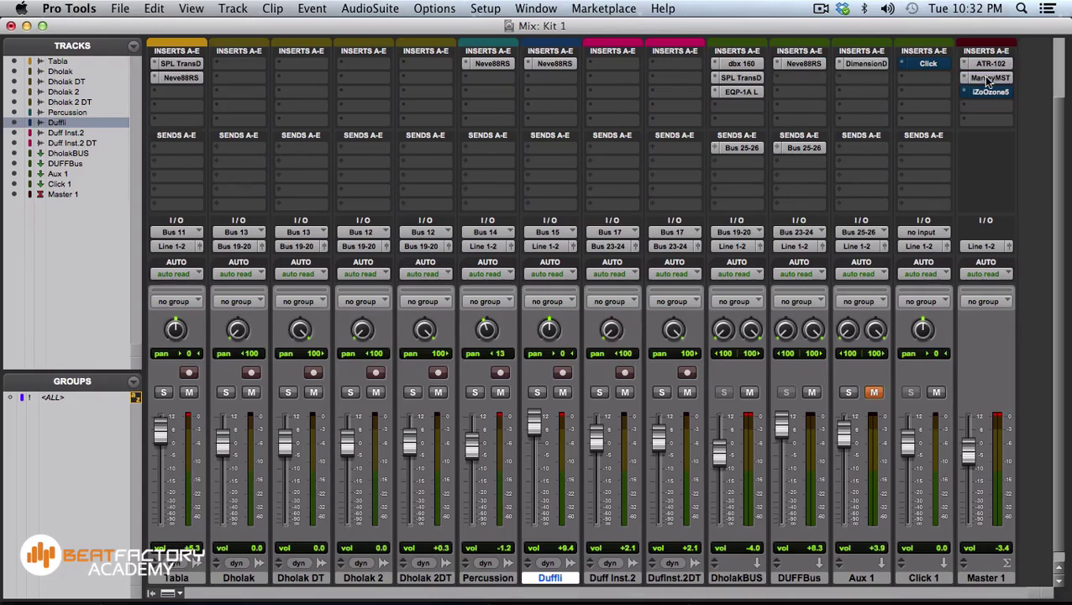
left_click(874, 392)
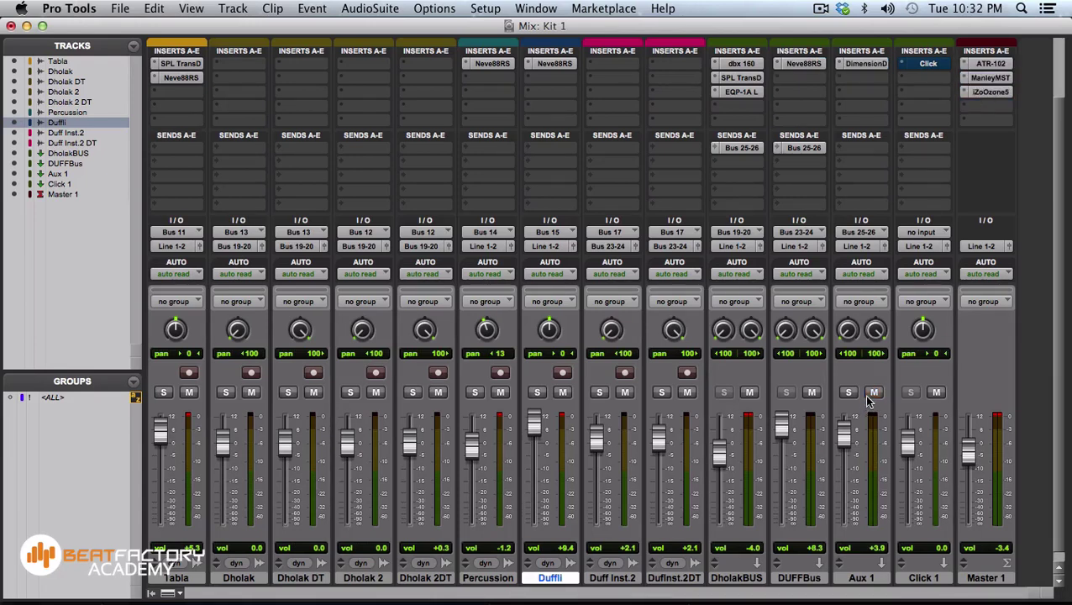
key("super+equal")
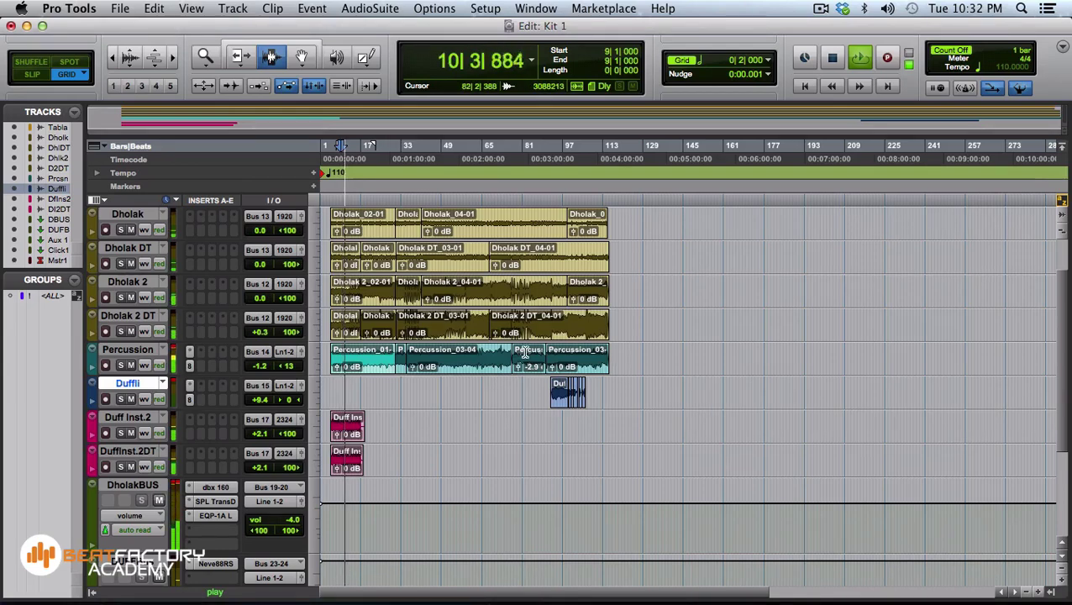
key("space")
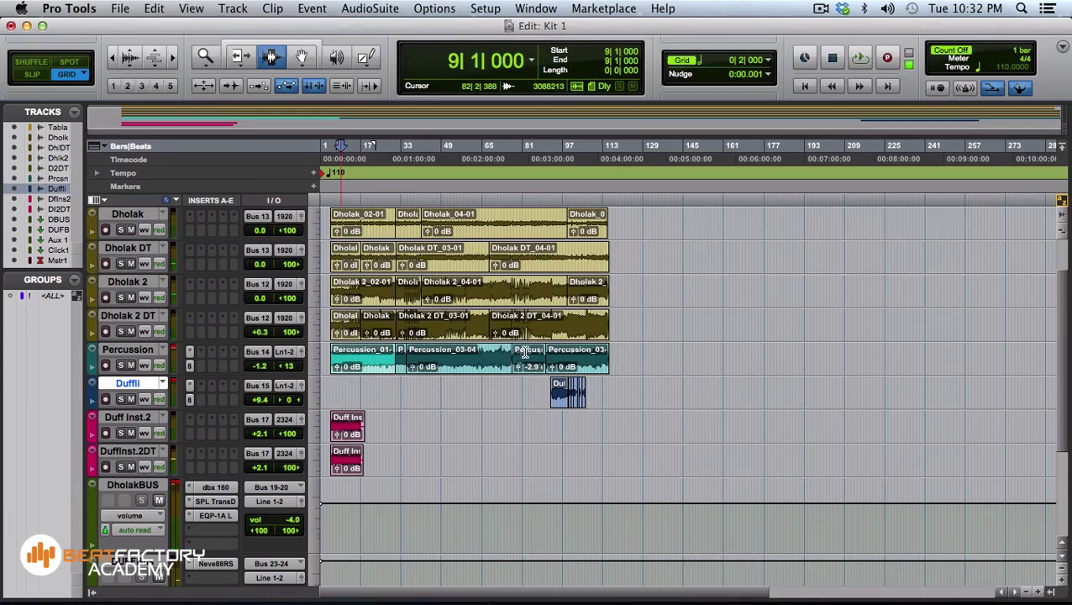